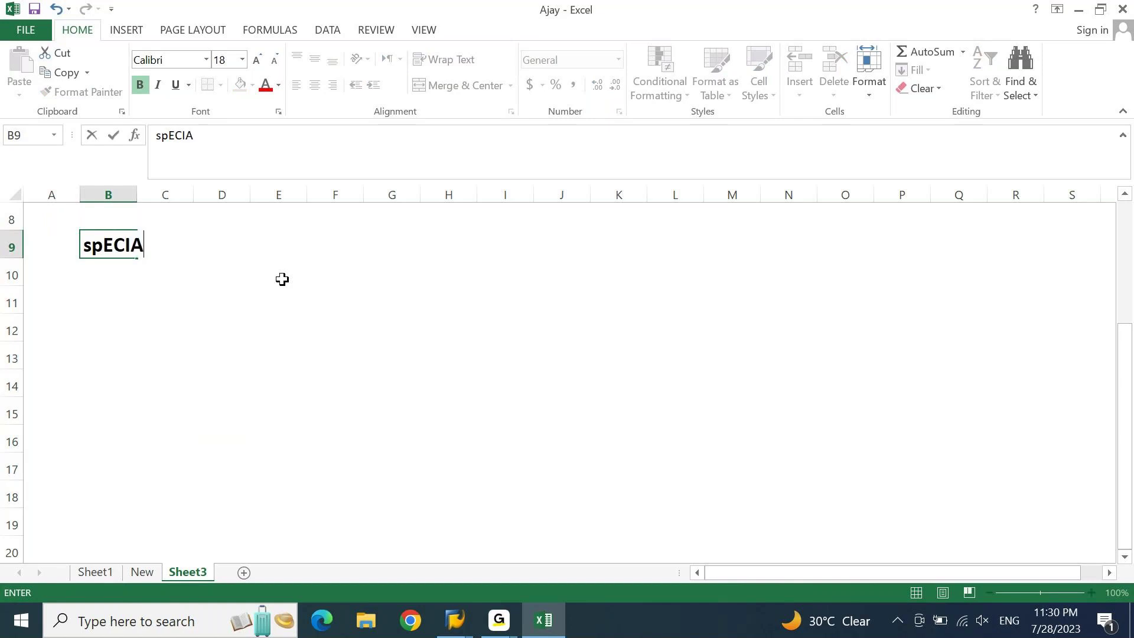
Replace the mistyped entry in cell B9 with the heading "Special Periods Postings".
key(Escape)
text(Special Poei)
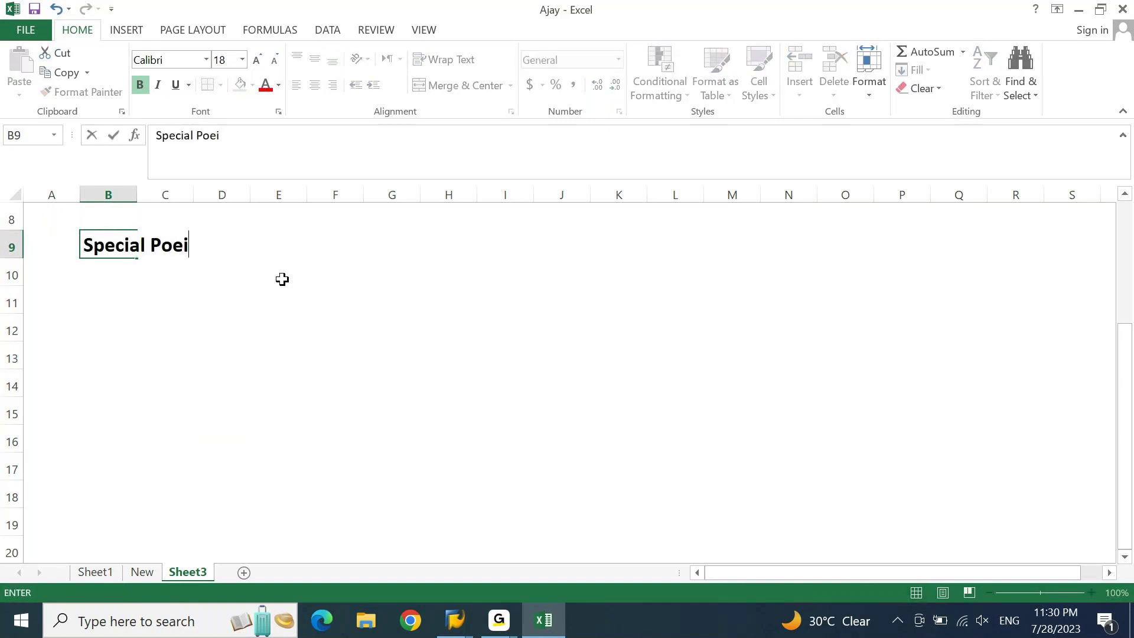
key(BackSpace)
key(BackSpace)
key(BackSpace)
text(eriods Postin)
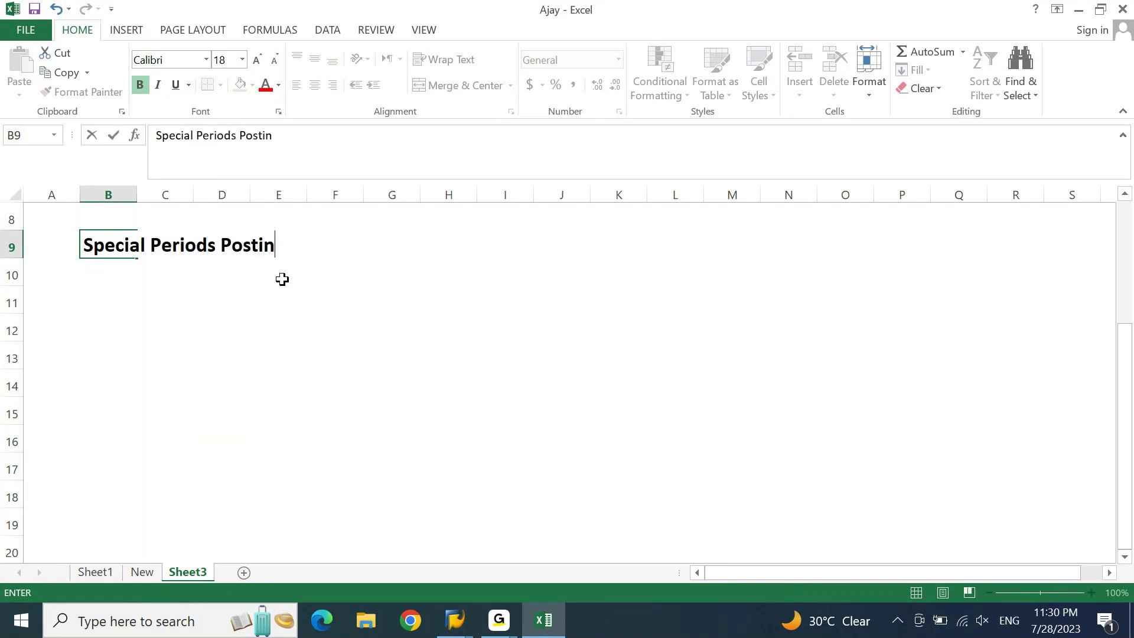
text(gs)
key(Return)
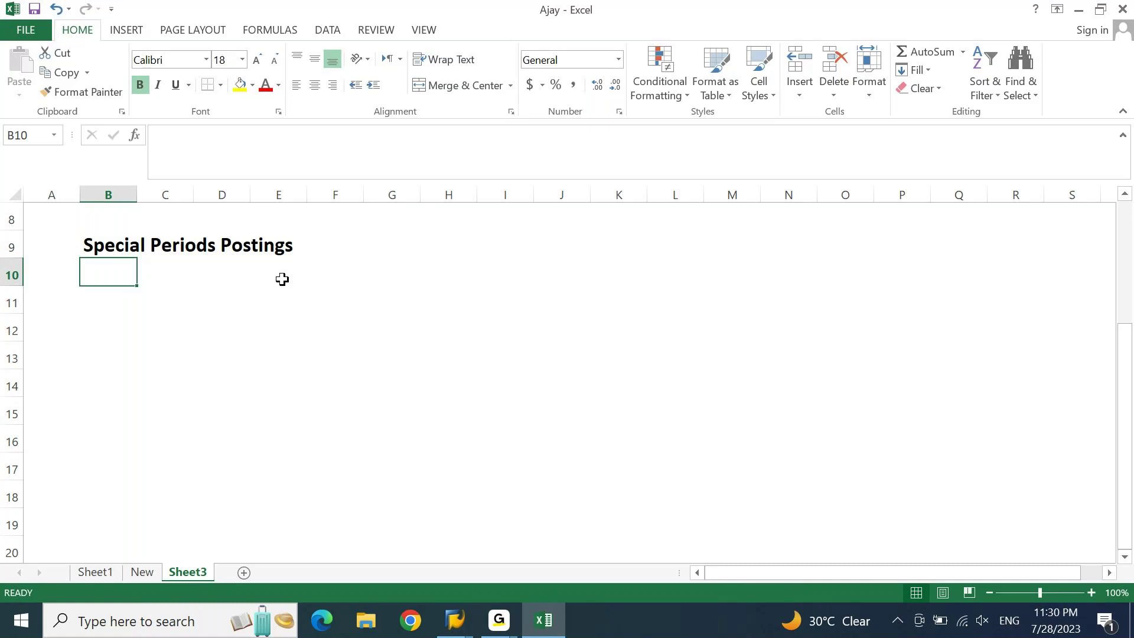
Enter the column label "Normal Periods" in cell B10, below the heading.
text(Normal Prtiod)
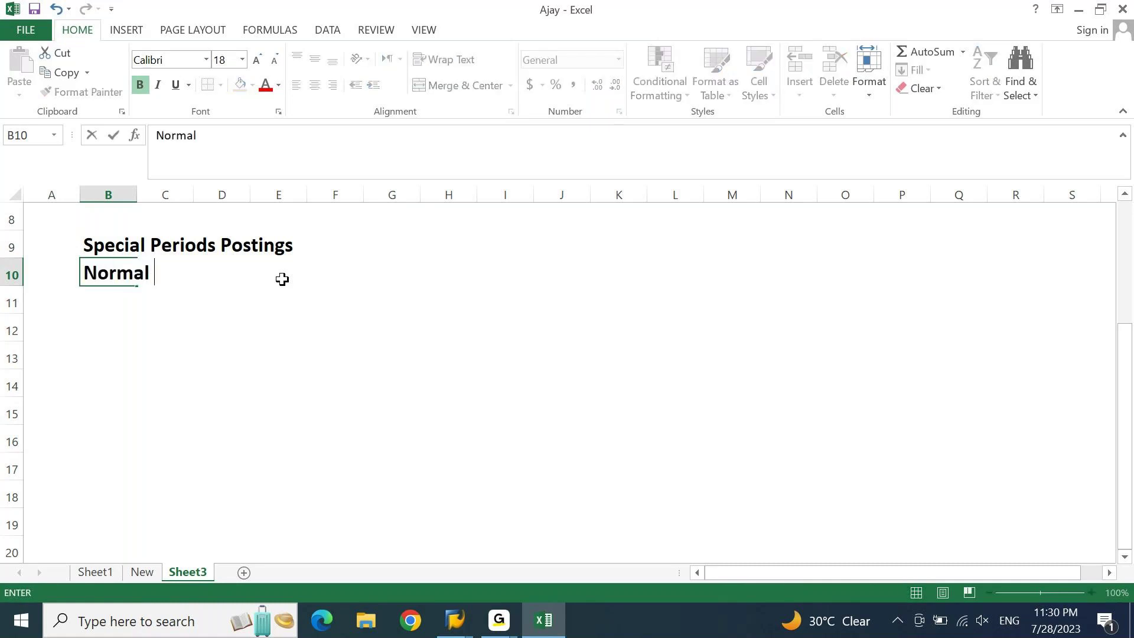
key(BackSpace)
key(BackSpace)
key(BackSpace)
key(BackSpace)
key(BackSpace)
text(eriods)
key(Tab)
Add a second column label, "Special Petriods", in cell F10 of the same row.
key(Tab)
key(Tab)
key(Tab)
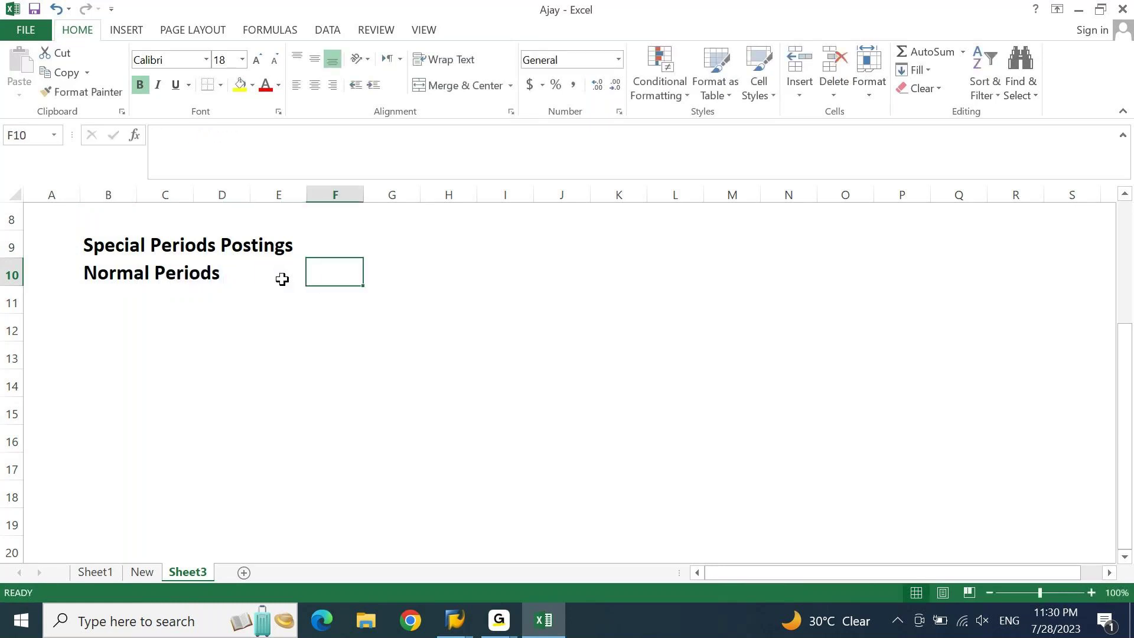
text(Spr)
key(BackSpace)
text(e)
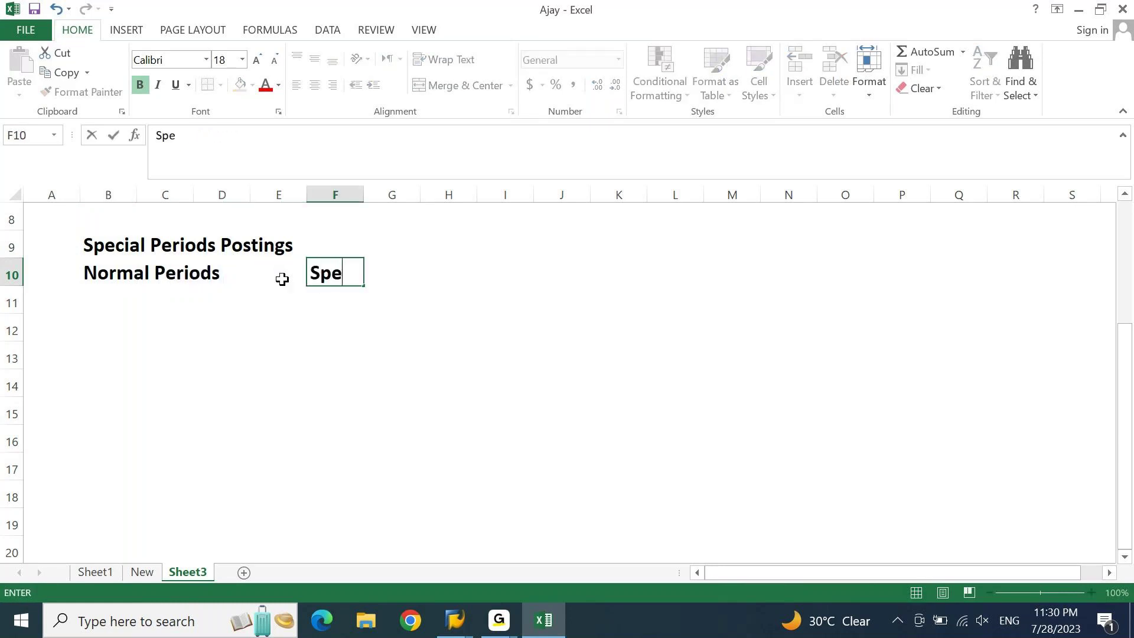
text(cial Petri)
key(BackSpace)
text(riods)
key(Return)
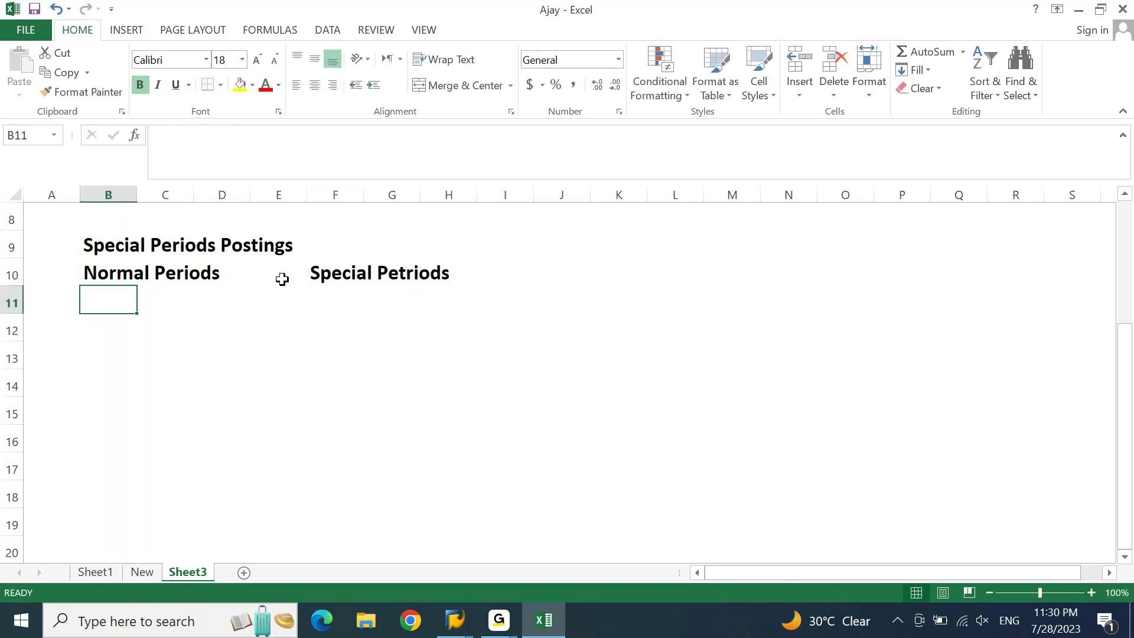
Correct the misspelled label in cell F10 to "Special Periods".
key(Up)
key(Right)
key(Right)
key(Right)
key(Right)
key(F2)
key(Left)
key(Left)
key(Left)
key(Left)
key(Left)
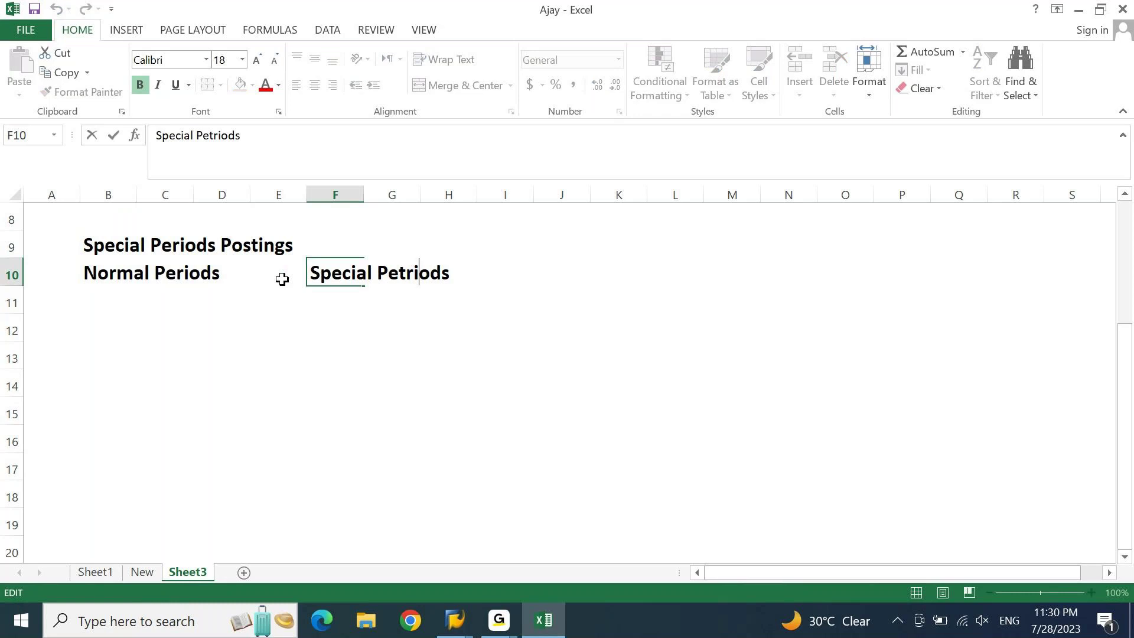
key(BackSpace)
key(Left)
key(Left)
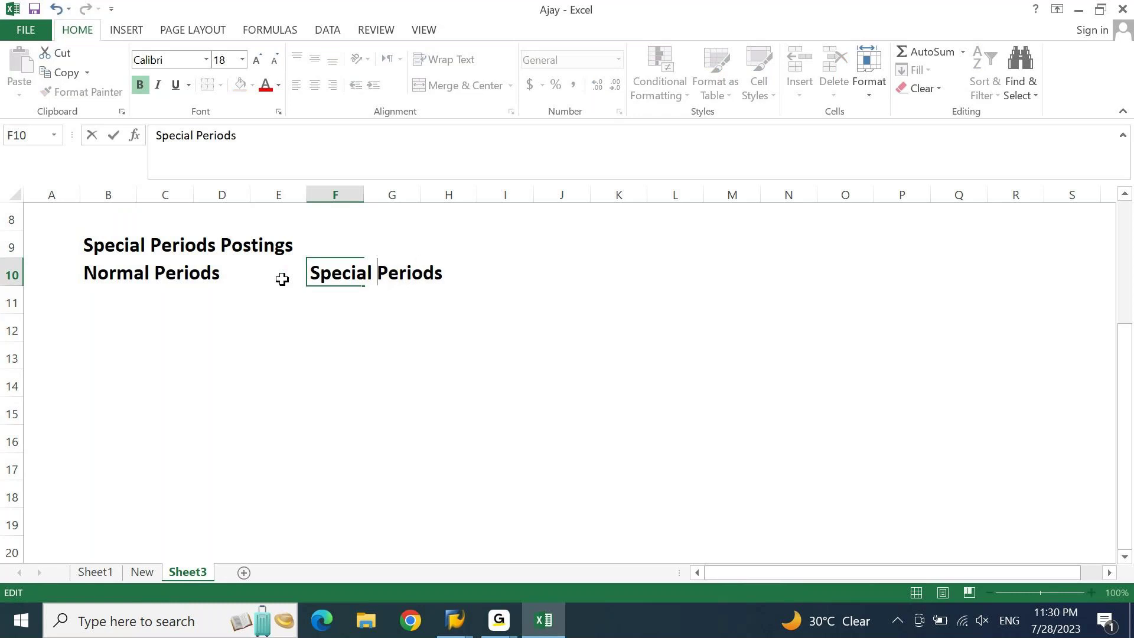
key(Return)
Enter "1 to 12" under Normal Periods in B11 and "13 to 16" under Special Periods in F11.
click(120, 292)
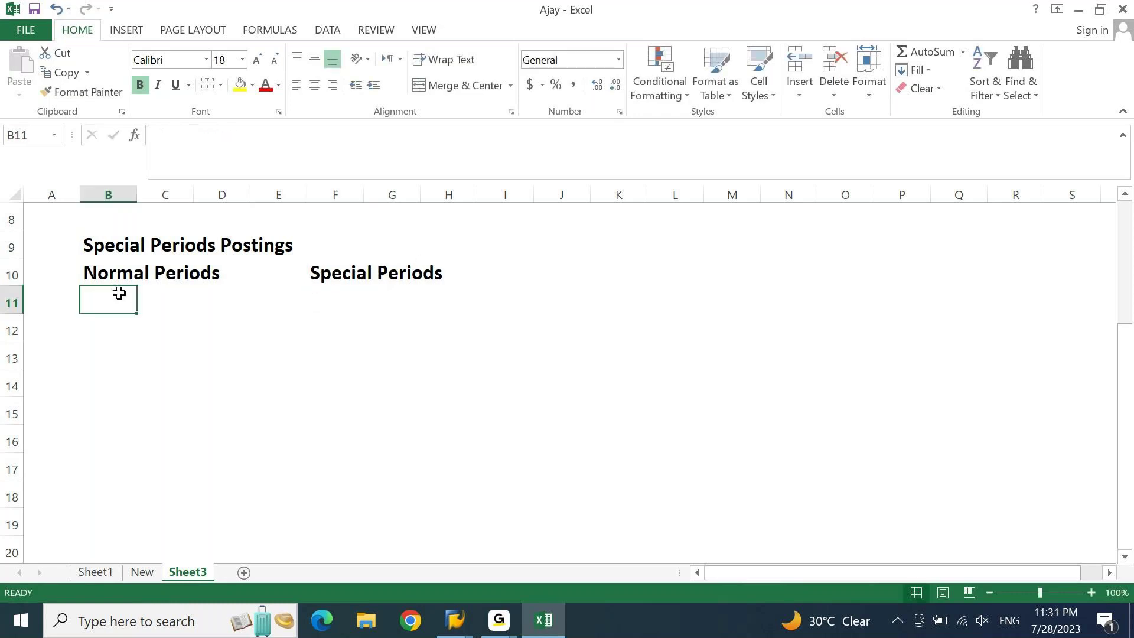
text(1 to 12)
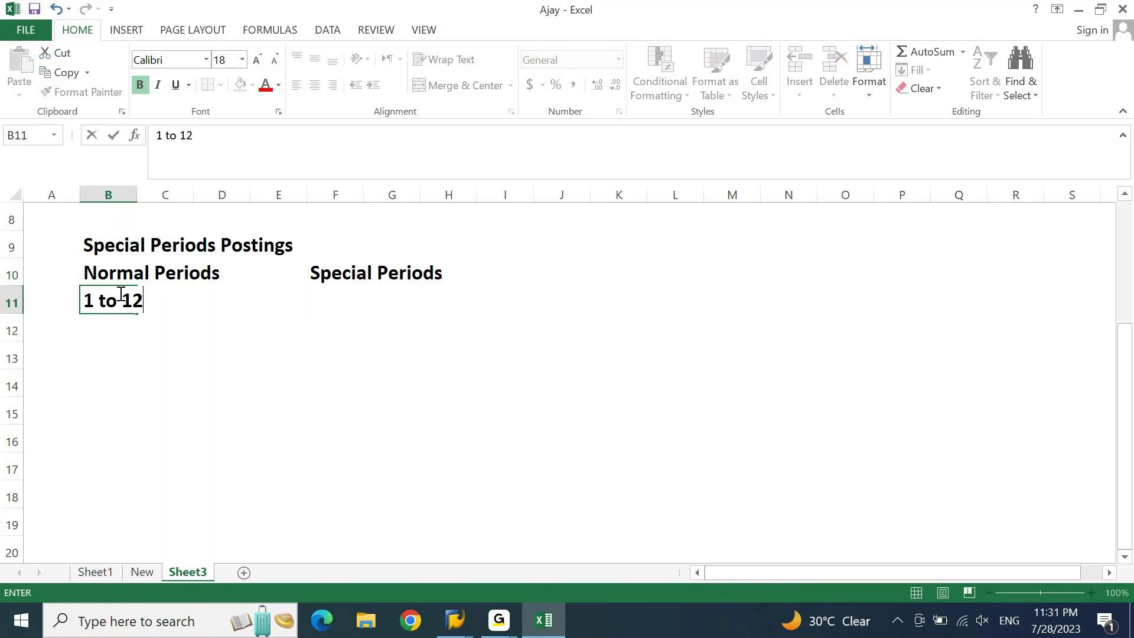
key(Return)
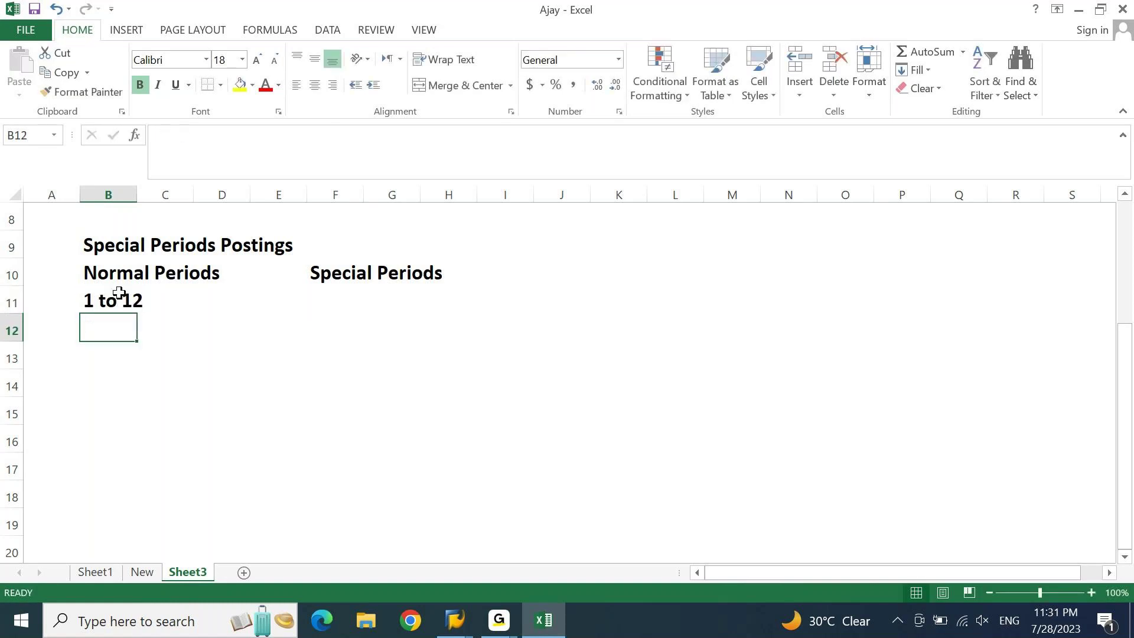
click(320, 302)
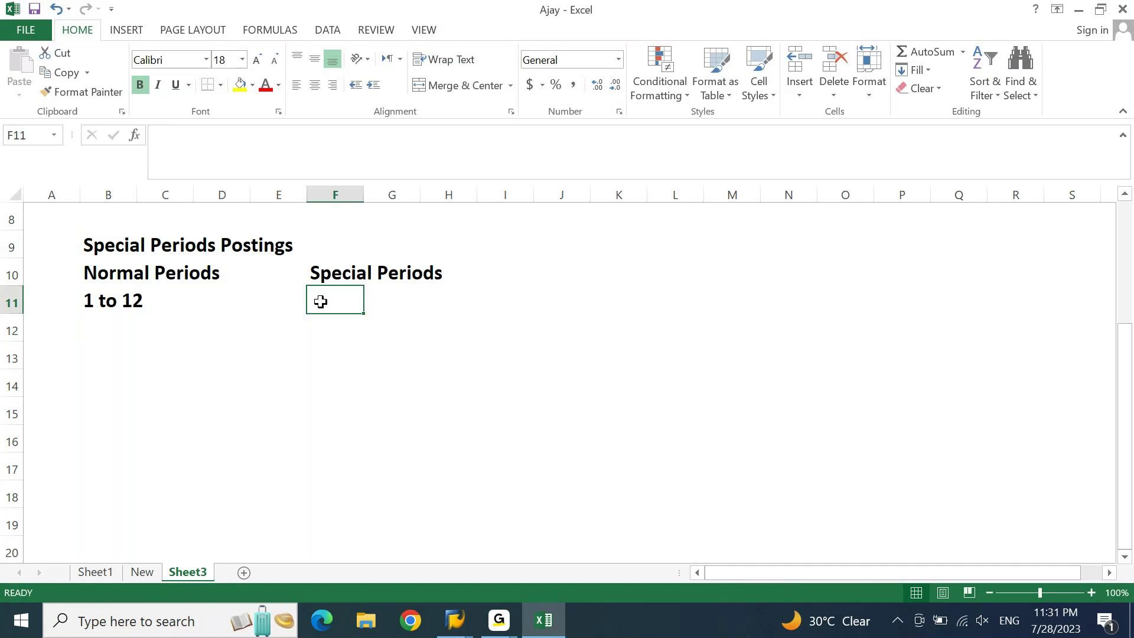
text(13 to 16)
key(Return)
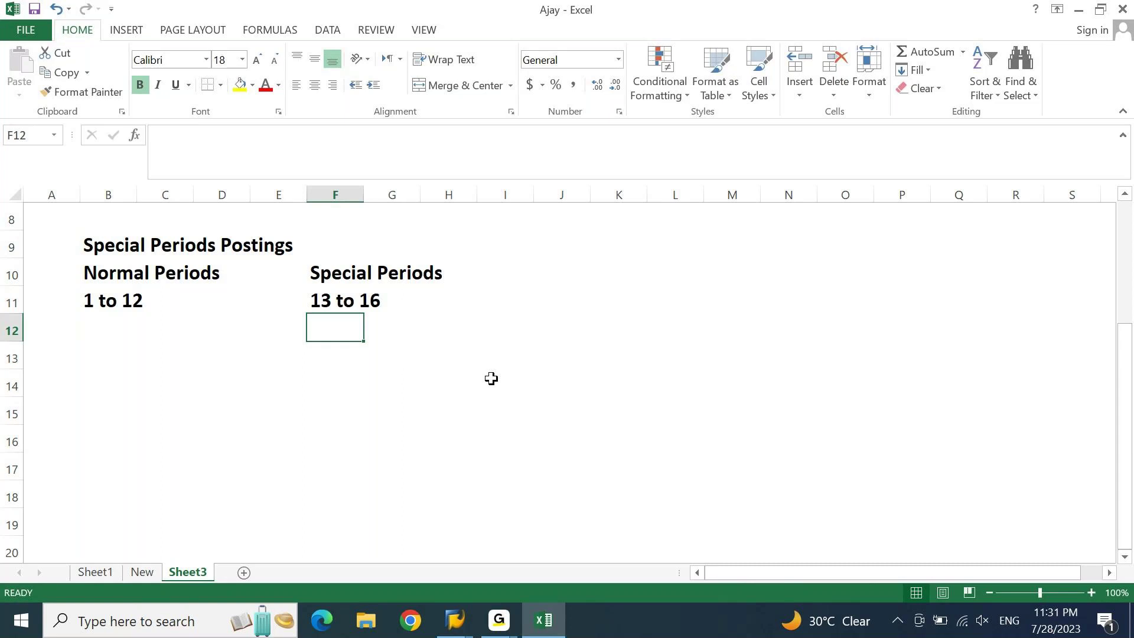
Enter the rule "Special Period entry must be in the last regular posting period" in cell B13.
click(176, 380)
key(Home)
key(Up)
key(Right)
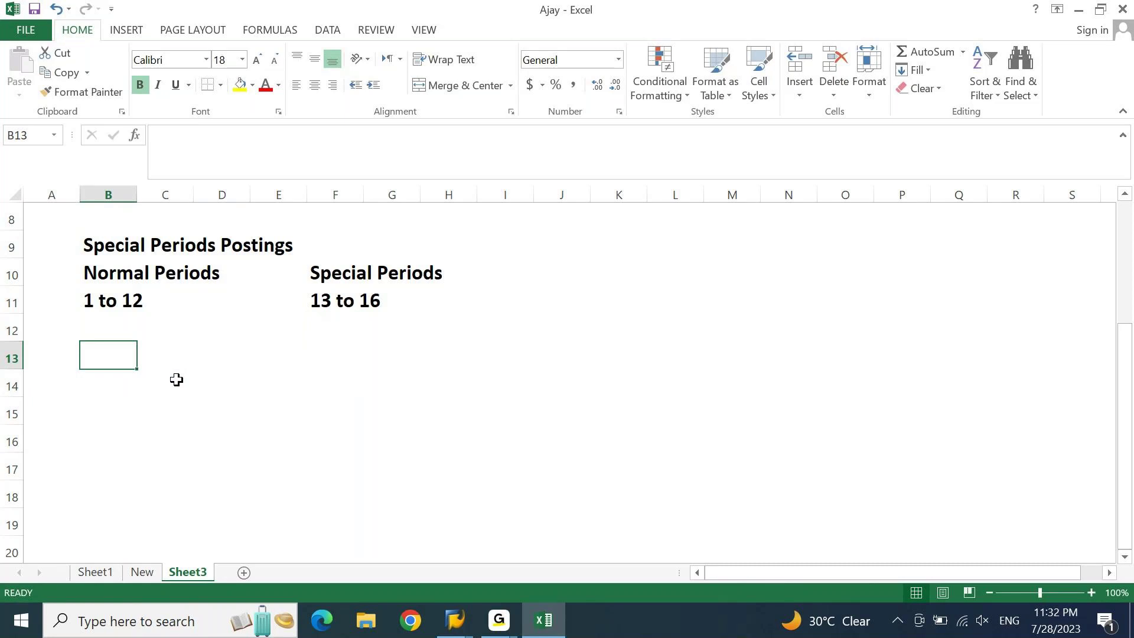
text(Special Pr)
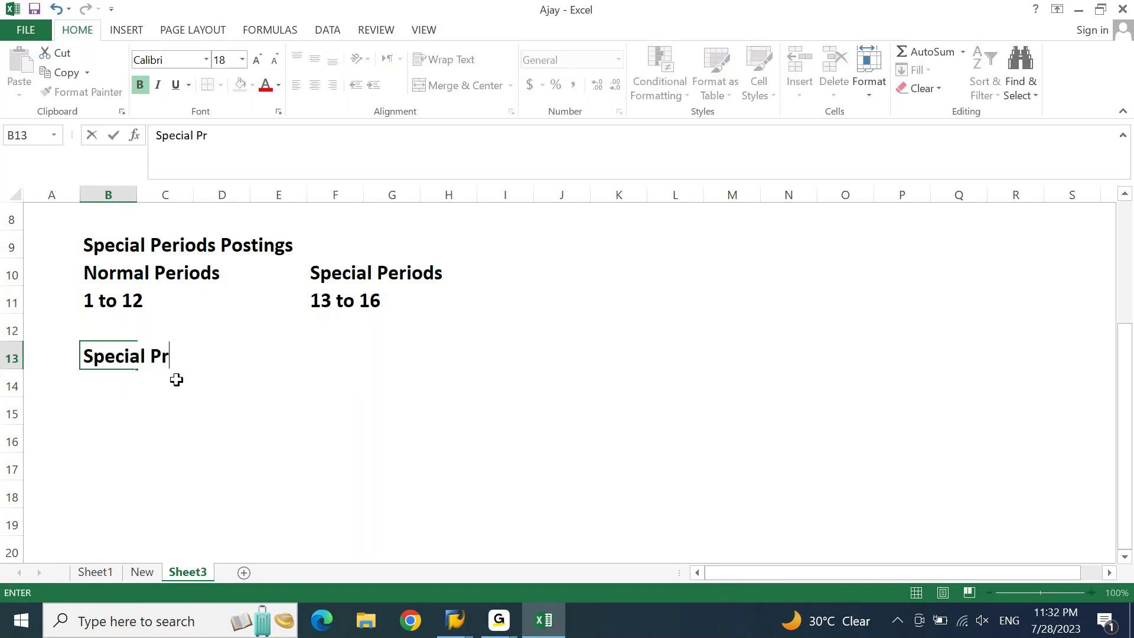
key(BackSpace)
text(eriod entry m)
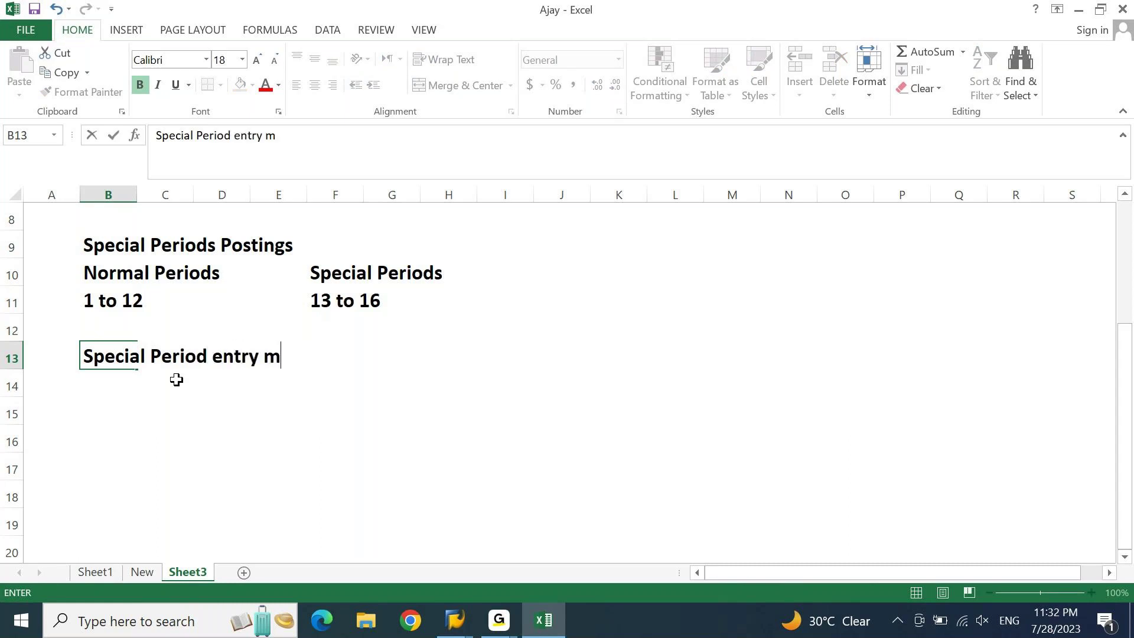
text(ust be in th)
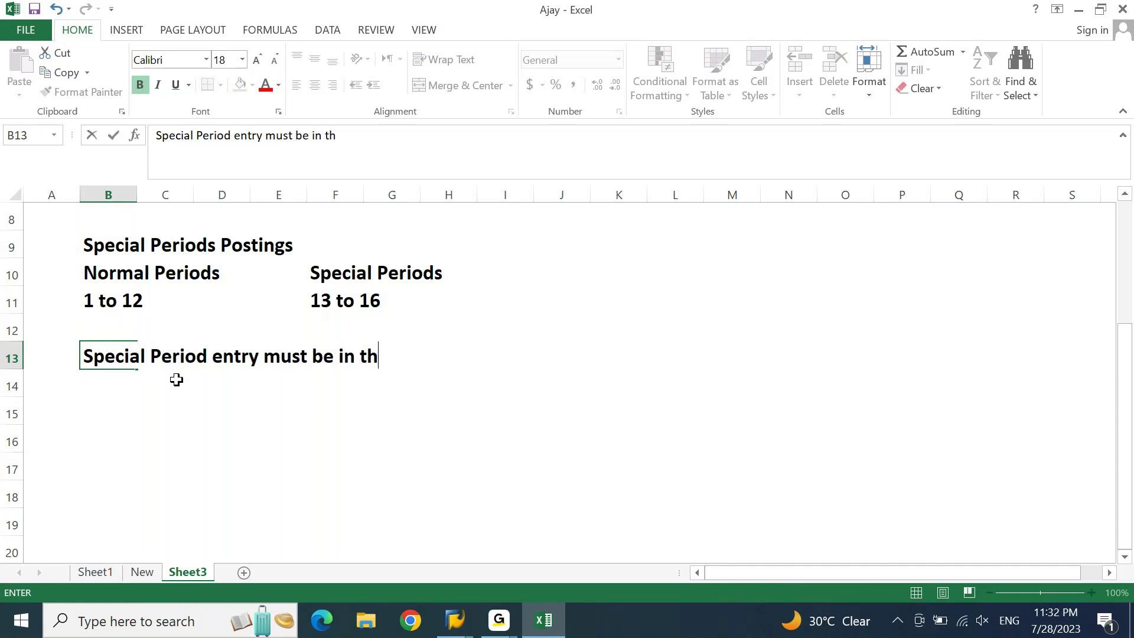
text(e last regula)
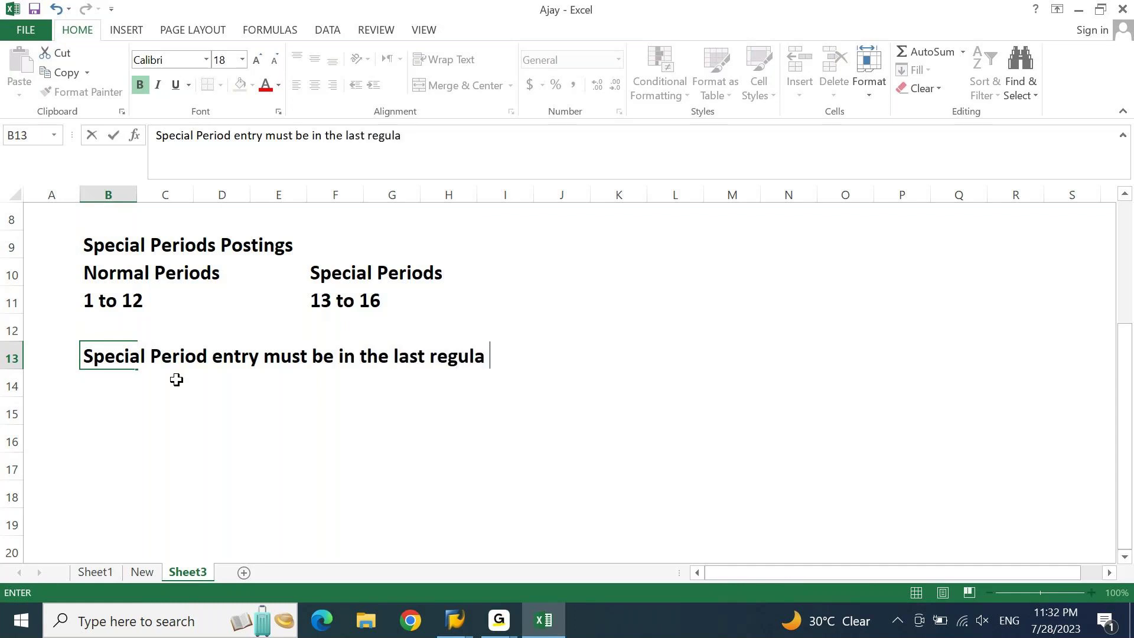
key(BackSpace)
text(r pos)
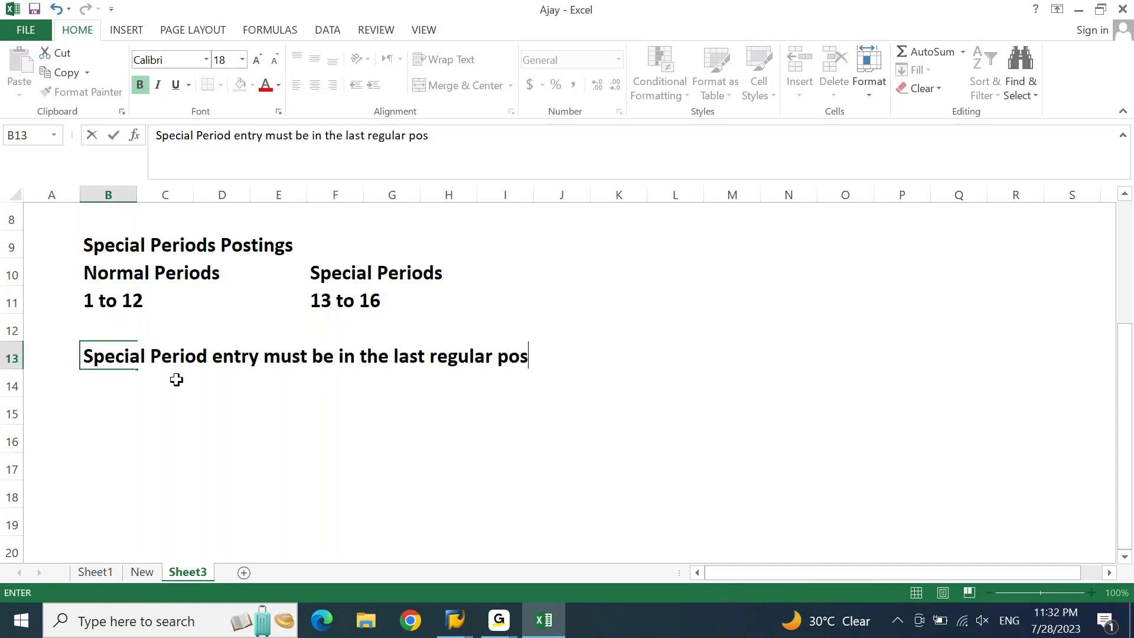
key(BackSpace)
key(BackSpace)
text(osting pe)
text(riod)
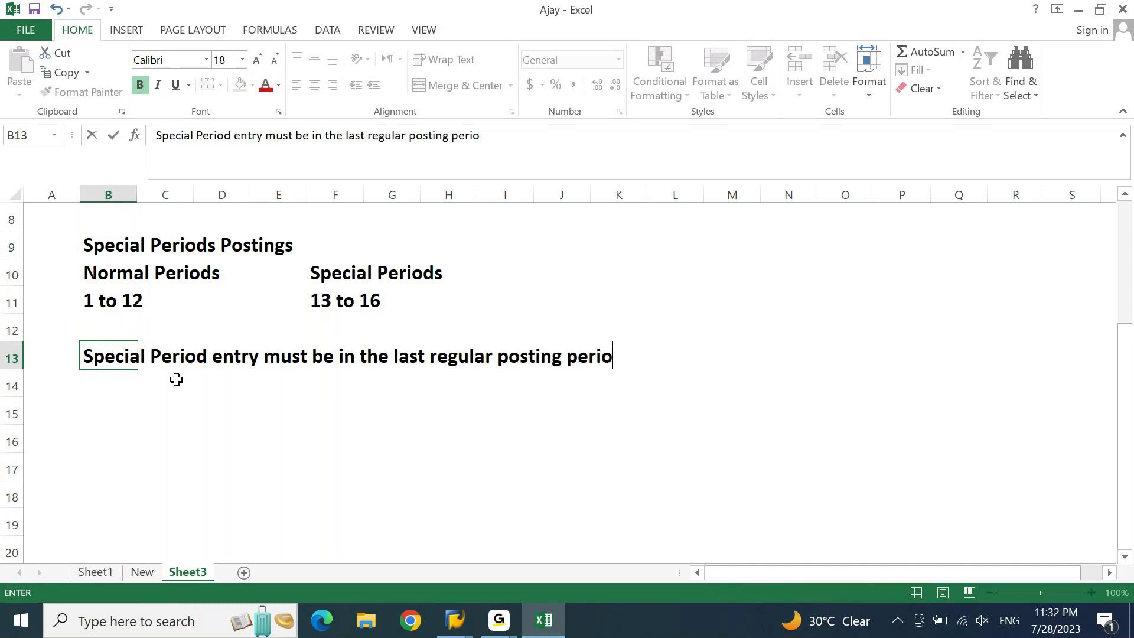
key(Return)
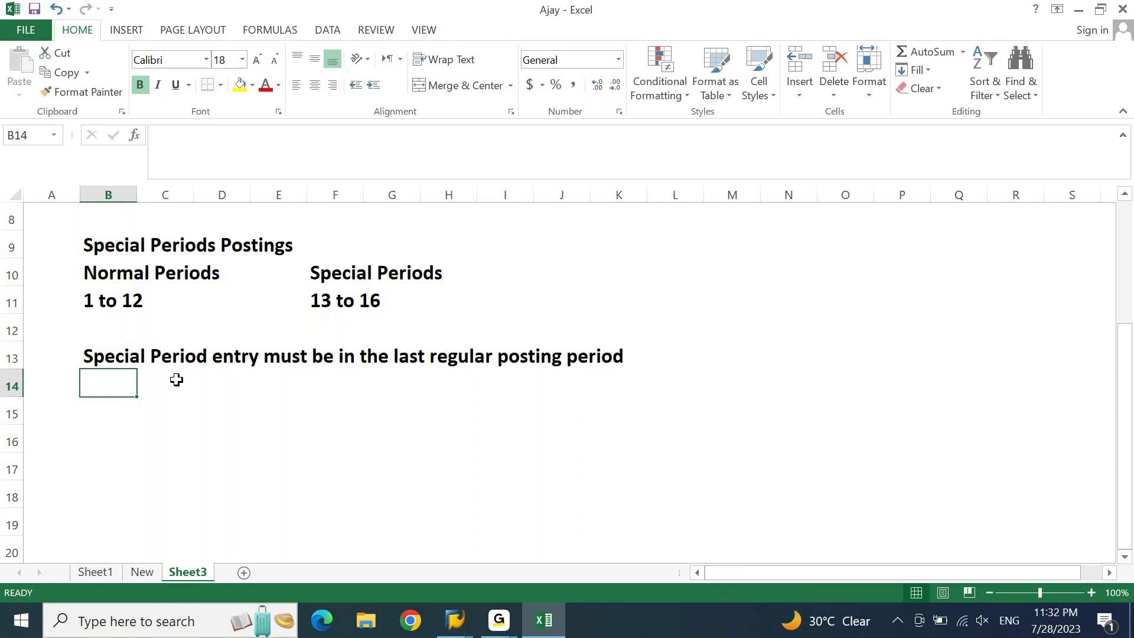
Add the fiscal year line "FY = Jan to Dec" in cell B15, leaving row 14 blank.
key(Return)
text(FY)
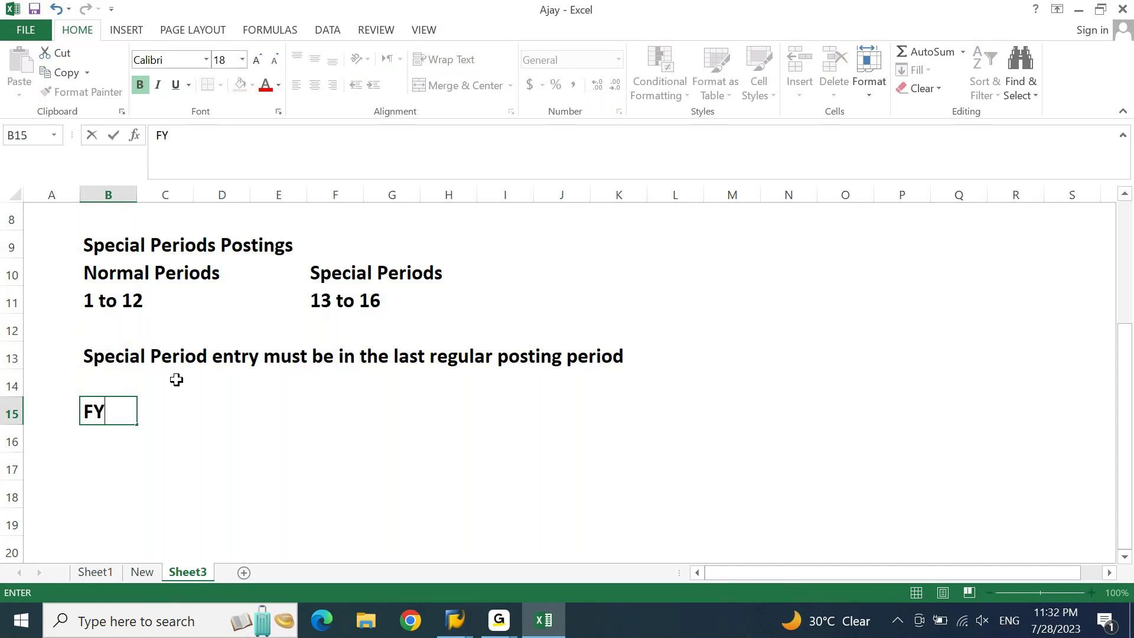
text( = Jan tp)
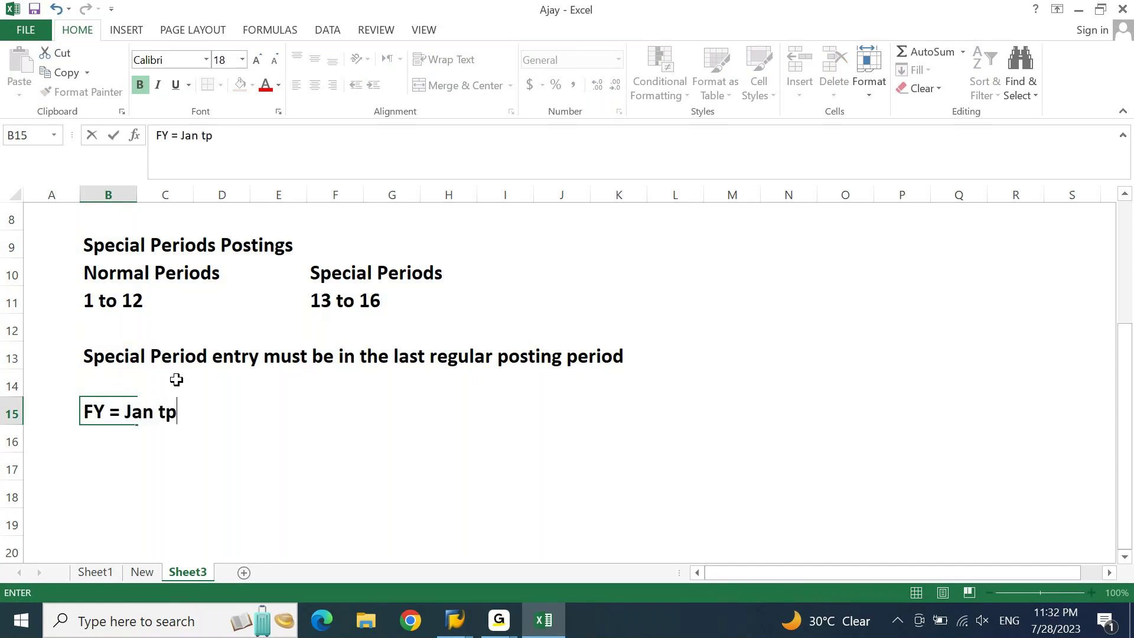
key(BackSpace)
text(o Dec)
key(Tab)
key(Return)
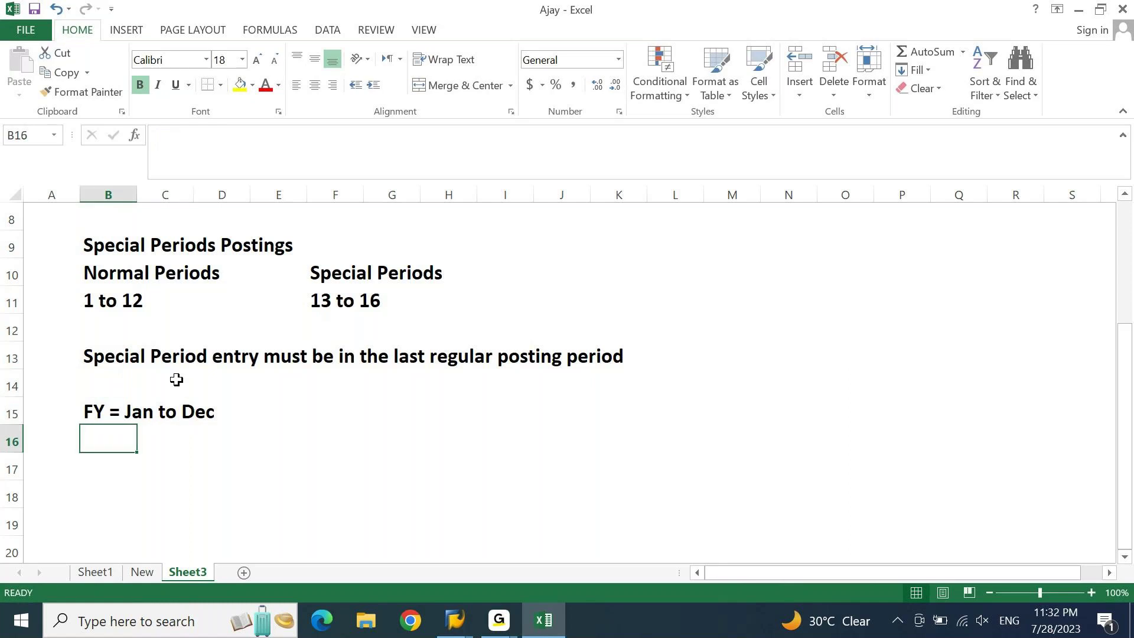
Enter the line "Last Regular Posting Period = Dec.." in cell B16.
text(Last R)
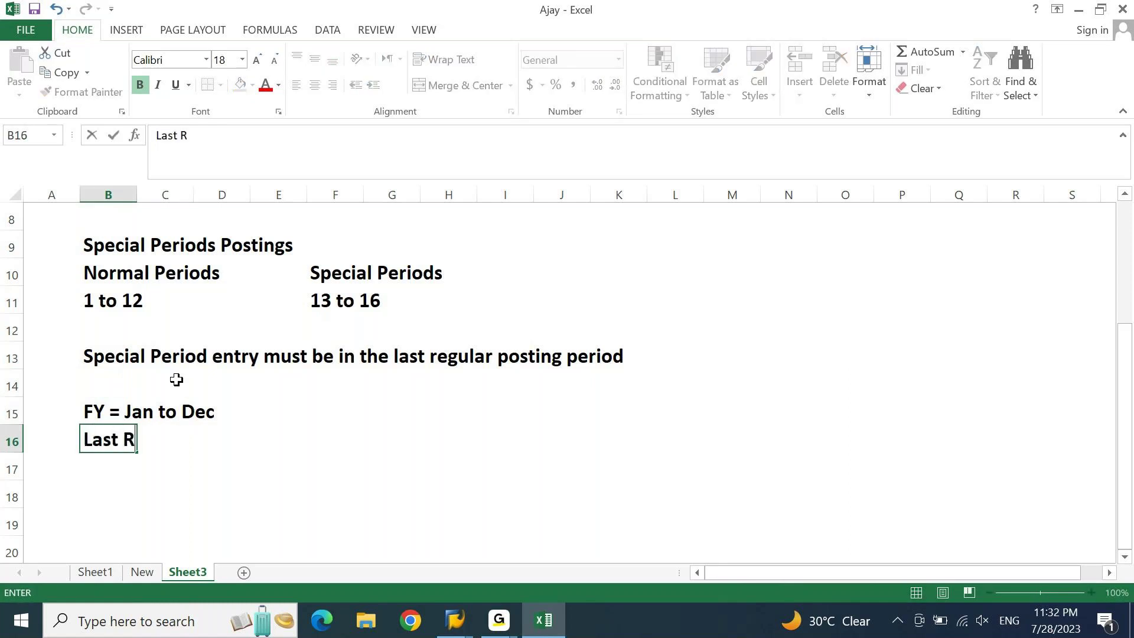
text(ef)
key(BackSpace)
text(gular Posting )
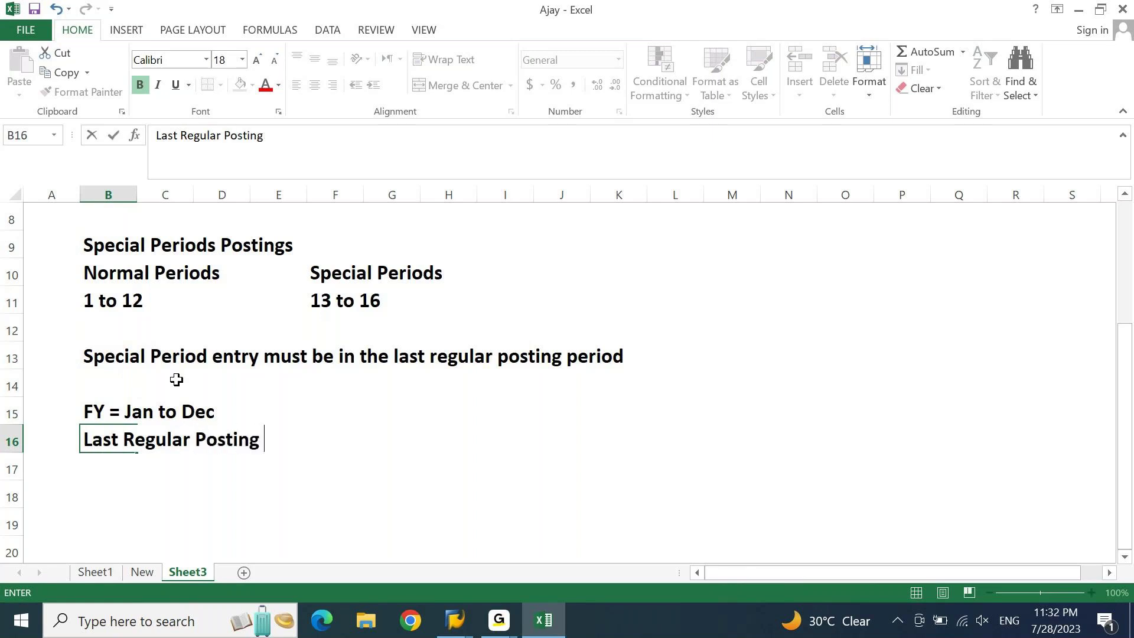
text(Period)
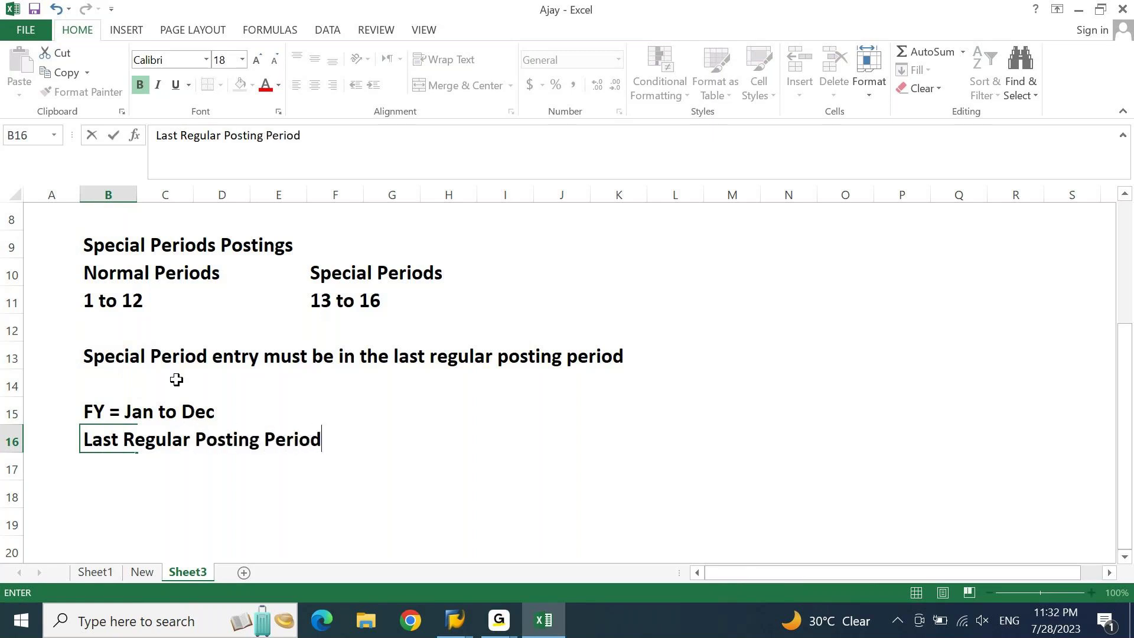
text( = F)
key(BackSpace)
text(Dec..)
key(Return)
Enter the line "Sepecial Period posting is allowed in the Dec Month only" in cell B17.
text(S)
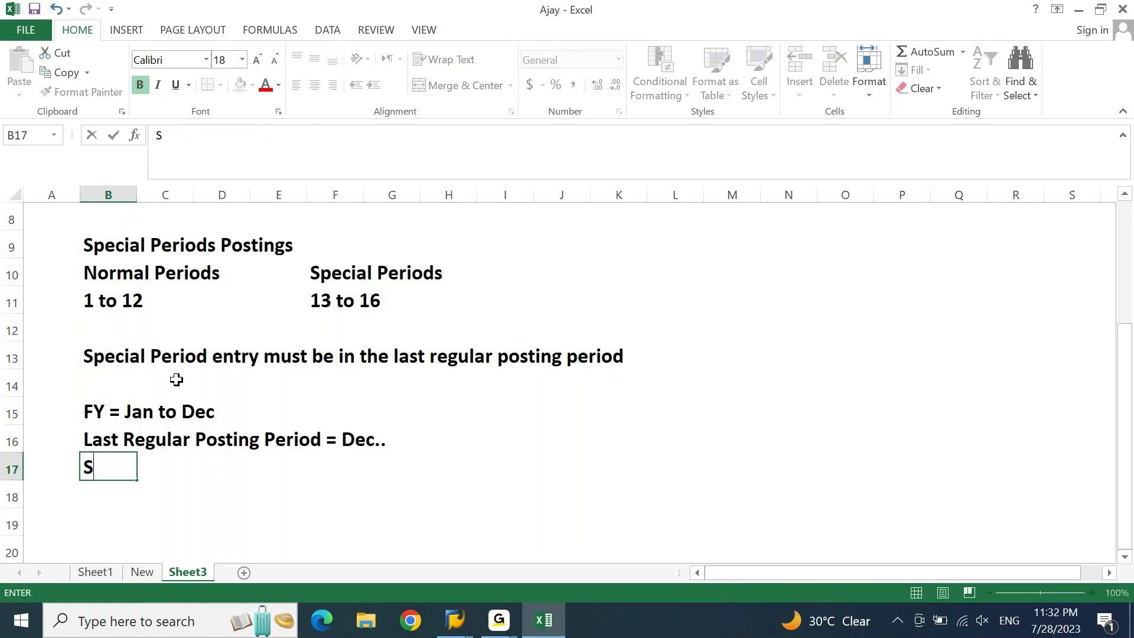
text(epecial Period posting m)
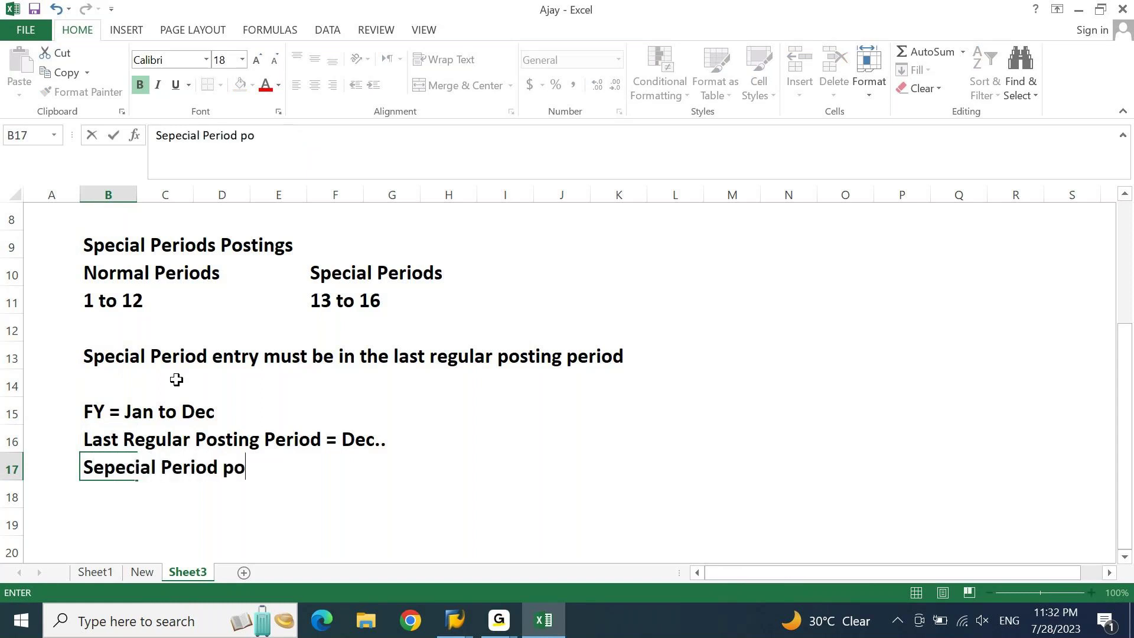
key(BackSpace)
text(is allowed in the Dec Month only)
key(Return)
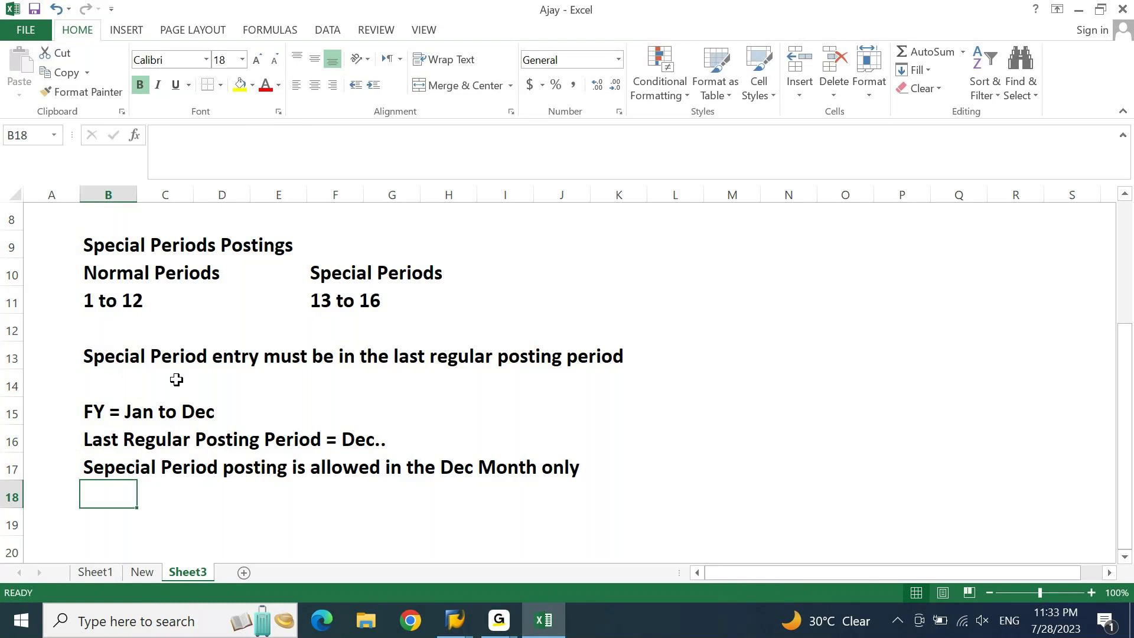
Enter the line "Here we can choose posting period from 12 to 16...." in cell B18.
text(Hee)
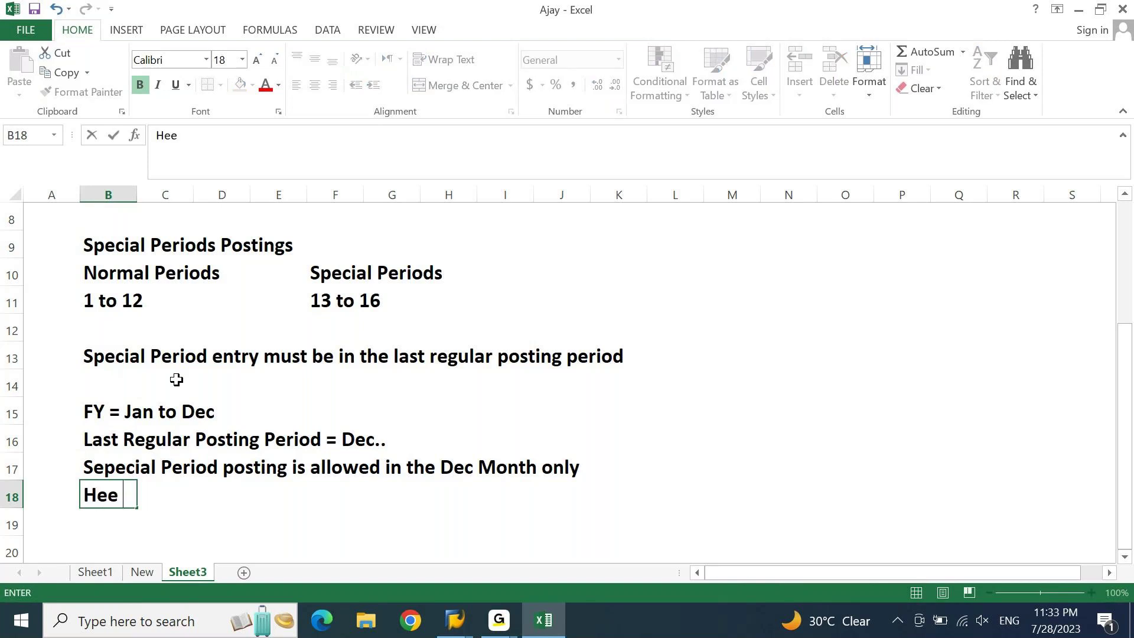
text(re)
key(BackSpace)
key(BackSpace)
key(BackSpace)
text(re we can)
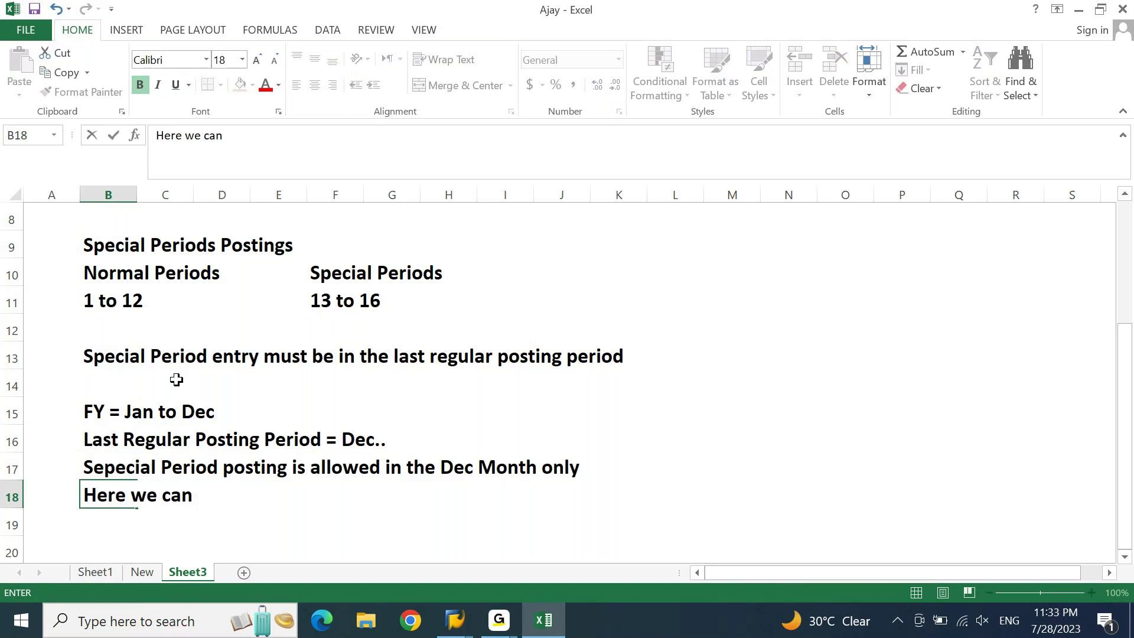
text( choose posting pet)
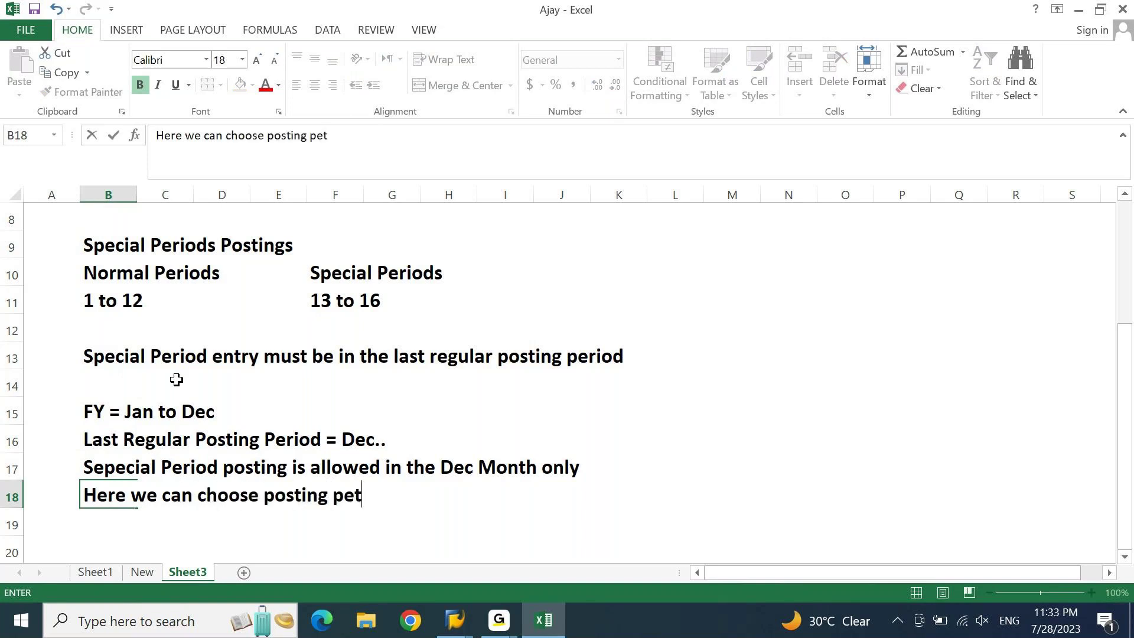
key(BackSpace)
text(riod from 12 t)
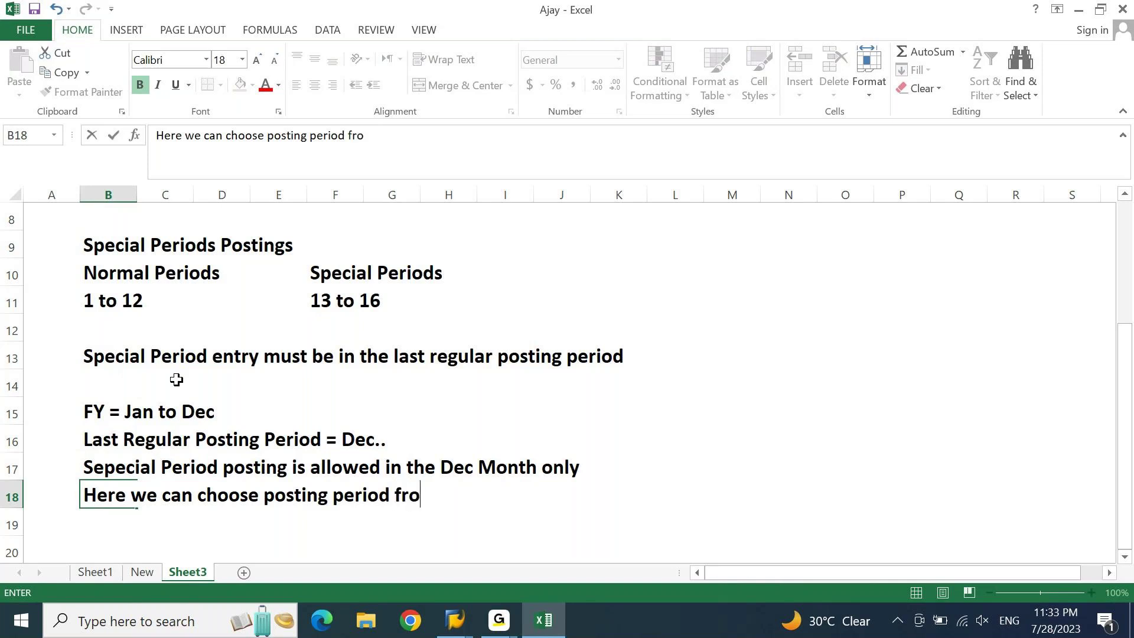
text(o 16)
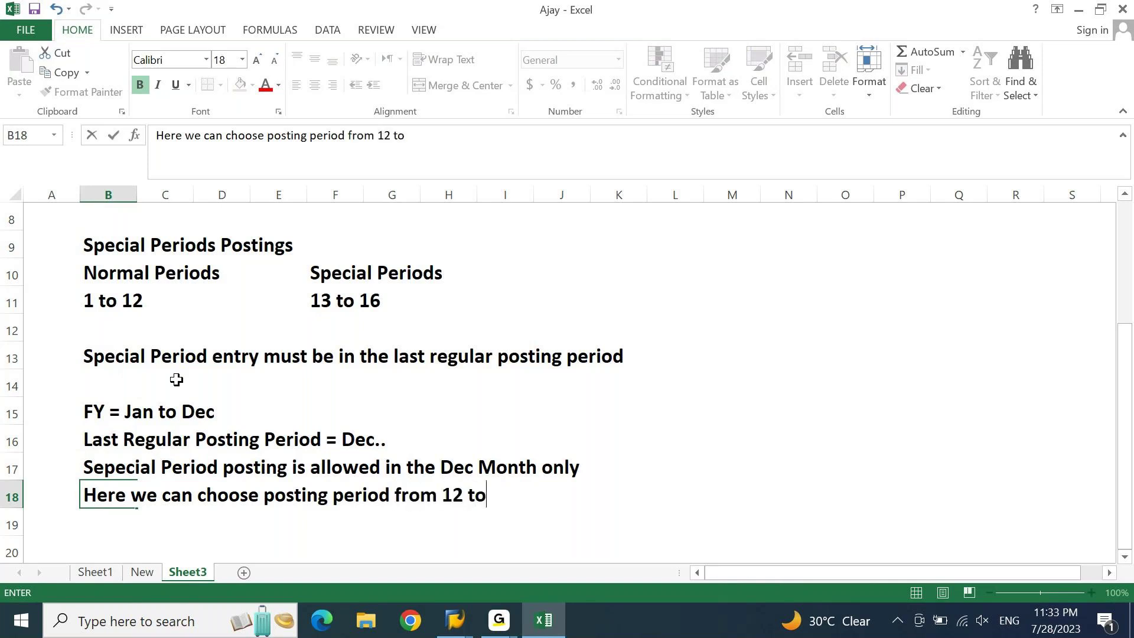
text(....)
key(Return)
key(Return)
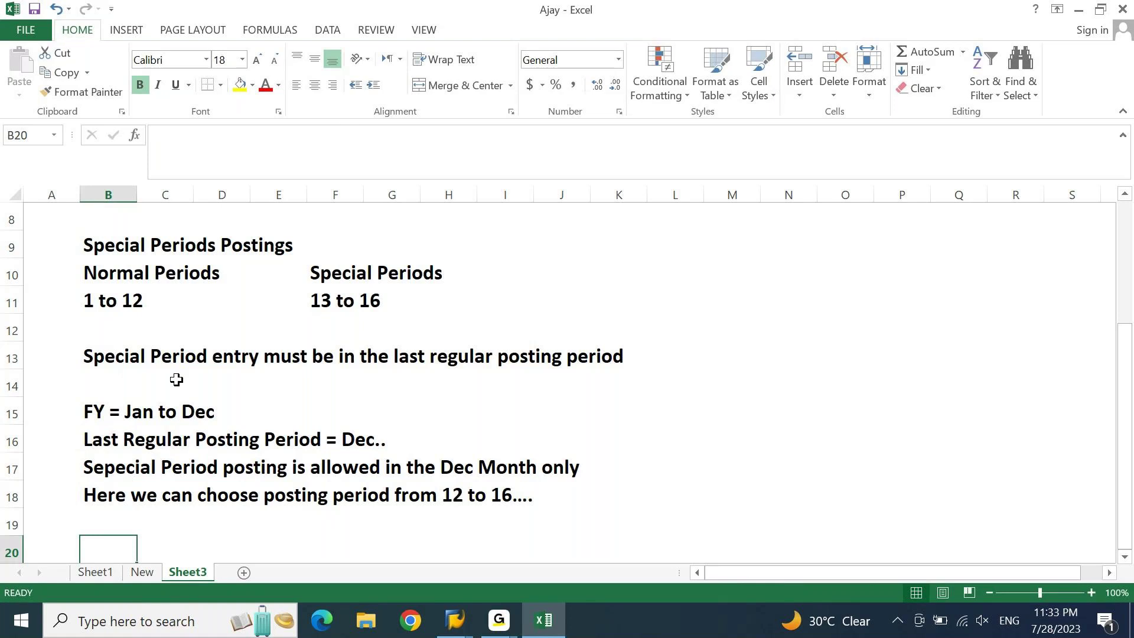
Enter the line "System will not detect special period automatically" in cell B19.
key(Up)
text(System will not detect special period au)
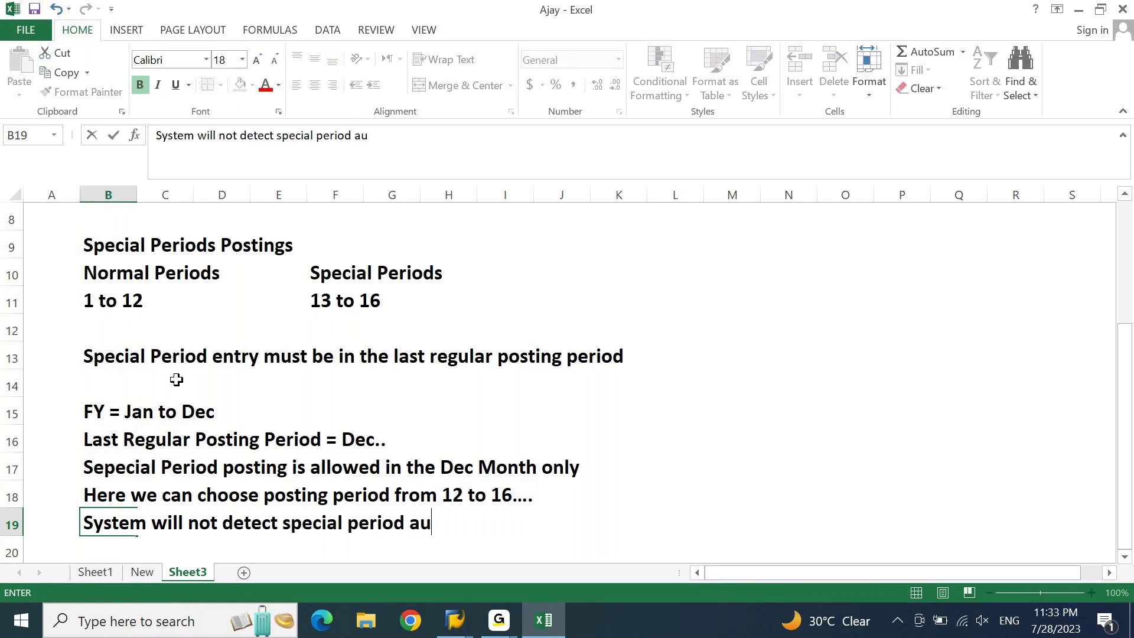
text(tomatically)
key(Return)
Enter the line "User will have to manually update the special period" in cell B20.
text(er )
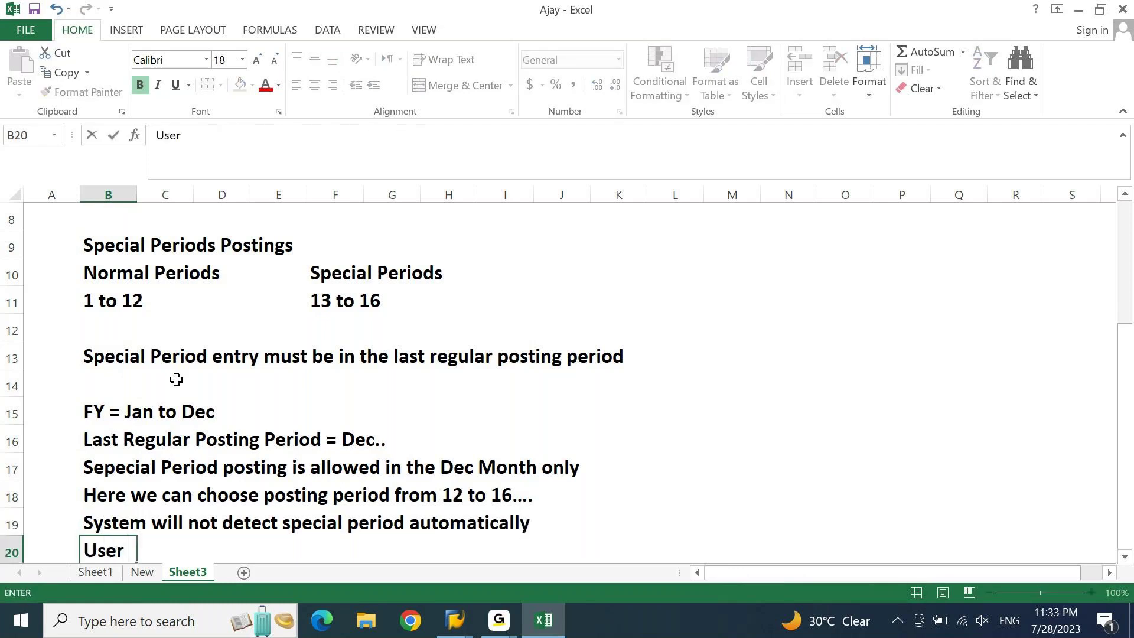
text(will have )
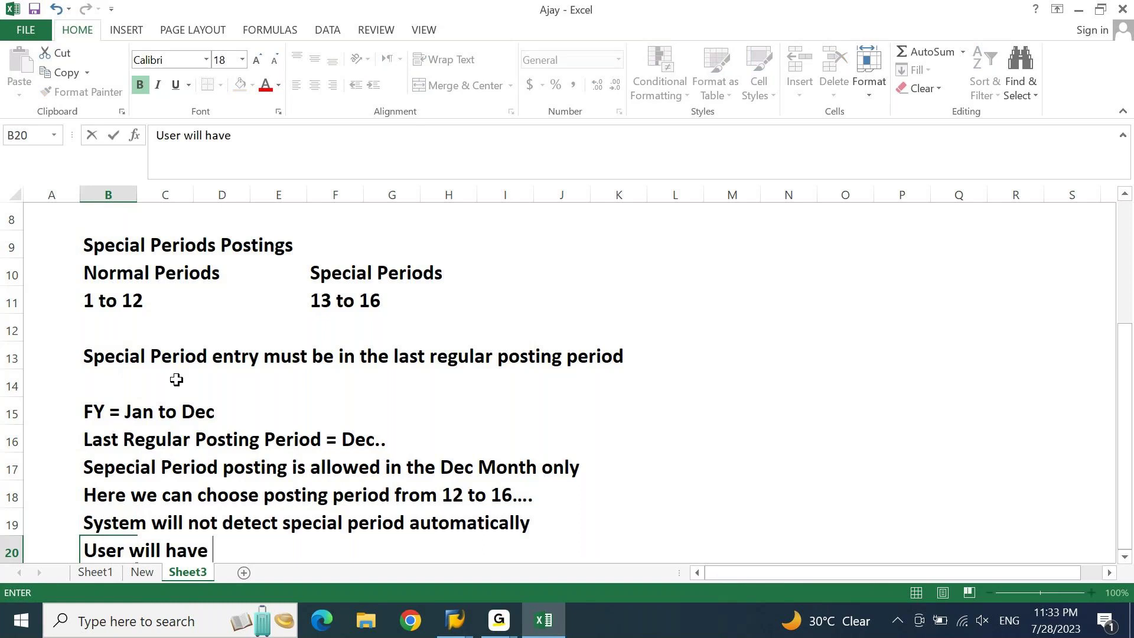
text(to manually ipdate)
key(BackSpace)
key(BackSpace)
key(BackSpace)
key(BackSpace)
key(BackSpace)
key(BackSpace)
text(updateth)
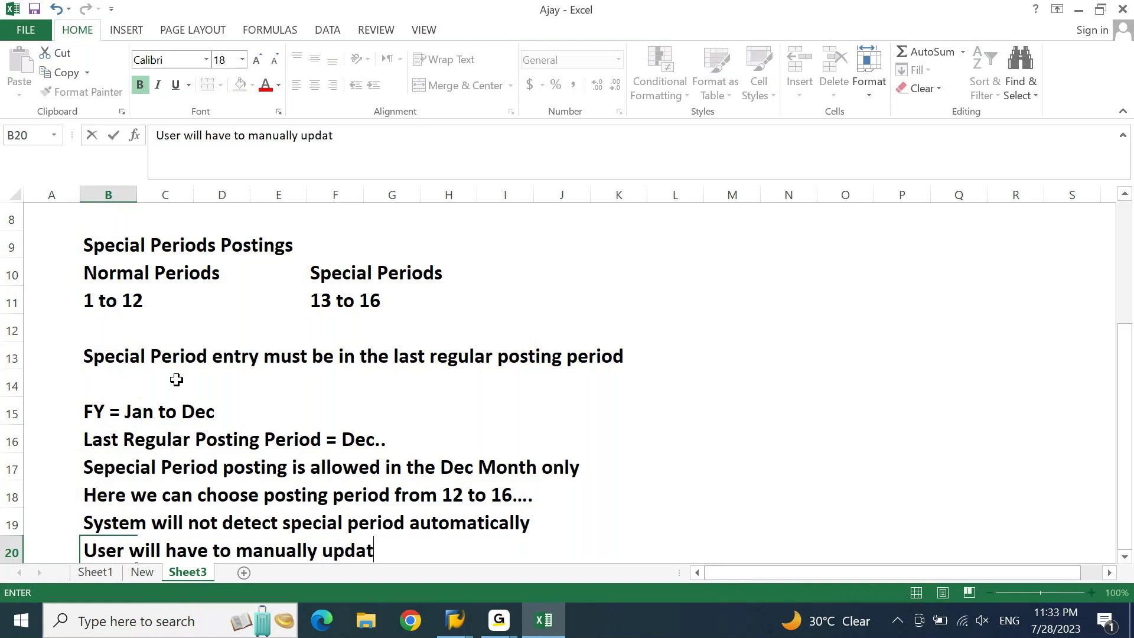
key(BackSpace)
key(BackSpace)
text(the s)
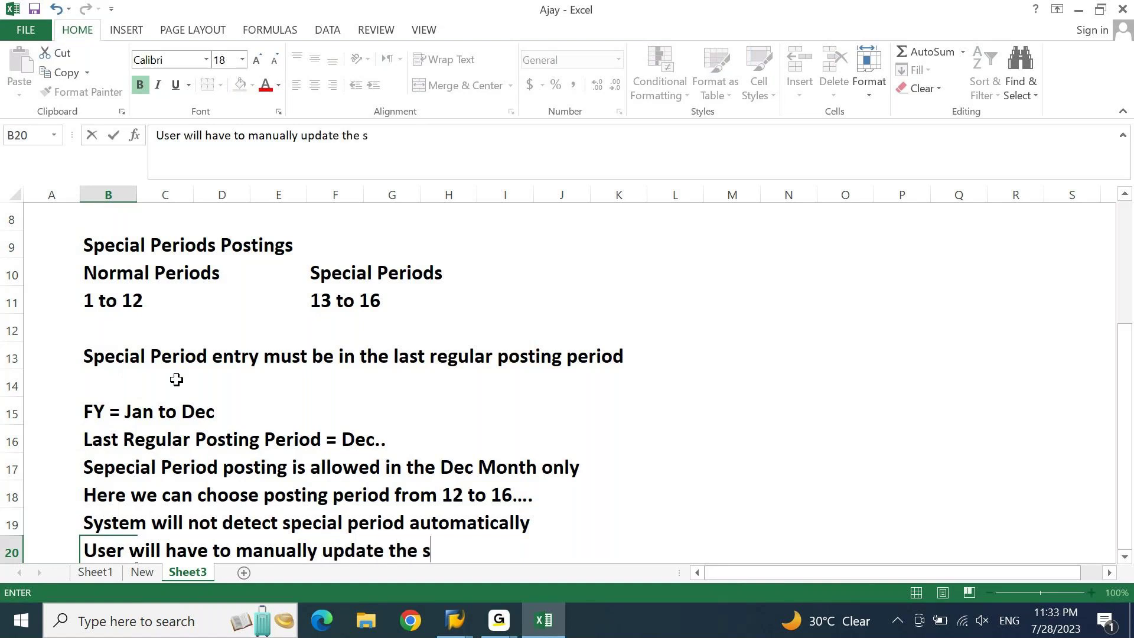
text(pecial petio)
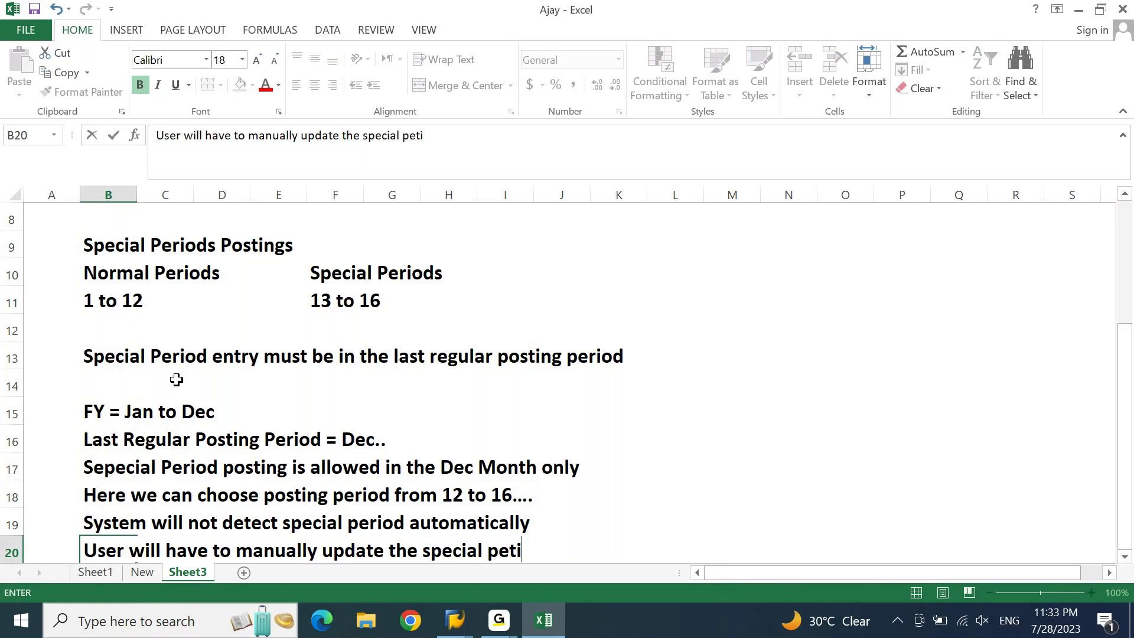
key(BackSpace)
key(BackSpace)
key(BackSpace)
text(riod)
key(Return)
Enter the note "Nomral Posting Screen (FB01/F-02)" in cell M13, beside the special period rule.
click(889, 320)
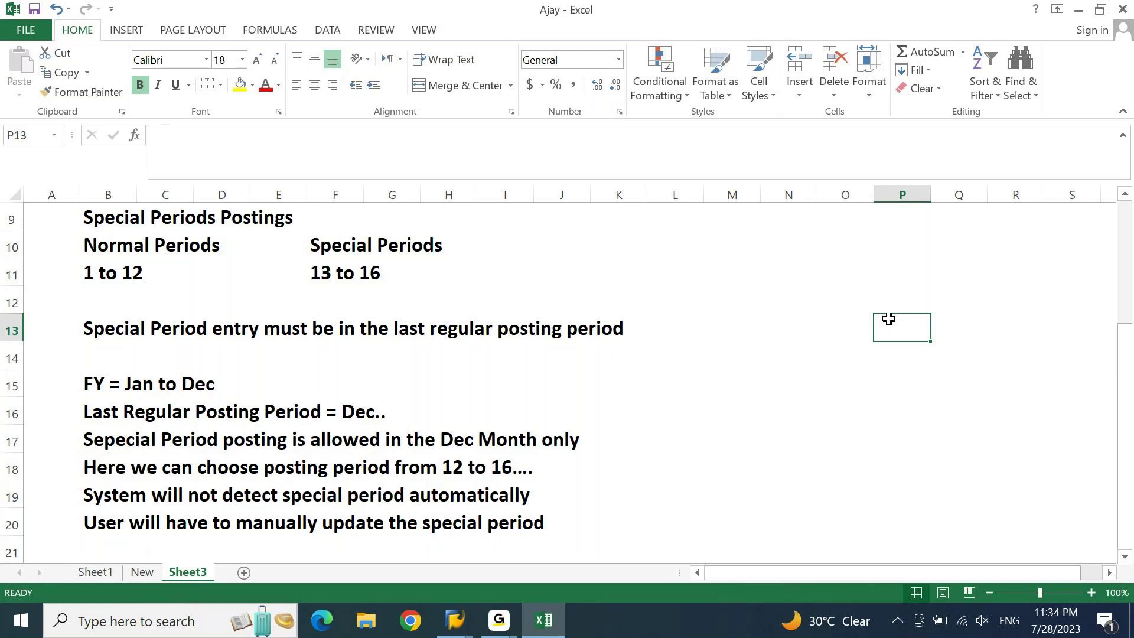
key(Left)
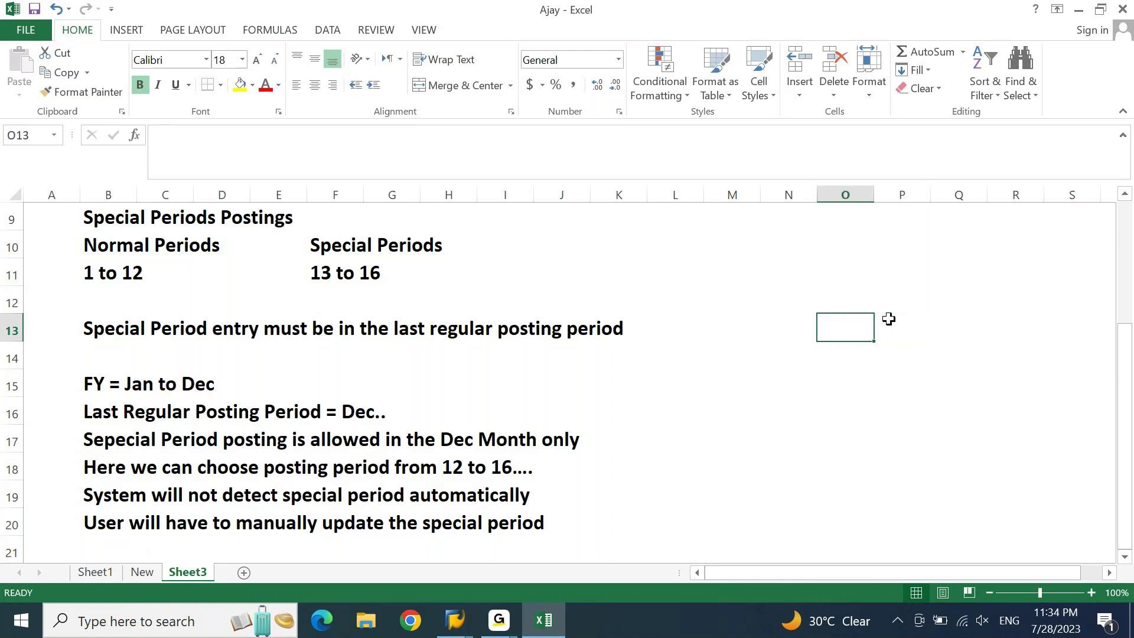
key(Left)
key(Left)
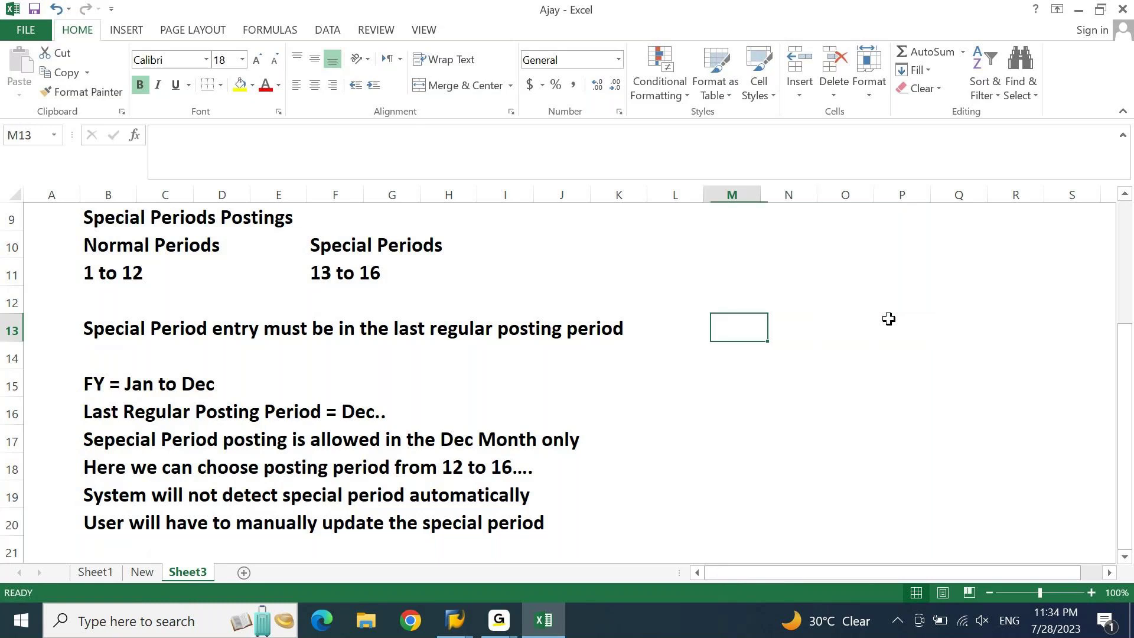
text(Nomral Posting Sc)
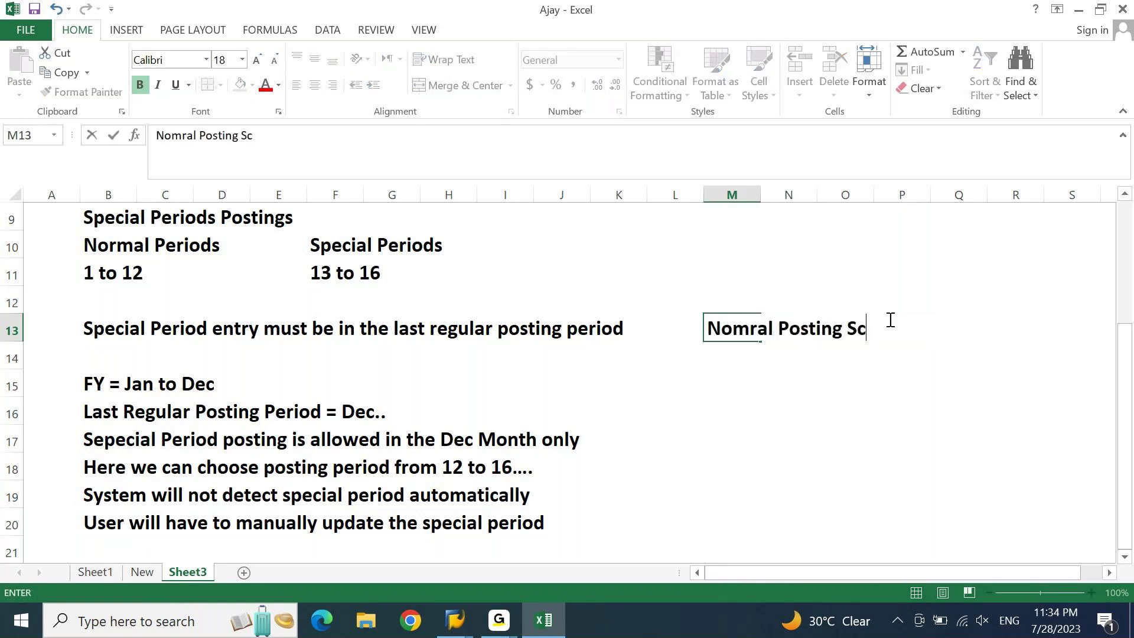
text(reen (F)
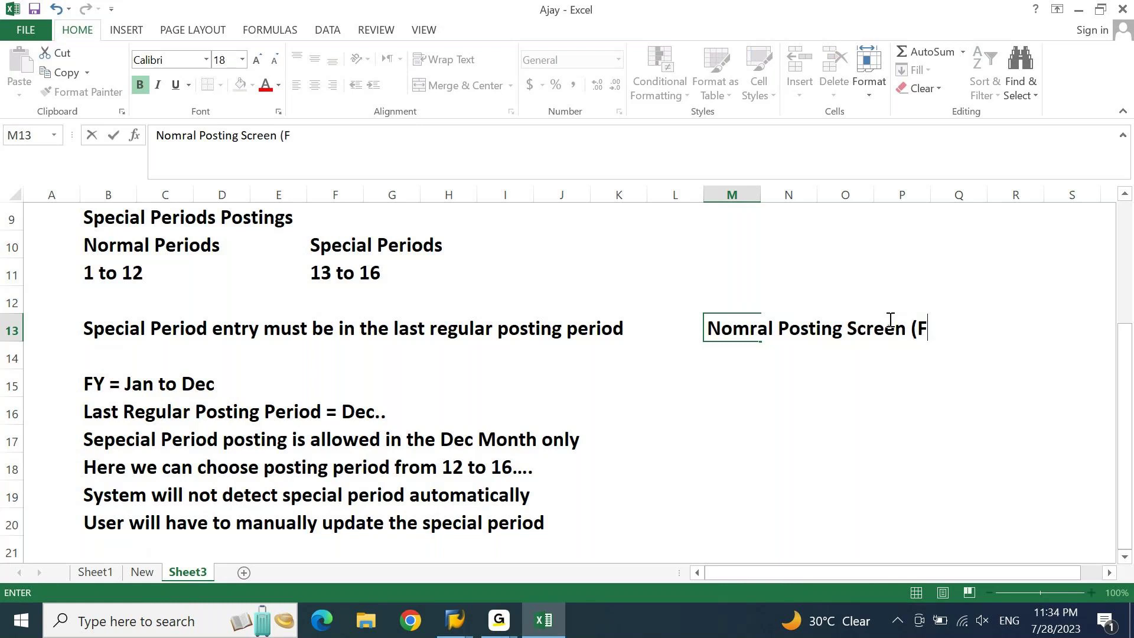
text(B01/F-02))
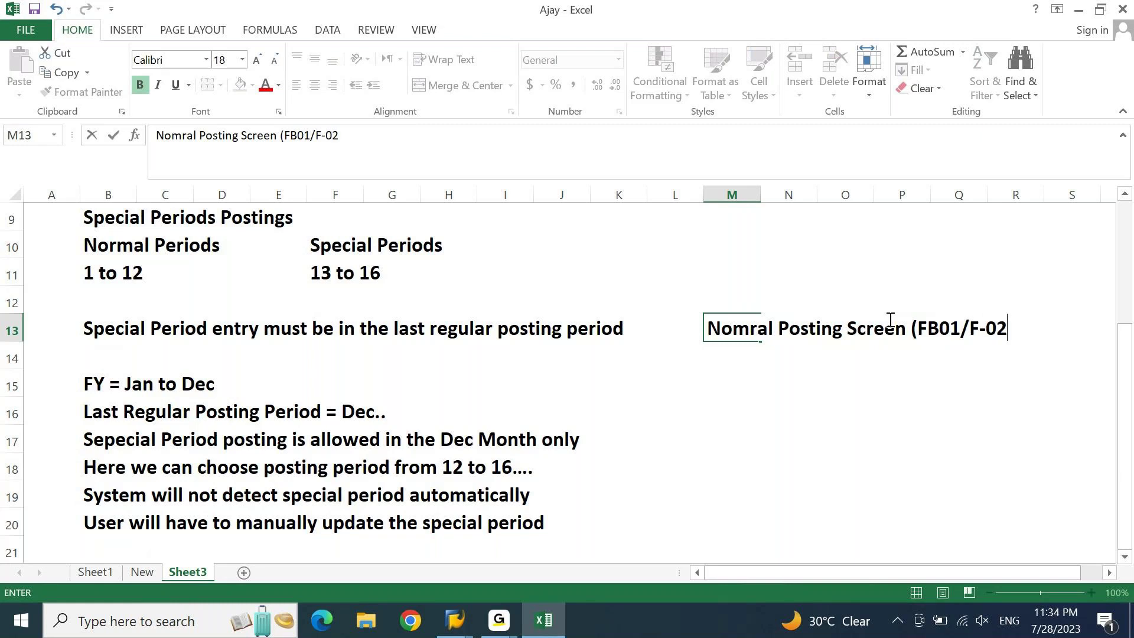
key(ctrl+Return)
Enter the note "Fast entry Screens (FB50/FB60/FB70)" in cell M17.
key(Down)
key(Down)
key(Down)
key(Down)
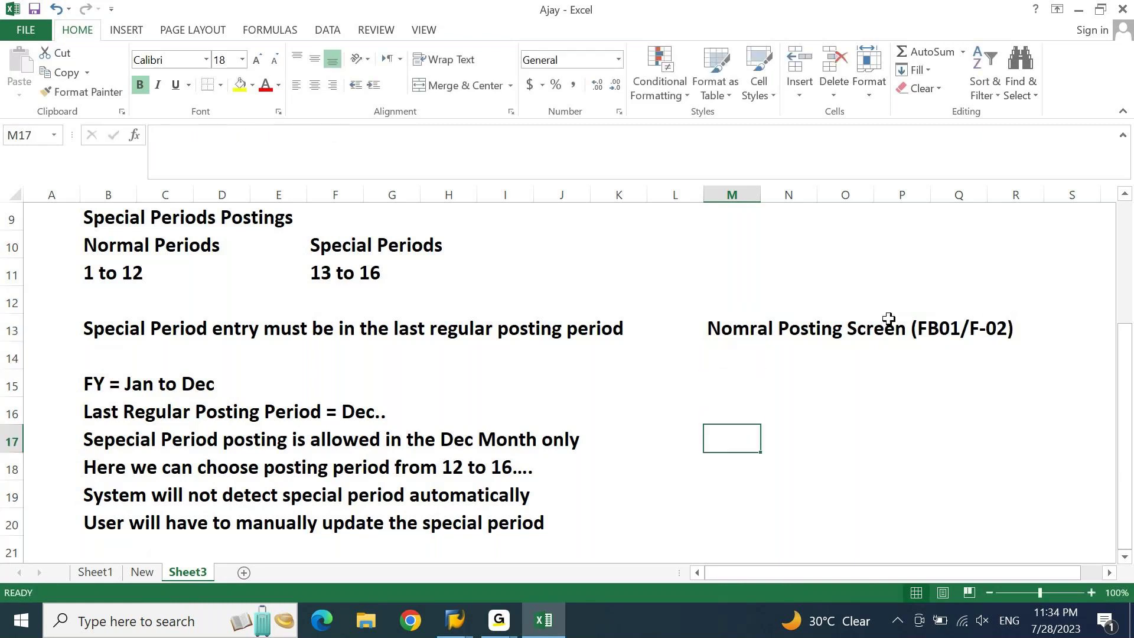
text(Fa)
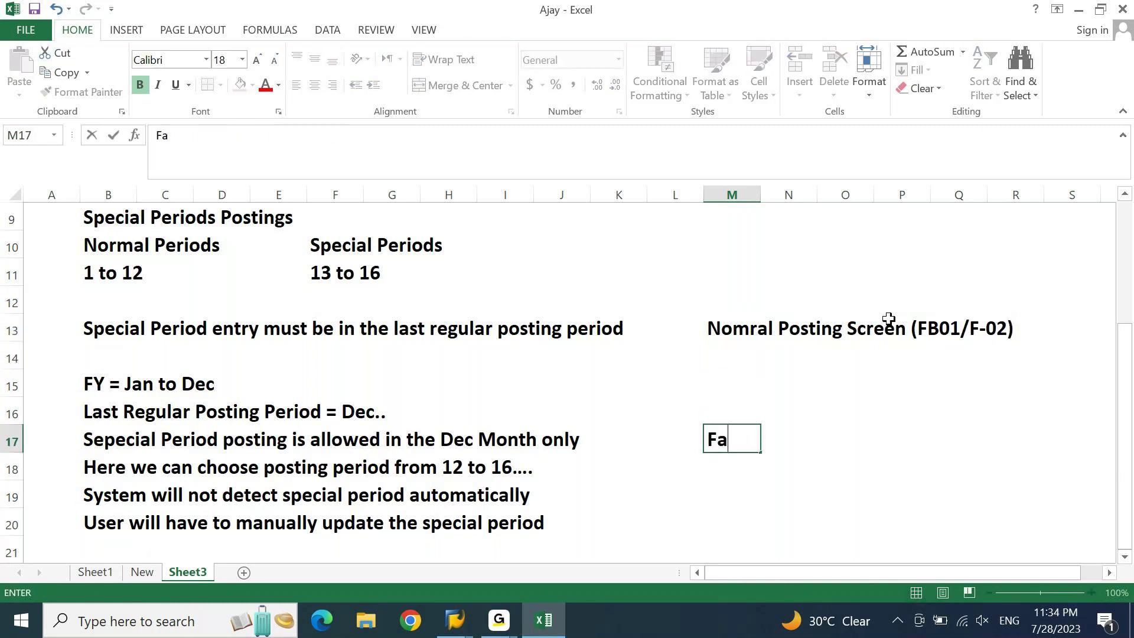
text(st entry )
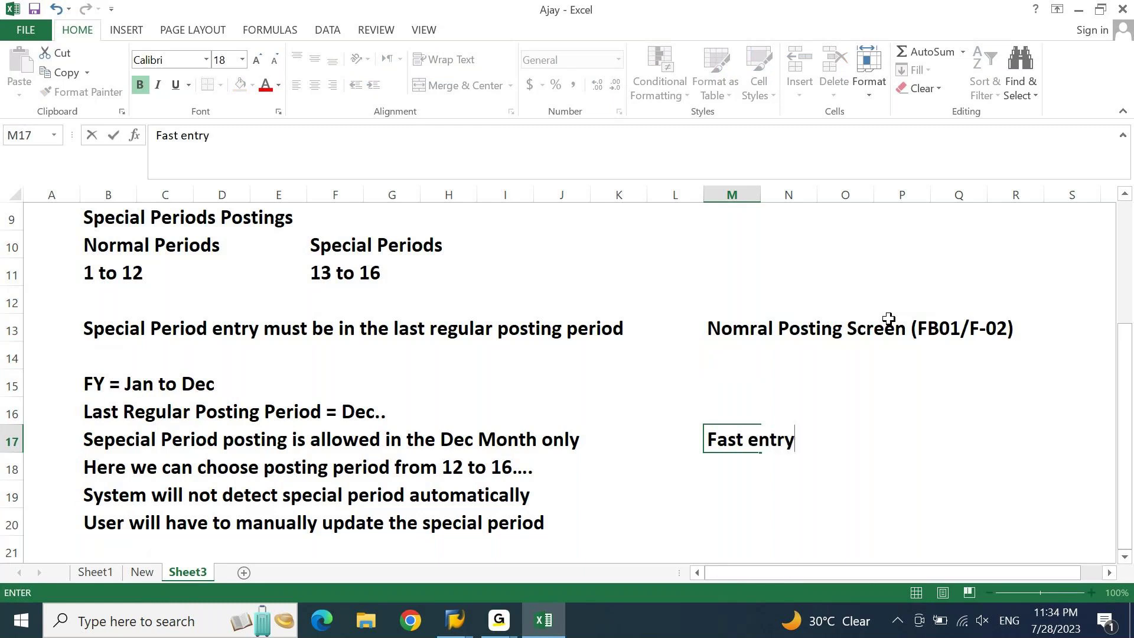
text(Screen)
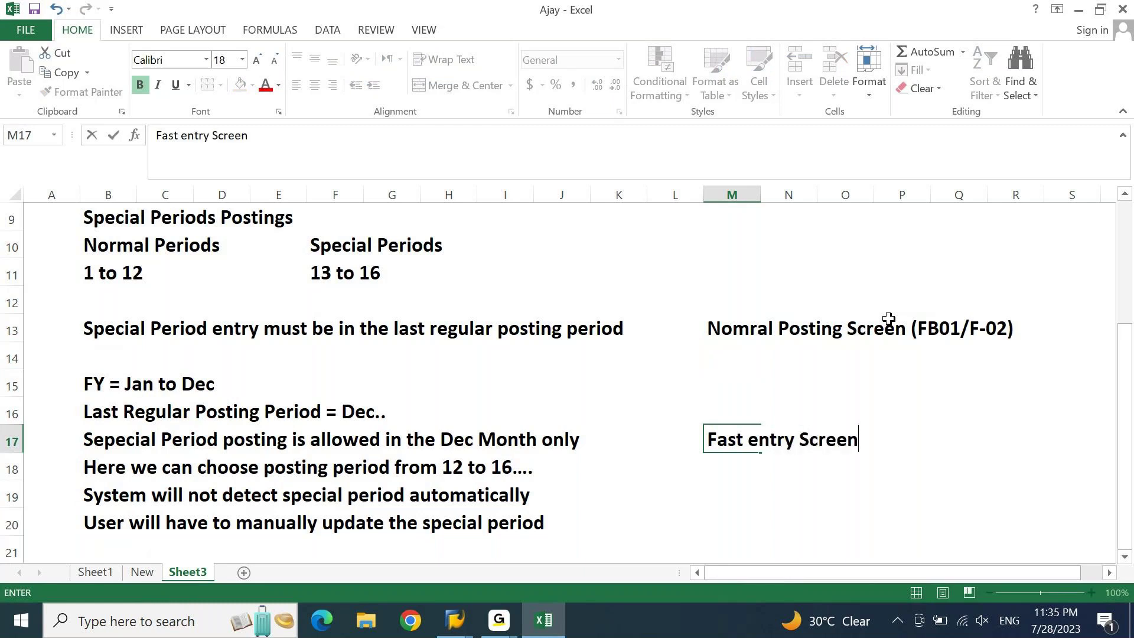
text(s (GB50)
key(BackSpace)
key(BackSpace)
key(BackSpace)
key(BackSpace)
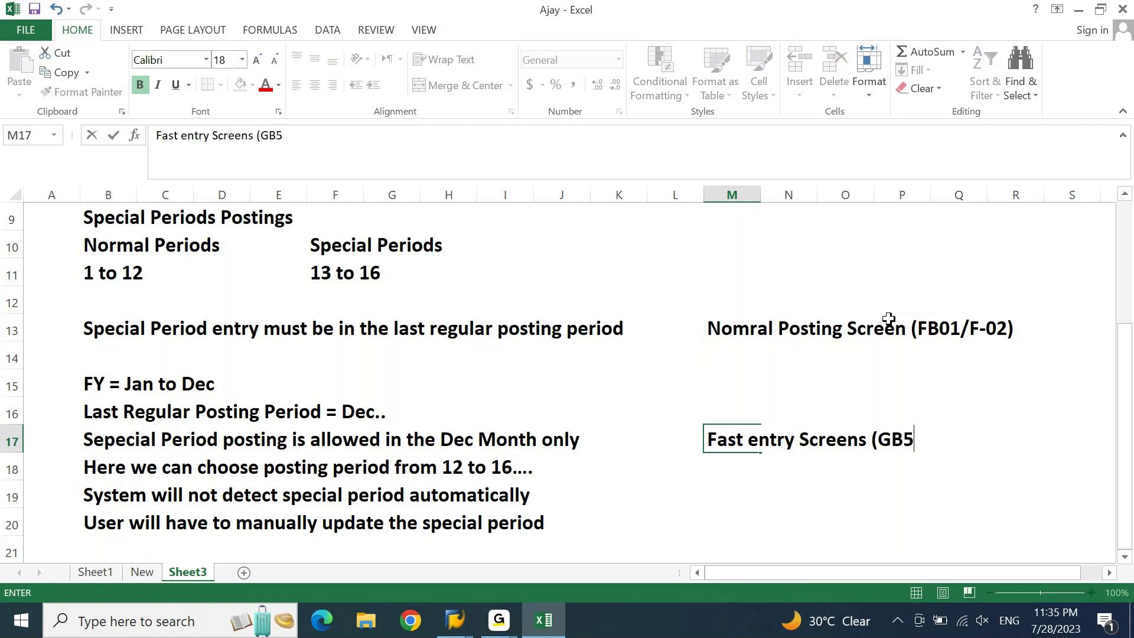
text(FB50/FB)
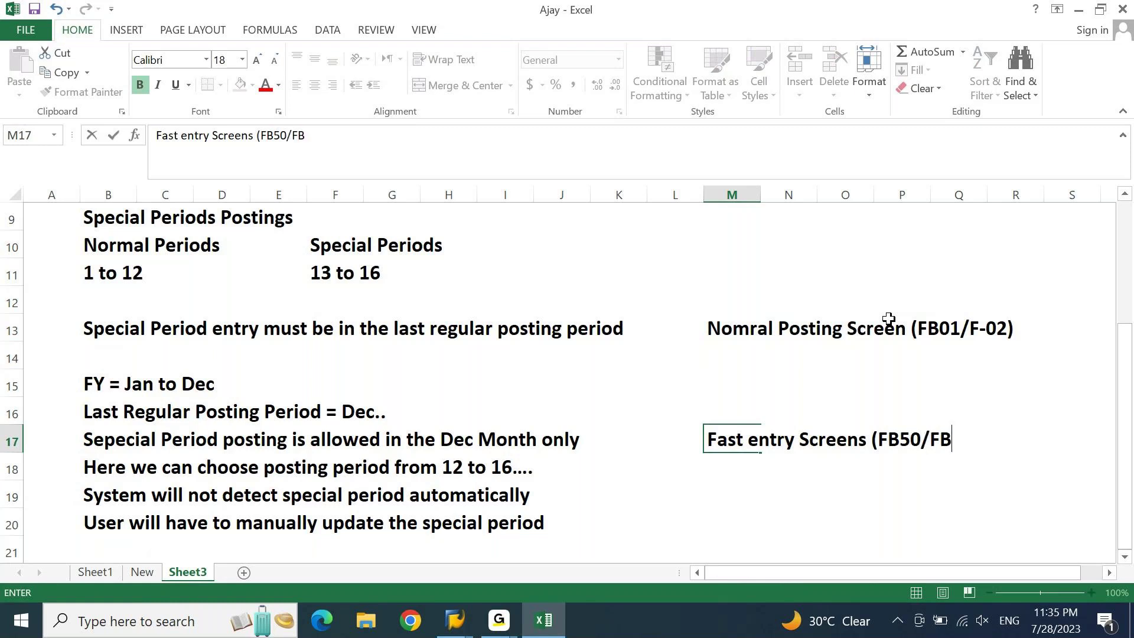
text(60/FB7)
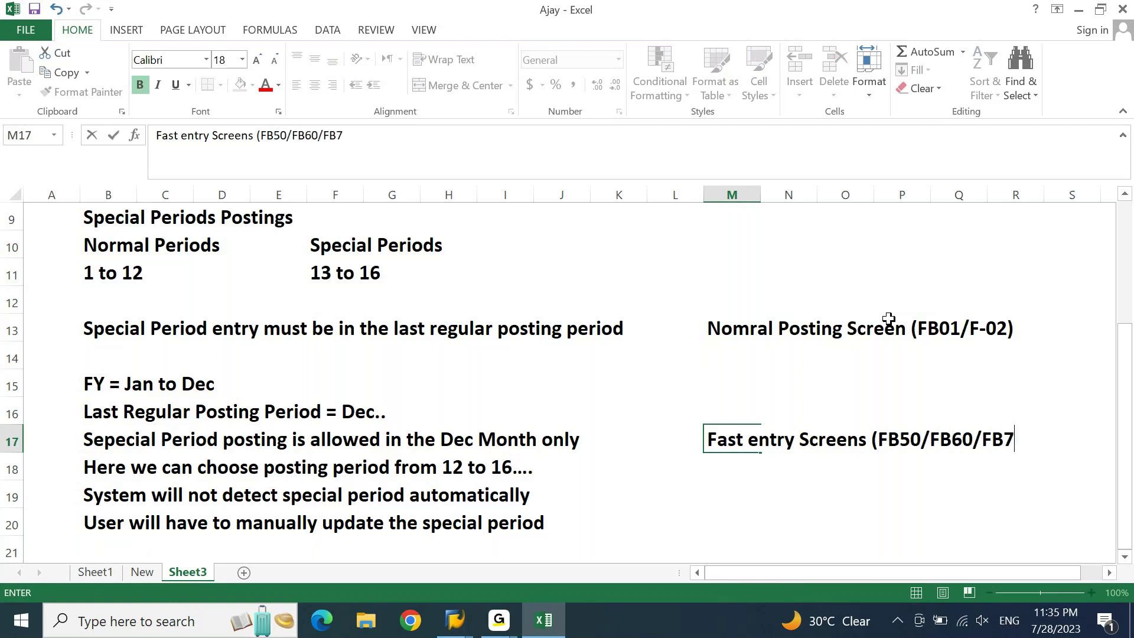
text(0))
key(Return)
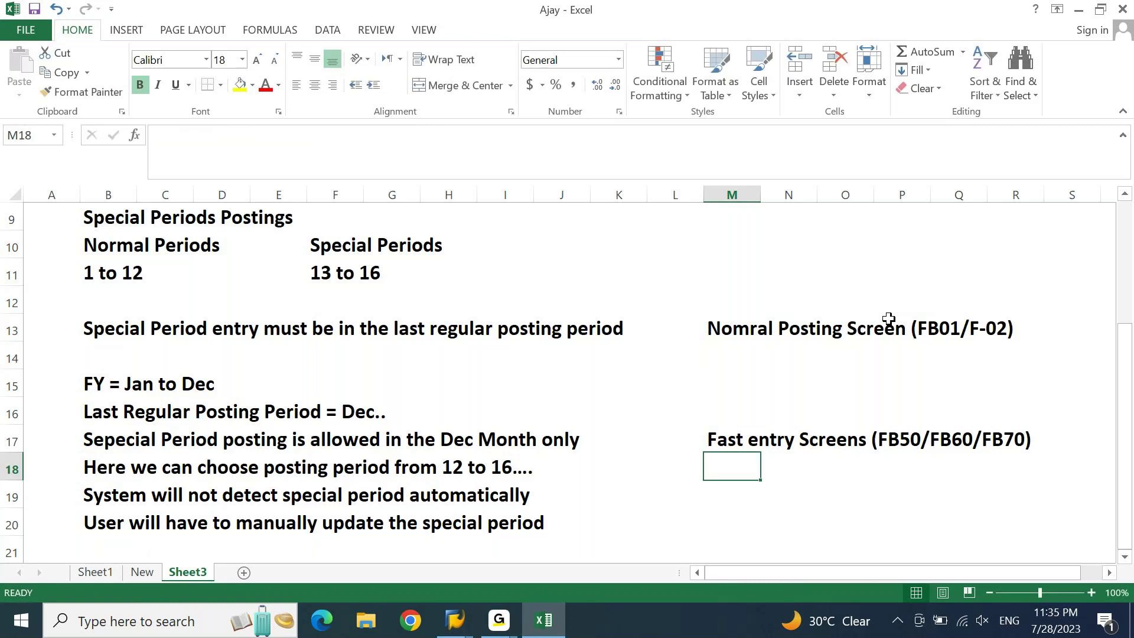
click(797, 353)
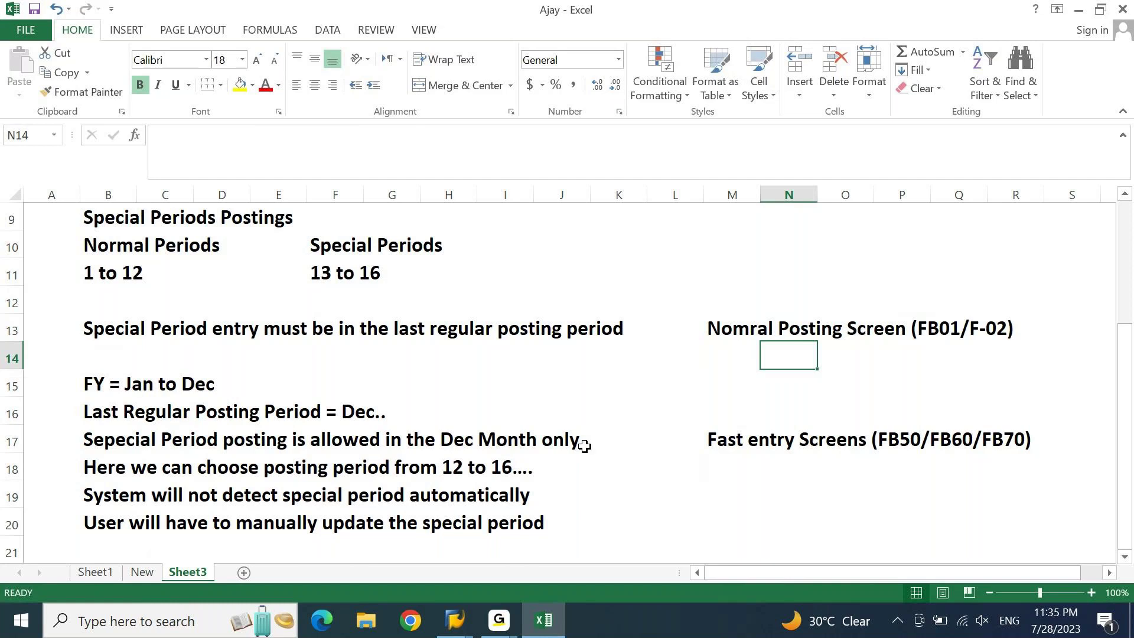
Switch to the SAP Easy Access window and start transaction F-02 for G/L account posting.
click(450, 632)
click(437, 546)
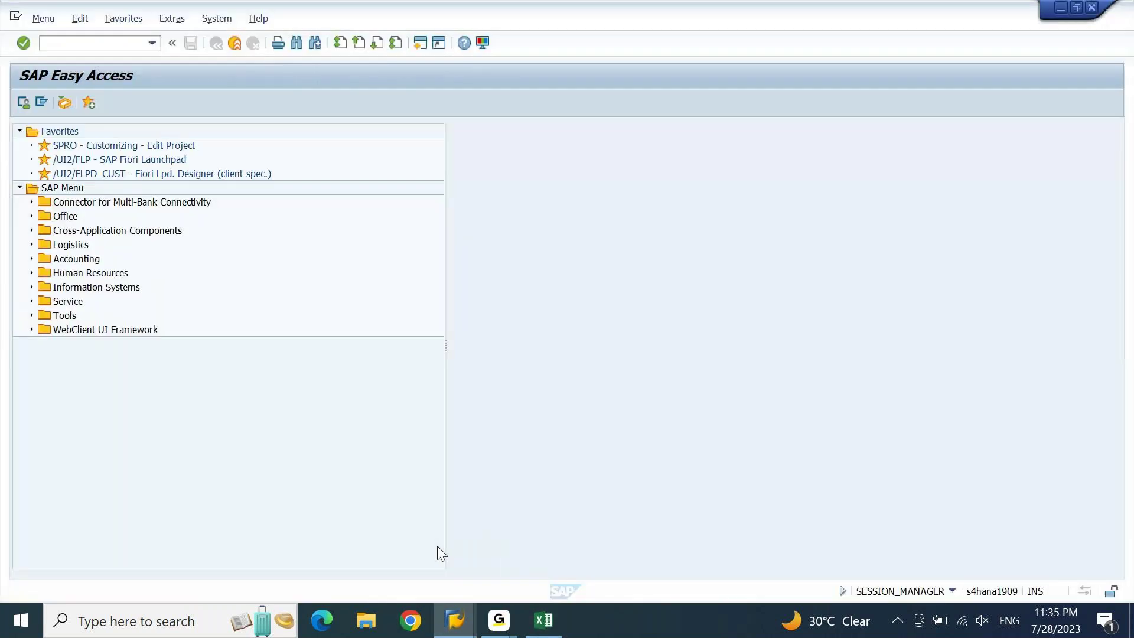
click(91, 43)
text(f-02)
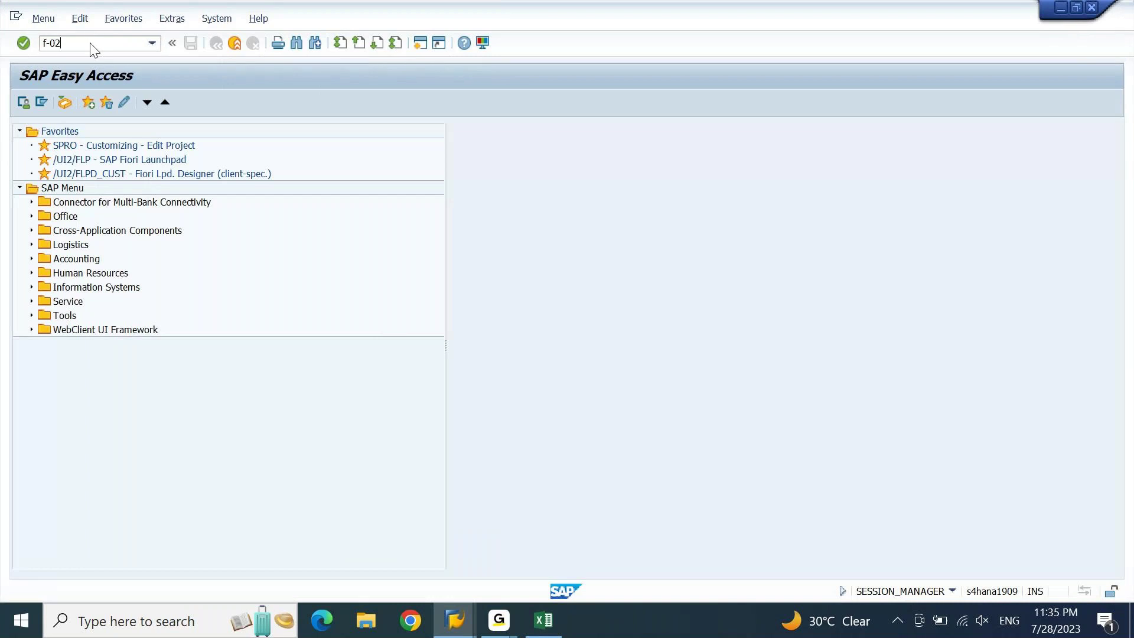
key(Return)
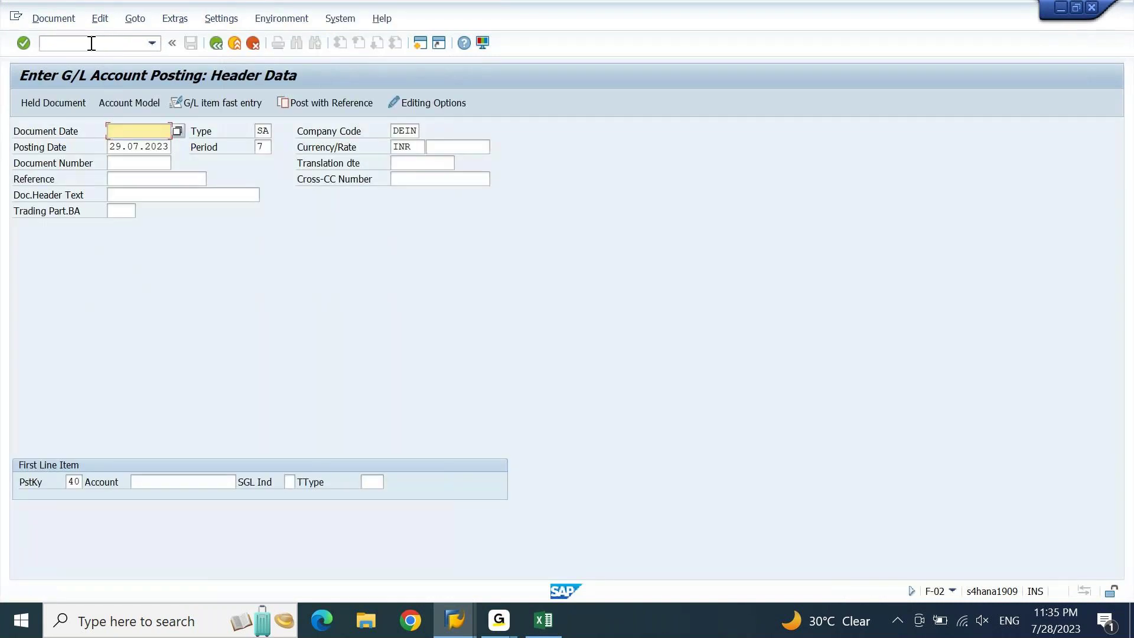
Set the document date to 24.07.2023 from the previously used dates.
key(Down)
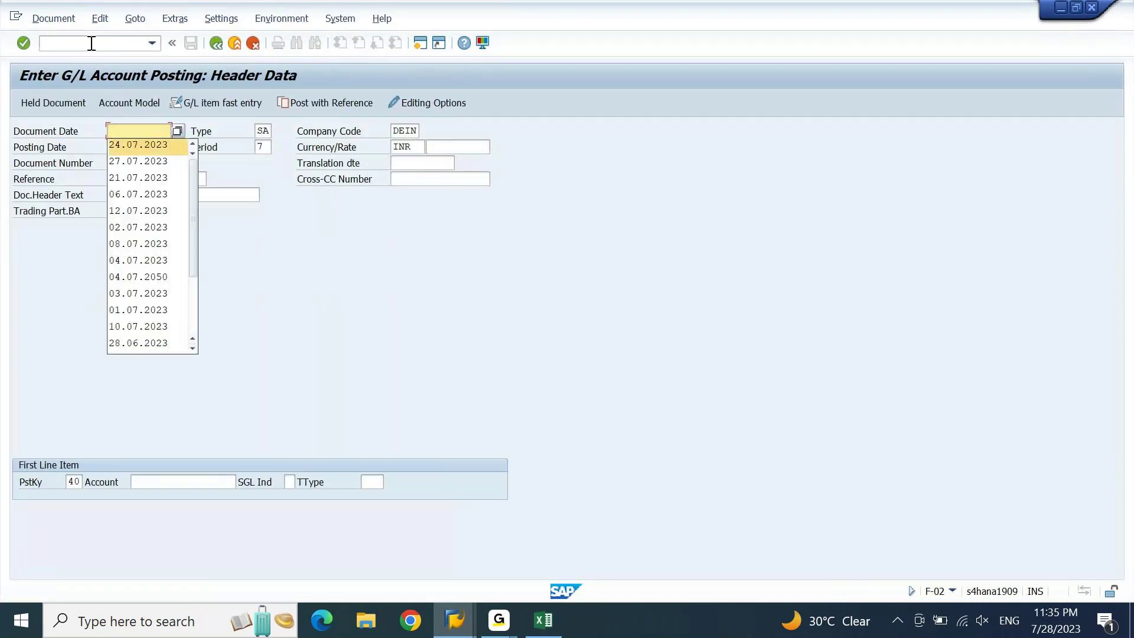
key(Return)
key(Tab)
key(Tab)
key(Tab)
key(Tab)
Set the posting date to 101223 and the posting period to 13 in the document header.
key(shift+Tab)
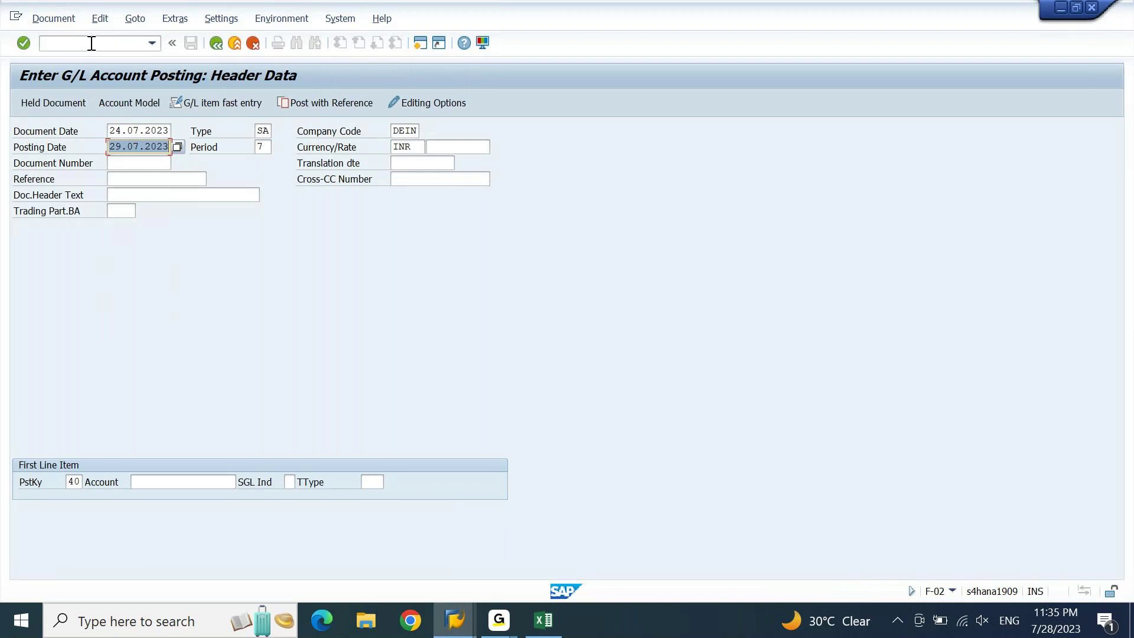
text(10)
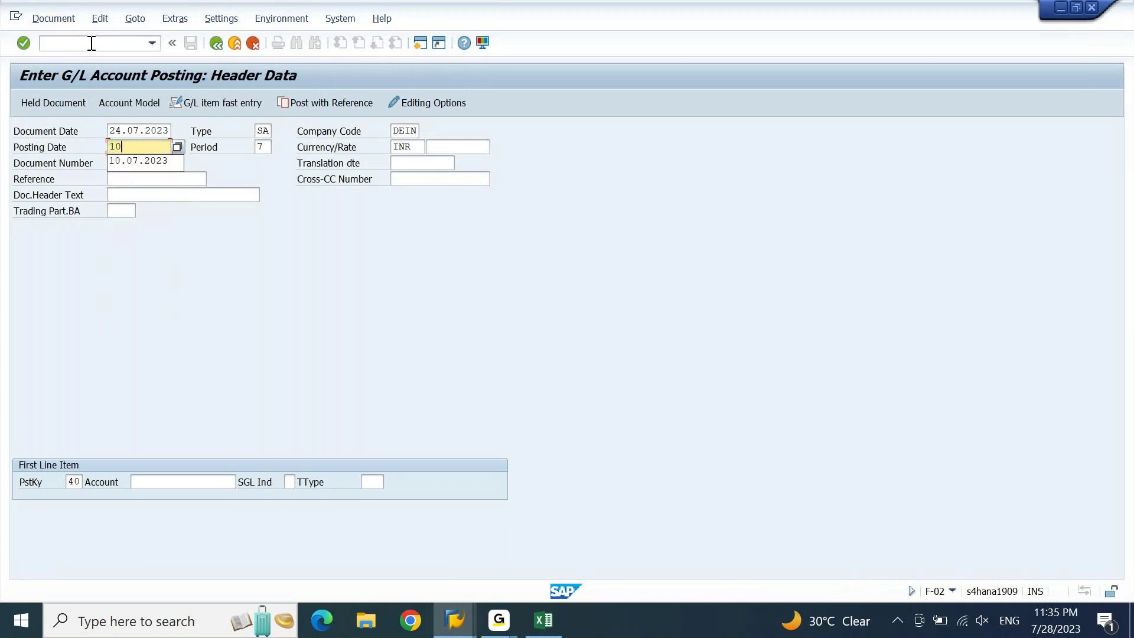
text(1223)
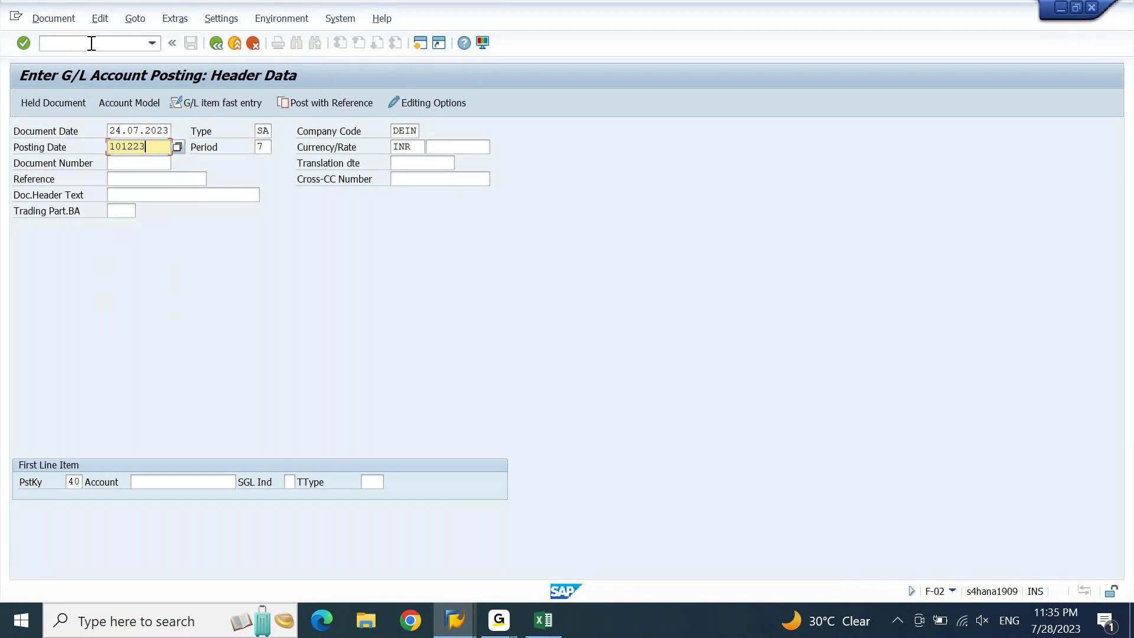
key(Tab)
key(Tab)
text(13)
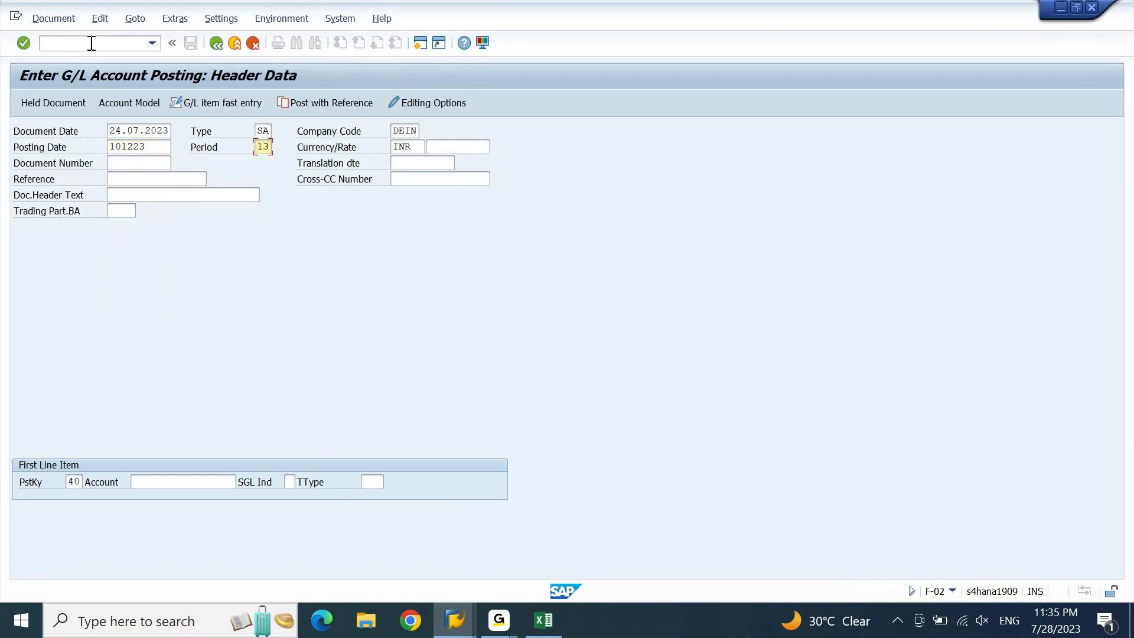
Submit the document header and open posting period variant DEIN with transaction OB52 in a separate session.
key(Return)
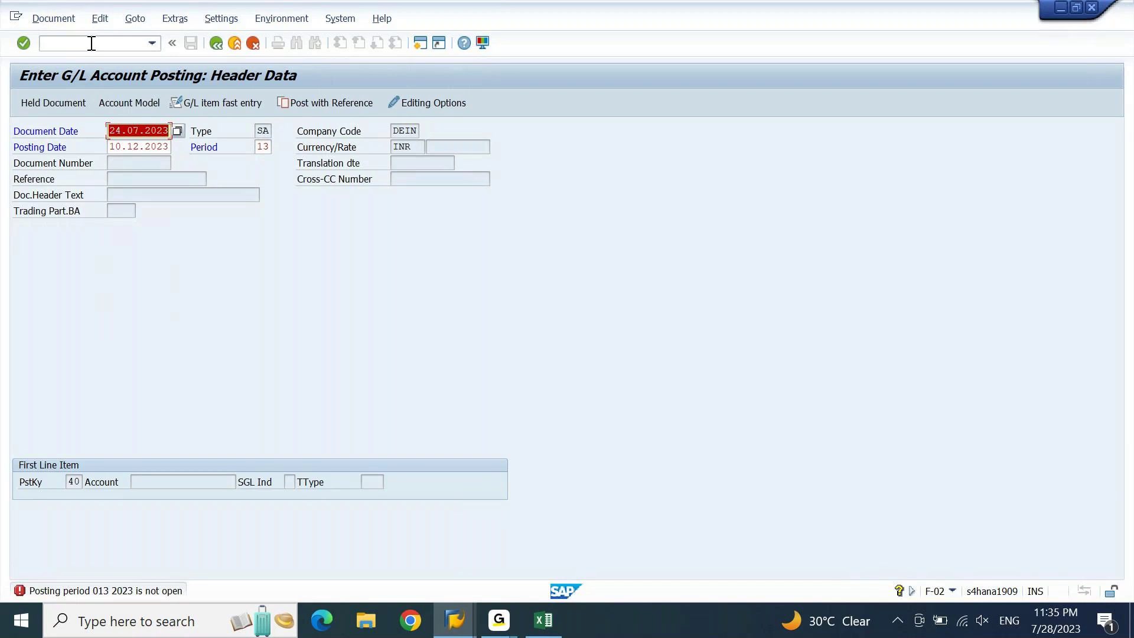
click(91, 43)
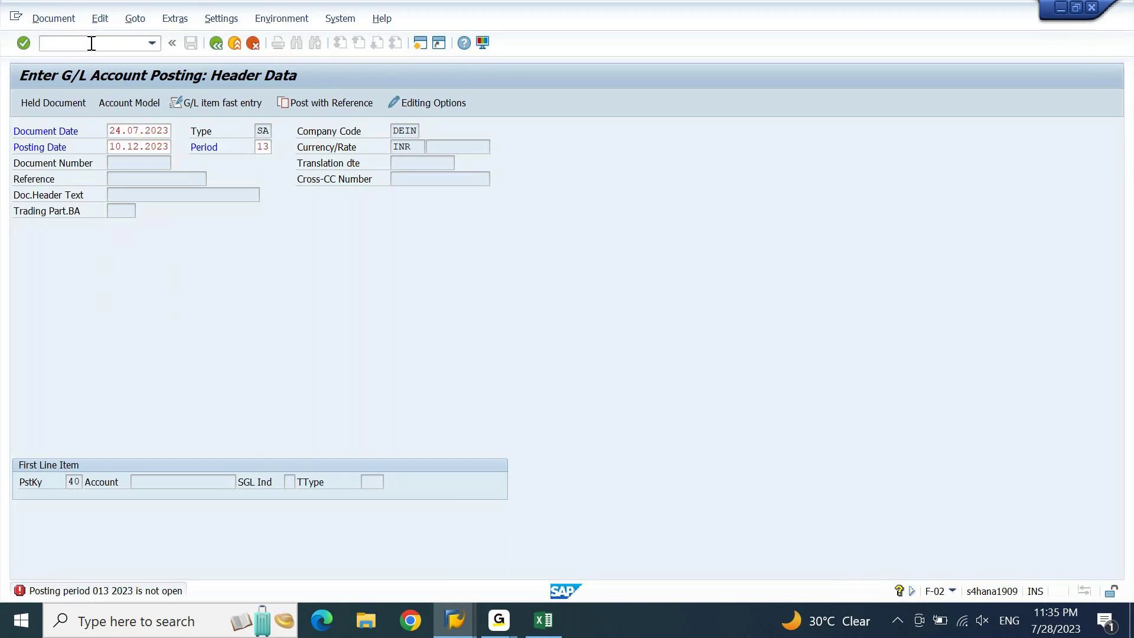
text(/n)
key(Return)
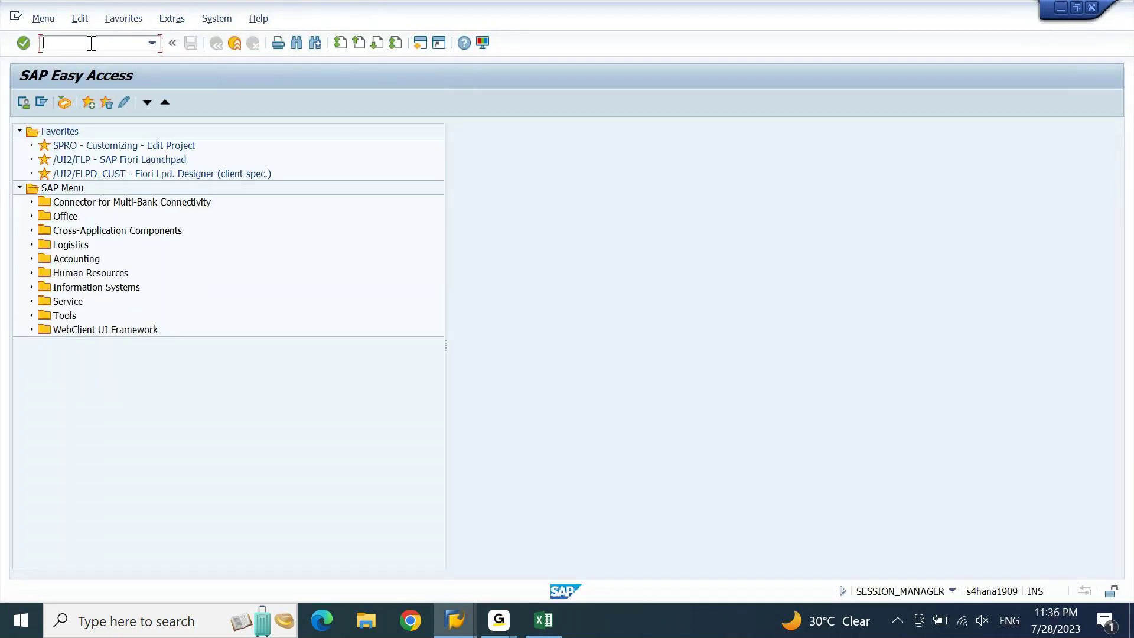
text(ob52)
key(Return)
text(dein)
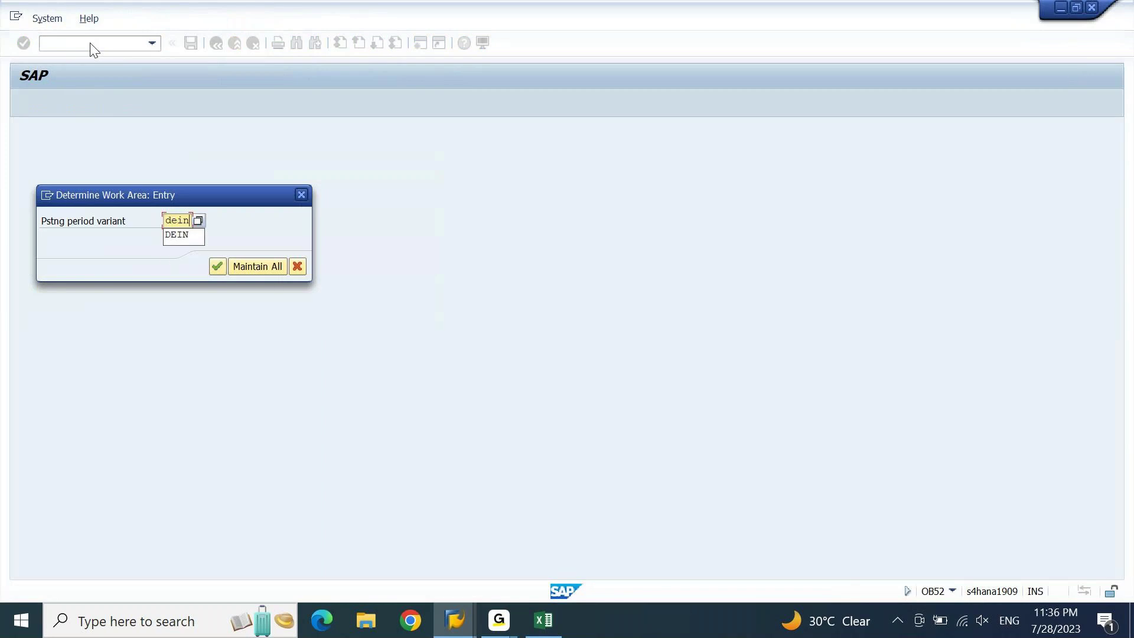
key(Return)
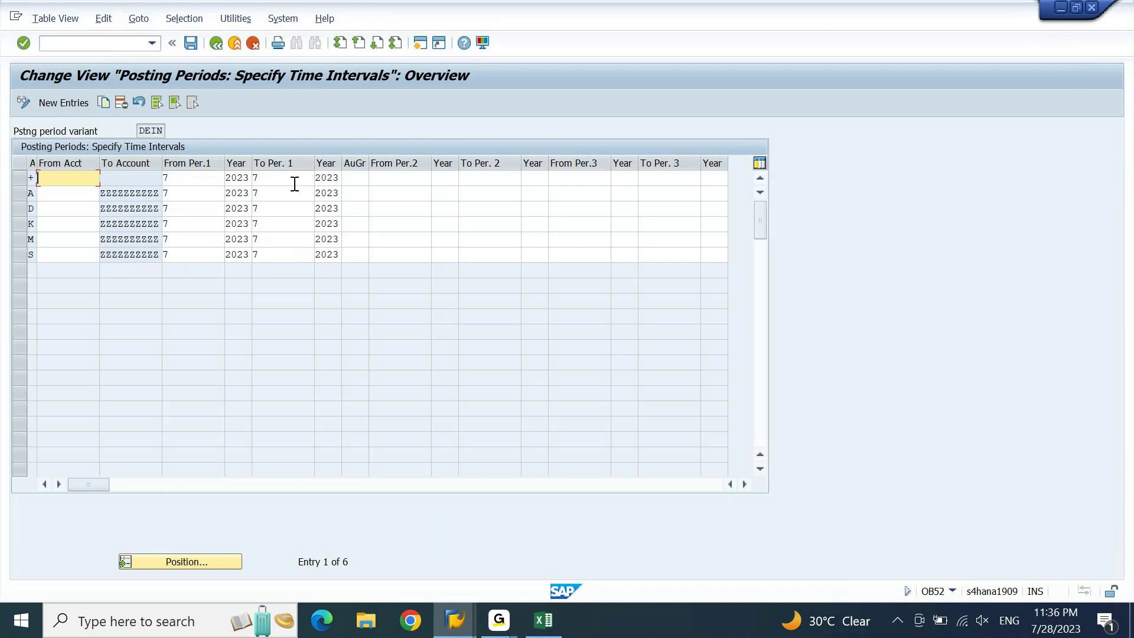
Set the second period interval of the + row from period 13, year 2023 to period 13, year 2023.
click(401, 178)
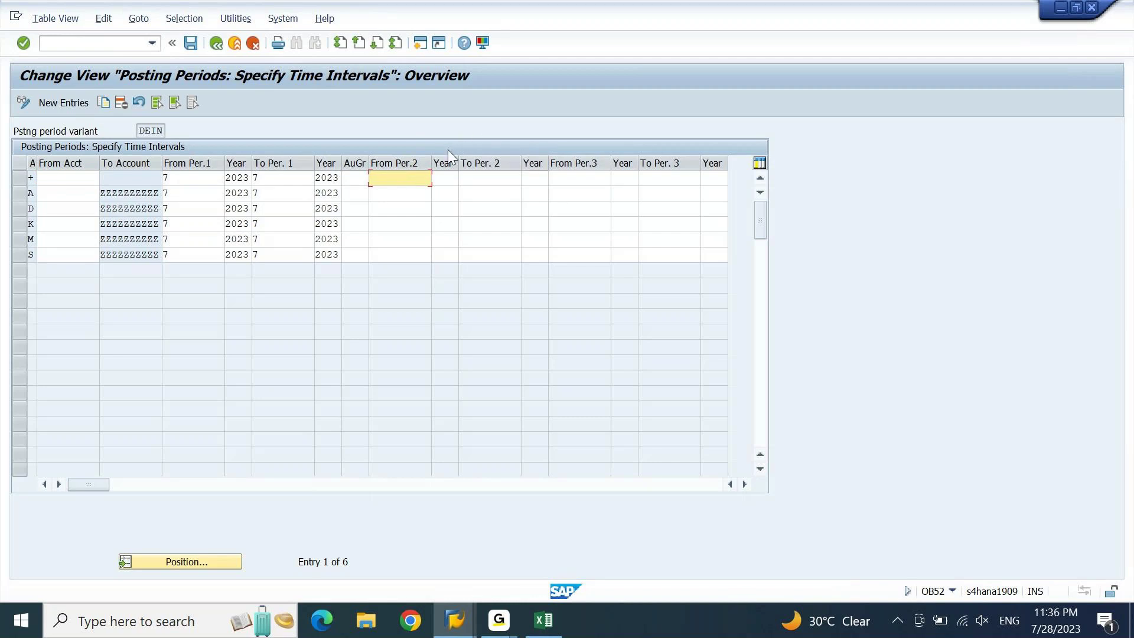
text(13)
key(Tab)
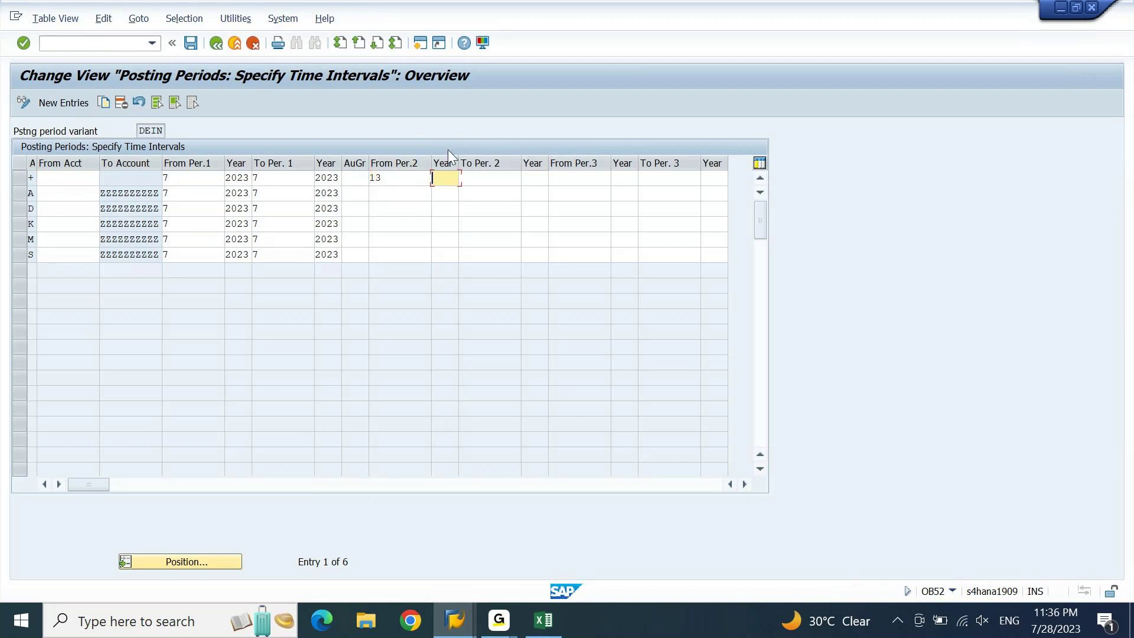
text(2023)
key(Tab)
text(13)
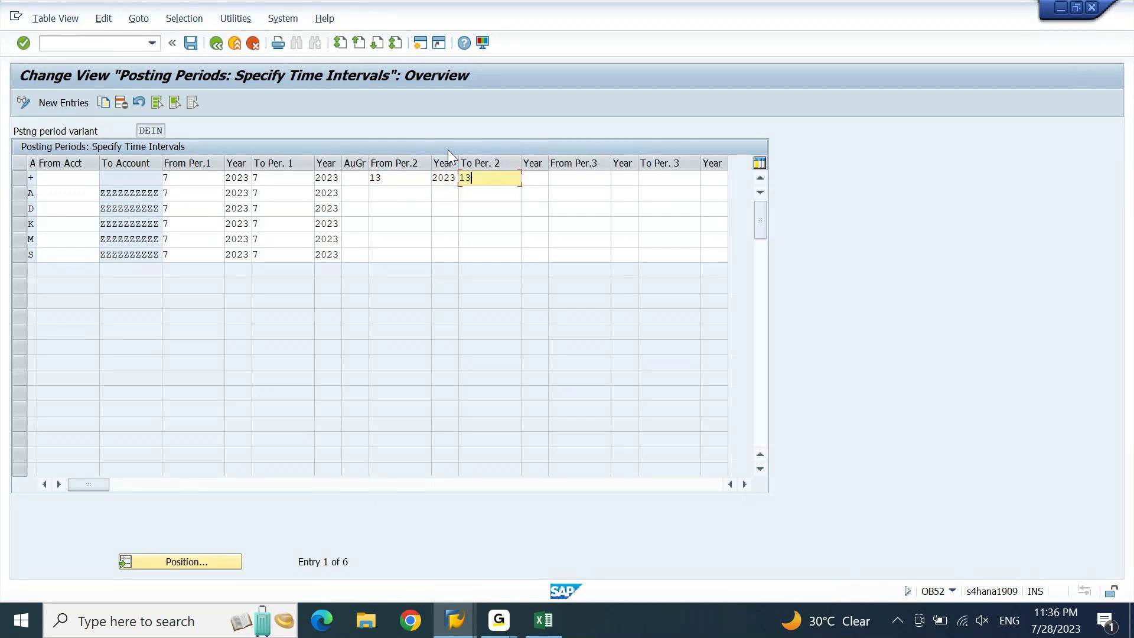
key(Tab)
text(2023)
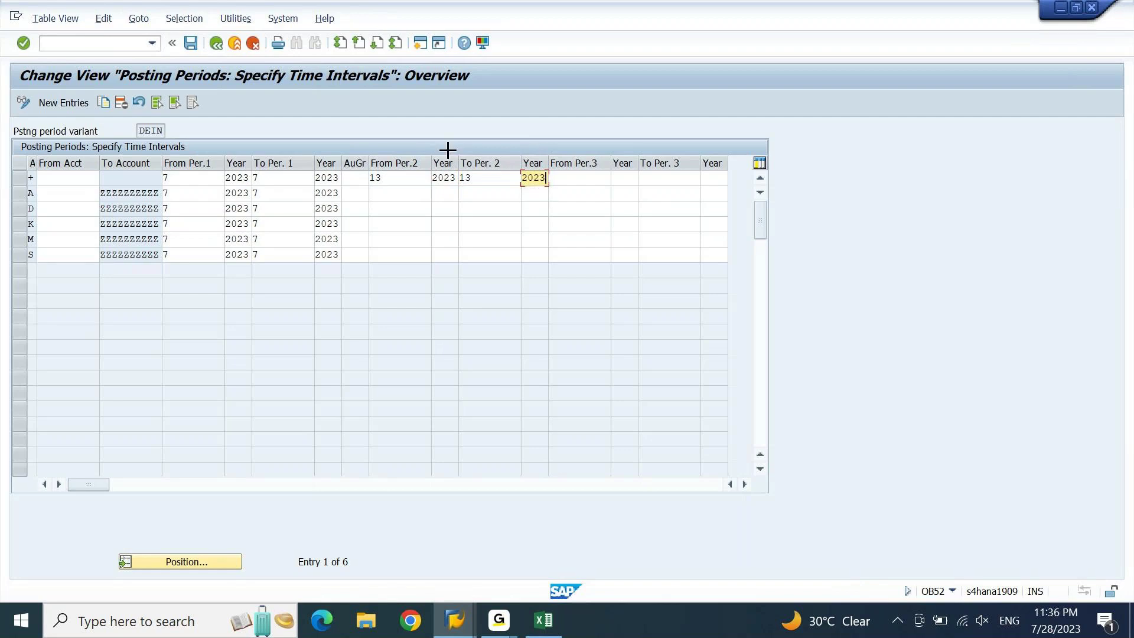
Copy the + row's second period interval to account types A, D, K, M and S, and save under the proposed customizing request.
drag(370, 173, 531, 176)
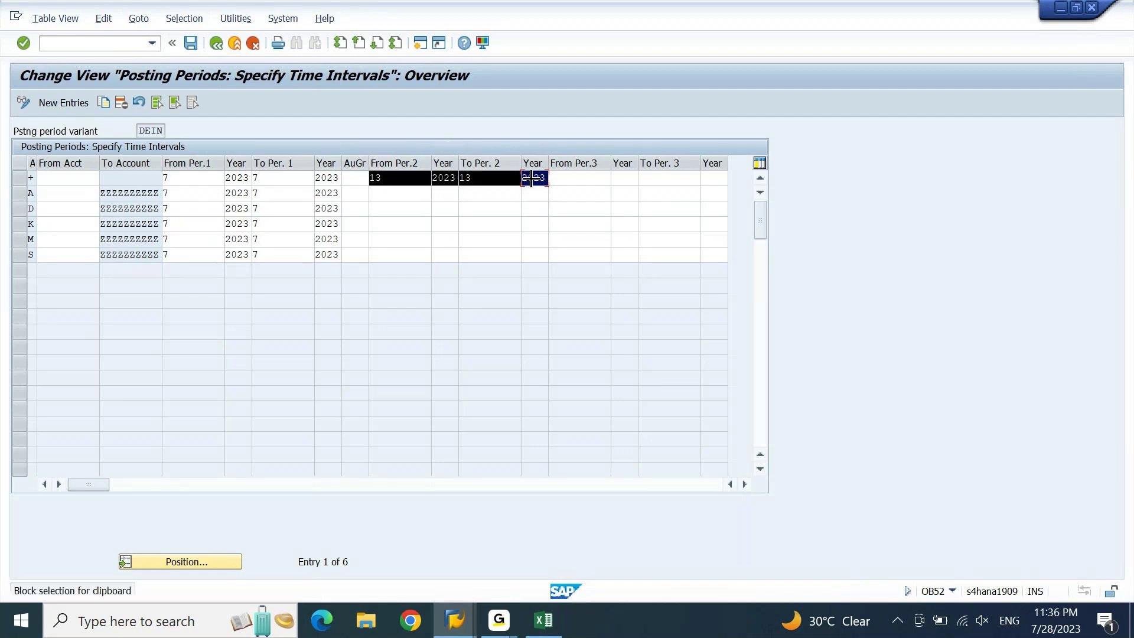
key(ctrl+c)
click(404, 193)
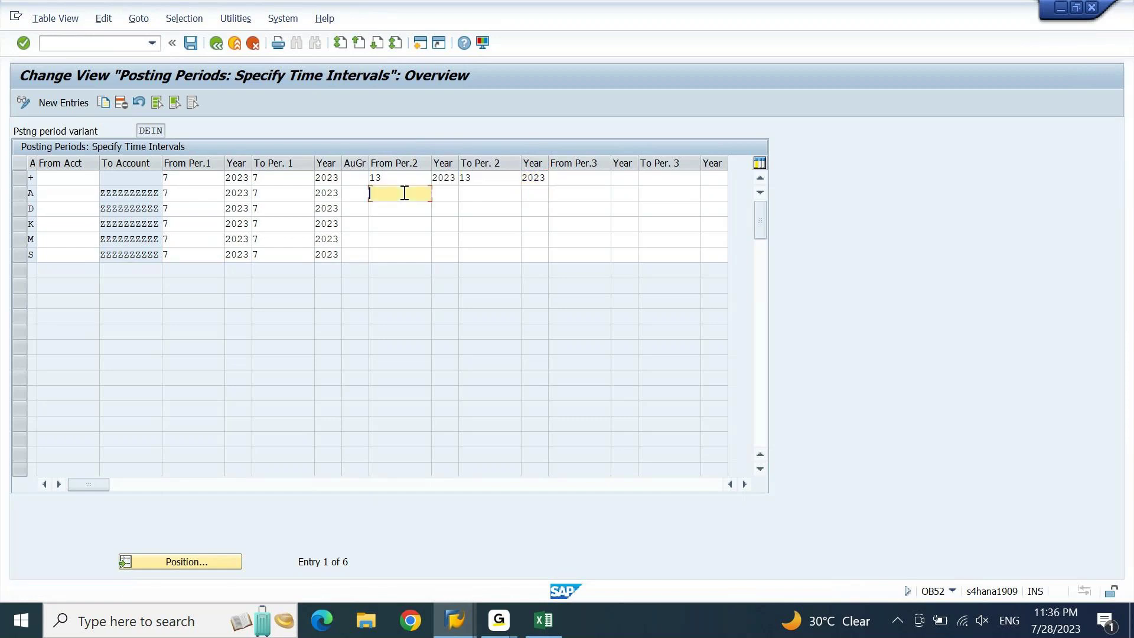
key(ctrl+v)
key(Down)
key(ctrl+v)
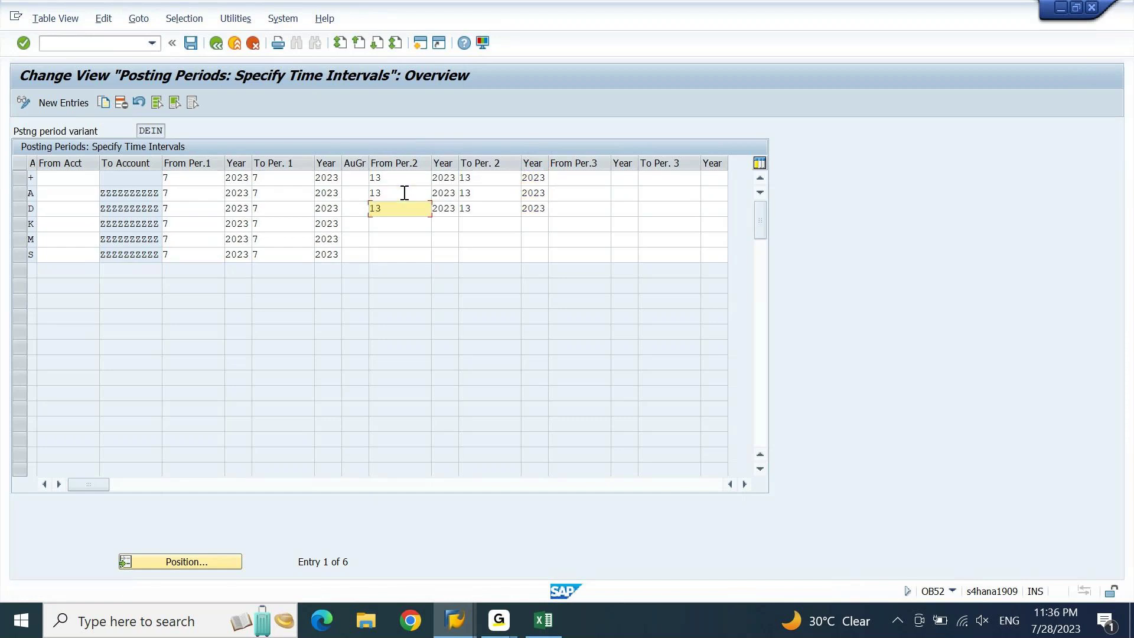
key(Down)
key(ctrl+v)
key(Down)
key(ctrl+v)
key(Down)
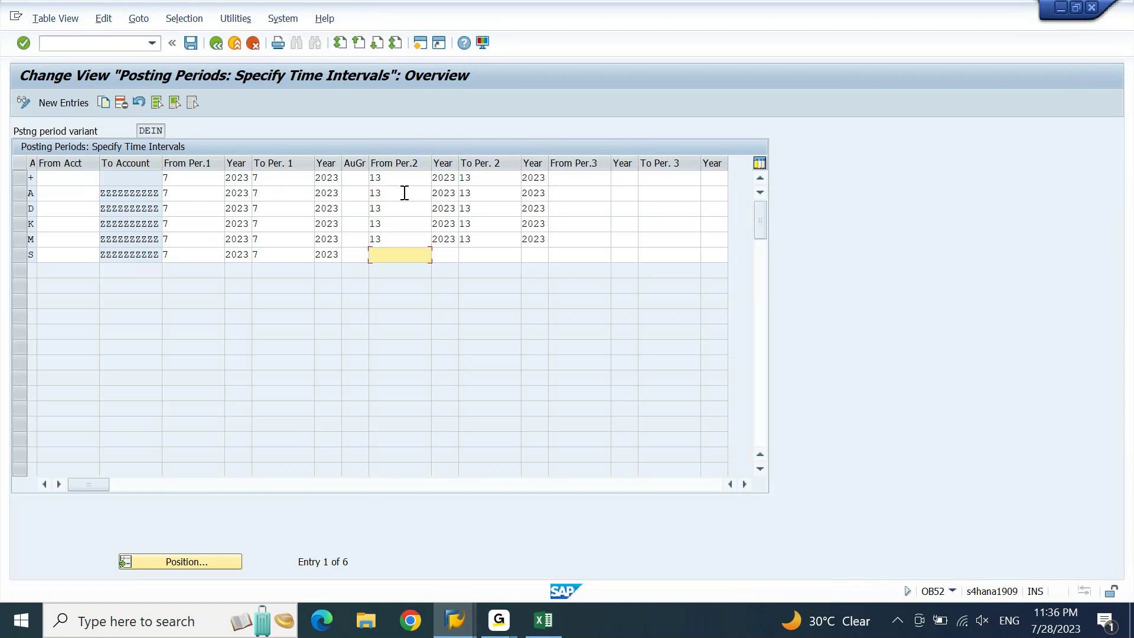
key(ctrl+v)
key(ctrl+s)
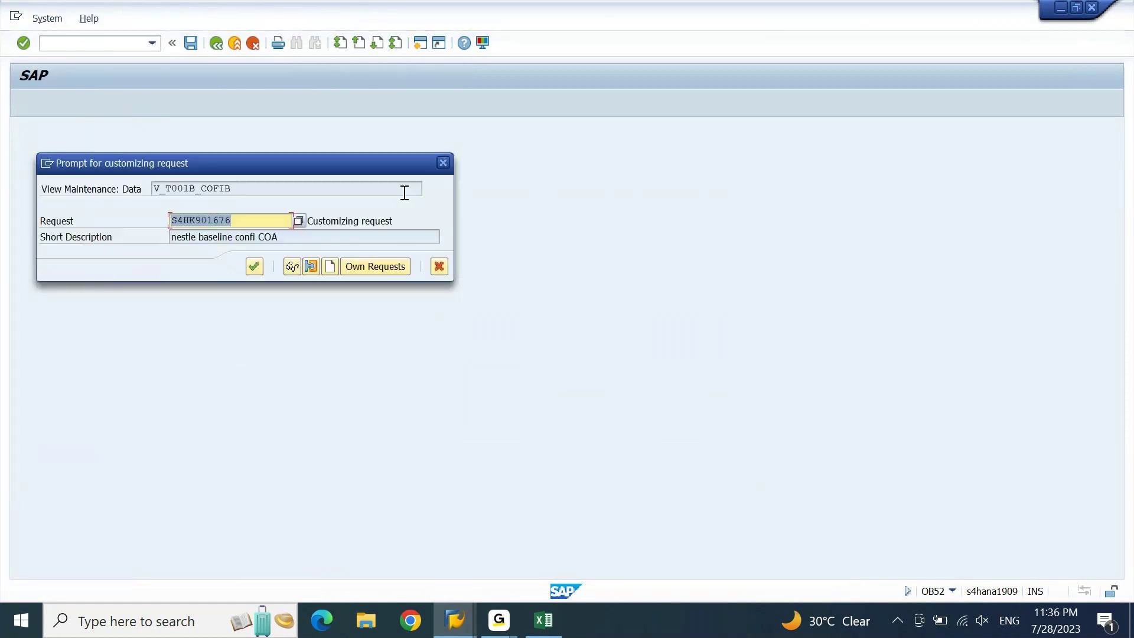
key(Return)
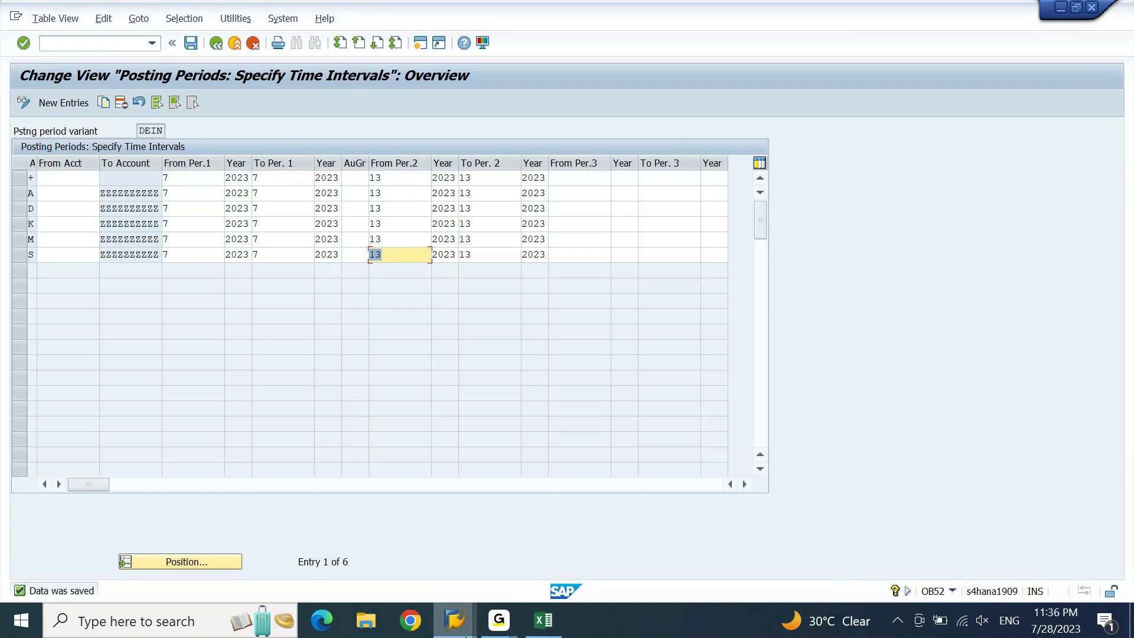
Switch back to the F-02 G/L account posting session and resubmit the document header.
click(466, 614)
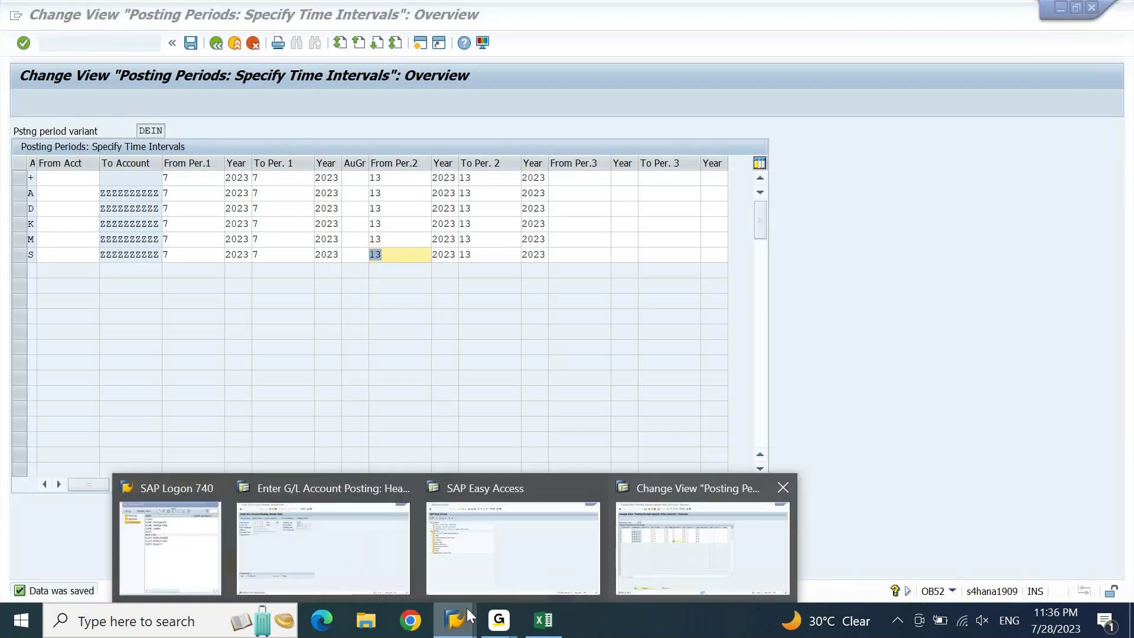
click(318, 532)
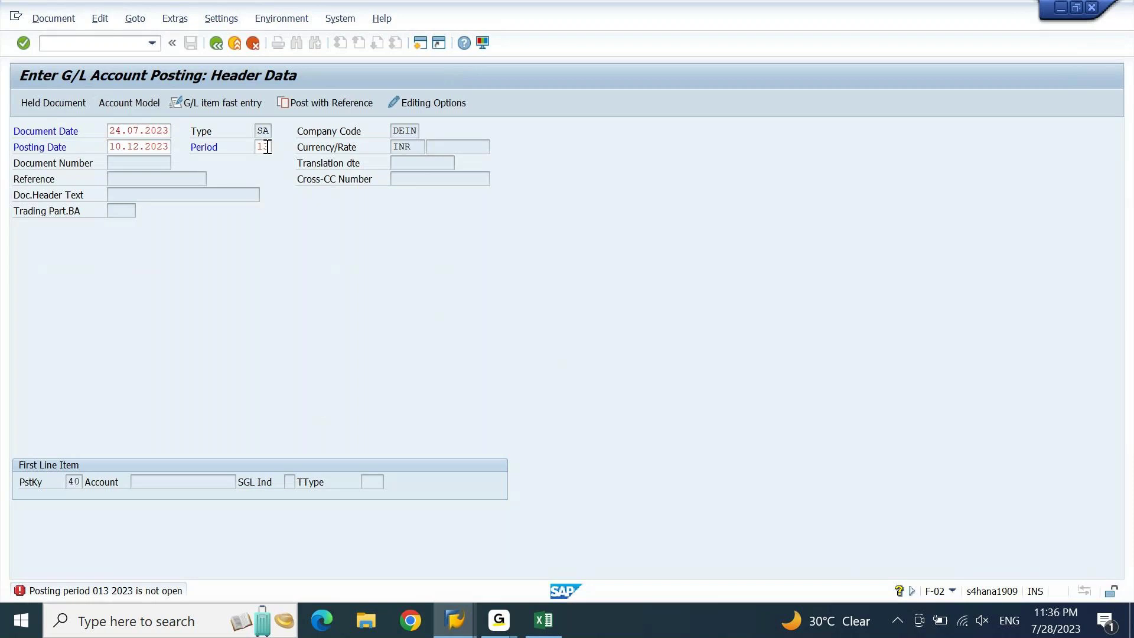
key(Return)
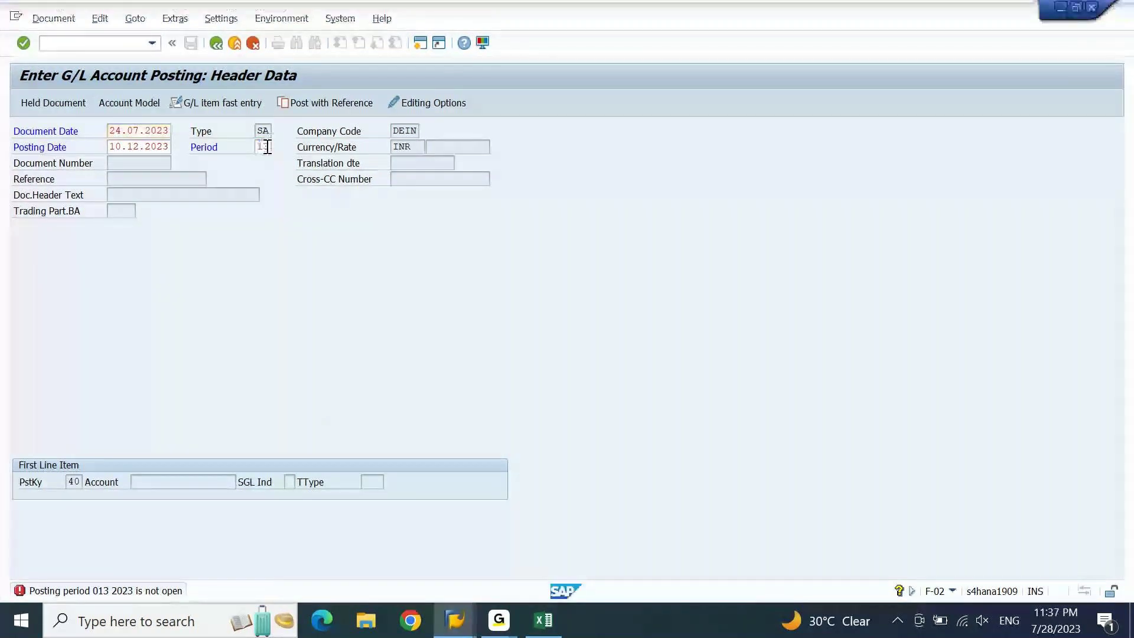
key(Return)
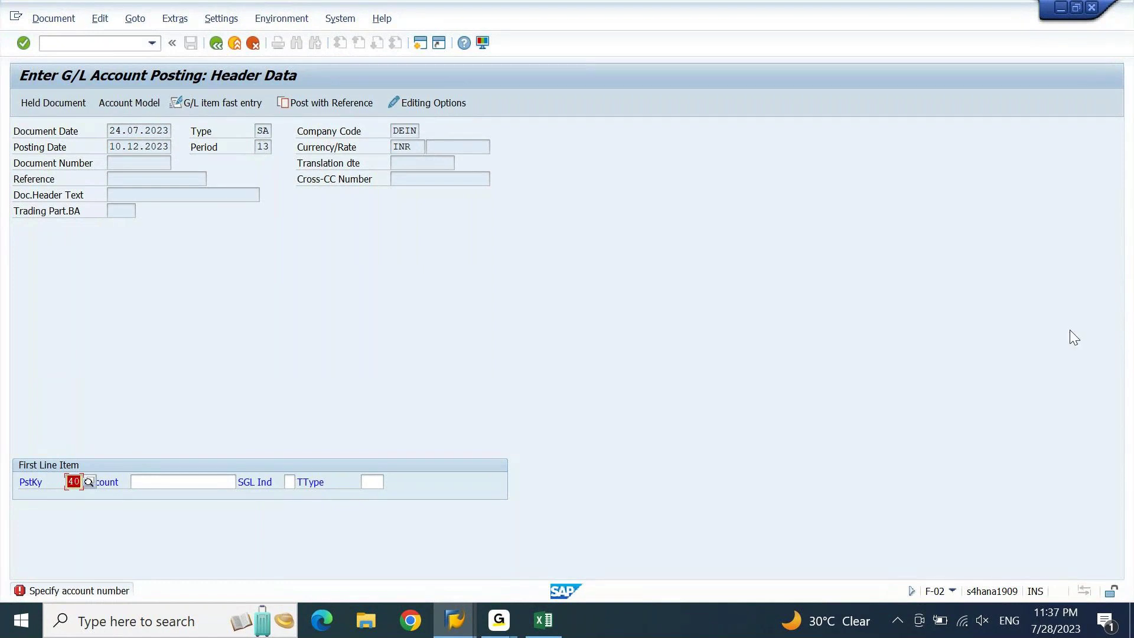
Pick G/L account 46100000 from the previously used accounts for the first line item with posting key 40.
key(Tab)
key(Down)
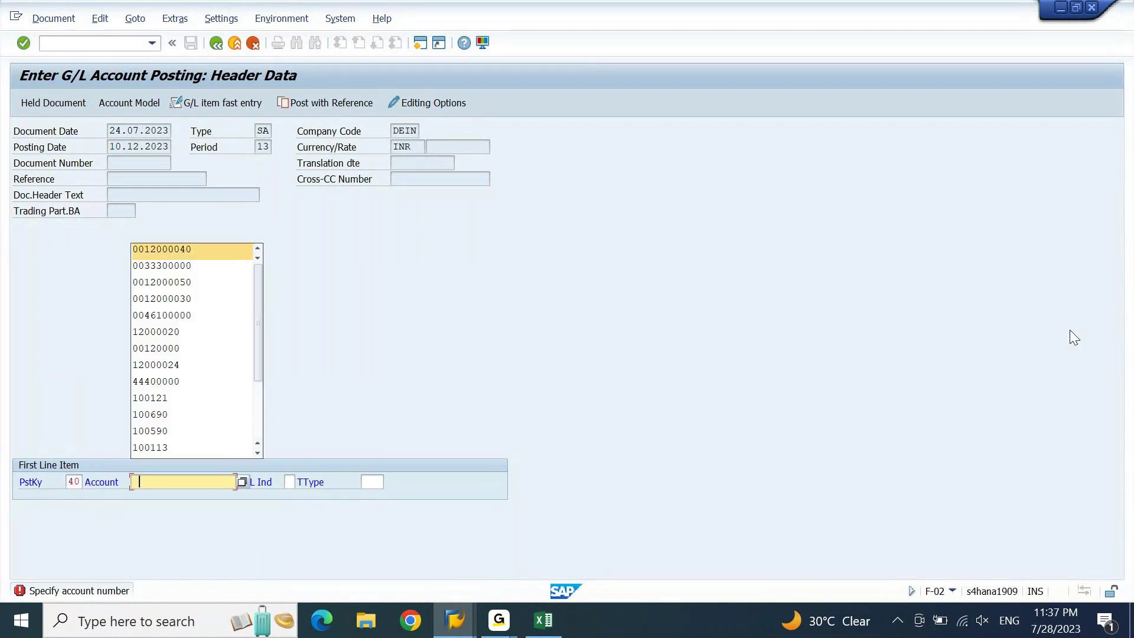
key(Down)
key(Down)
key(Down)
key(Down)
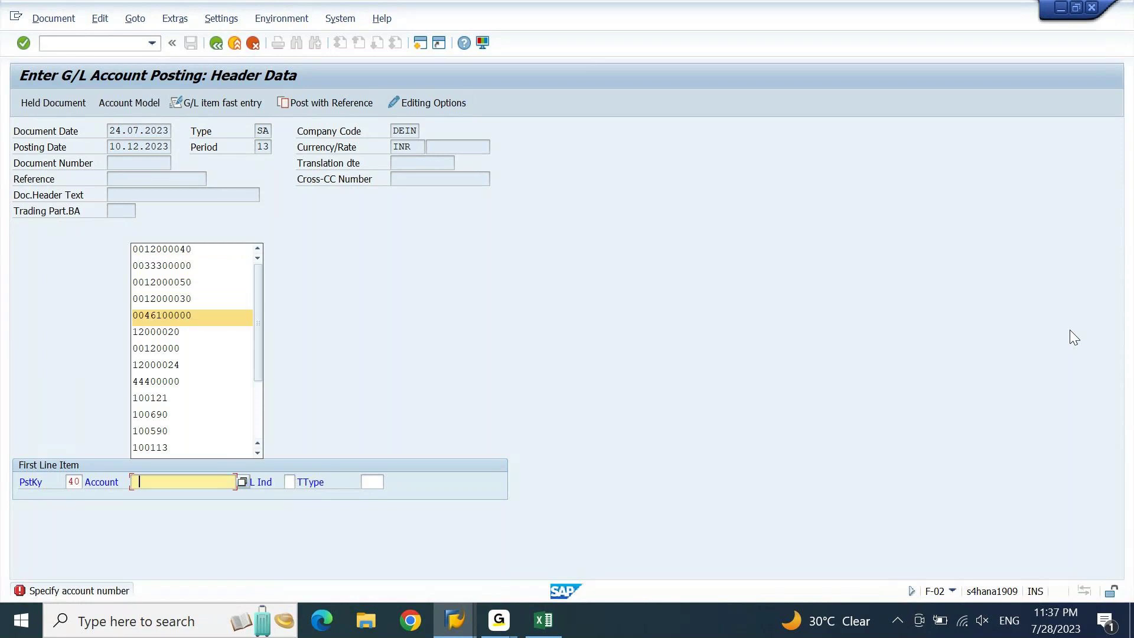
key(Return)
key(Return)
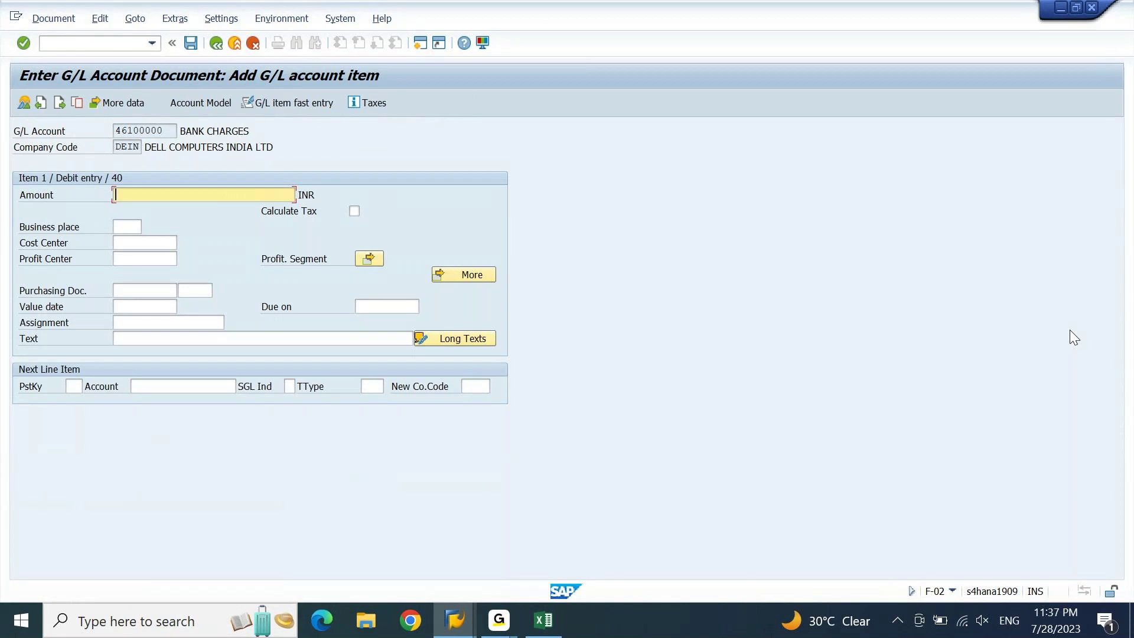
Fill in the debit item with amount 1000, cost center dein011001 and text "spl".
text(1000)
key(Tab)
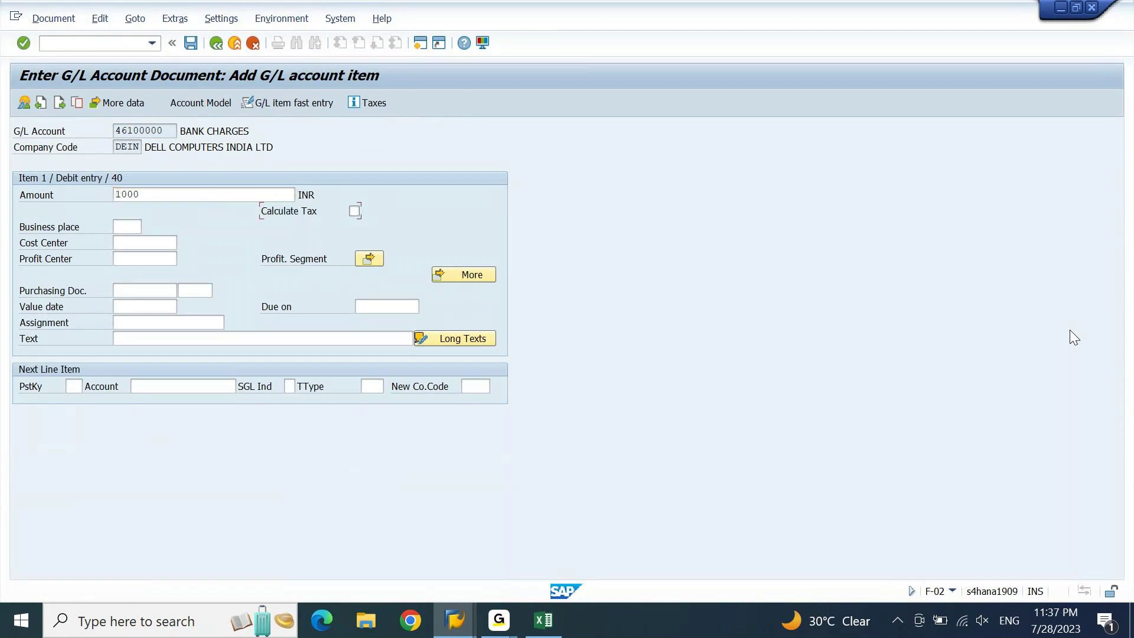
key(Tab)
key(Tab)
key(Down)
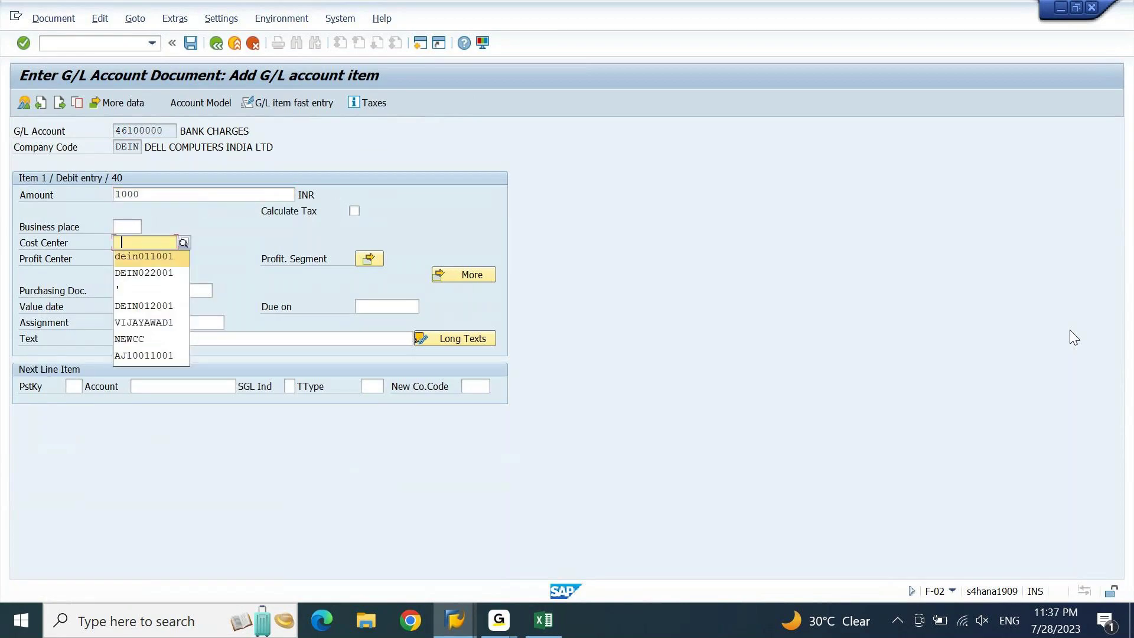
key(Tab)
key(Tab)
key(Tab)
key(Tab)
key(Tab)
key(Tab)
key(Tab)
text(s)
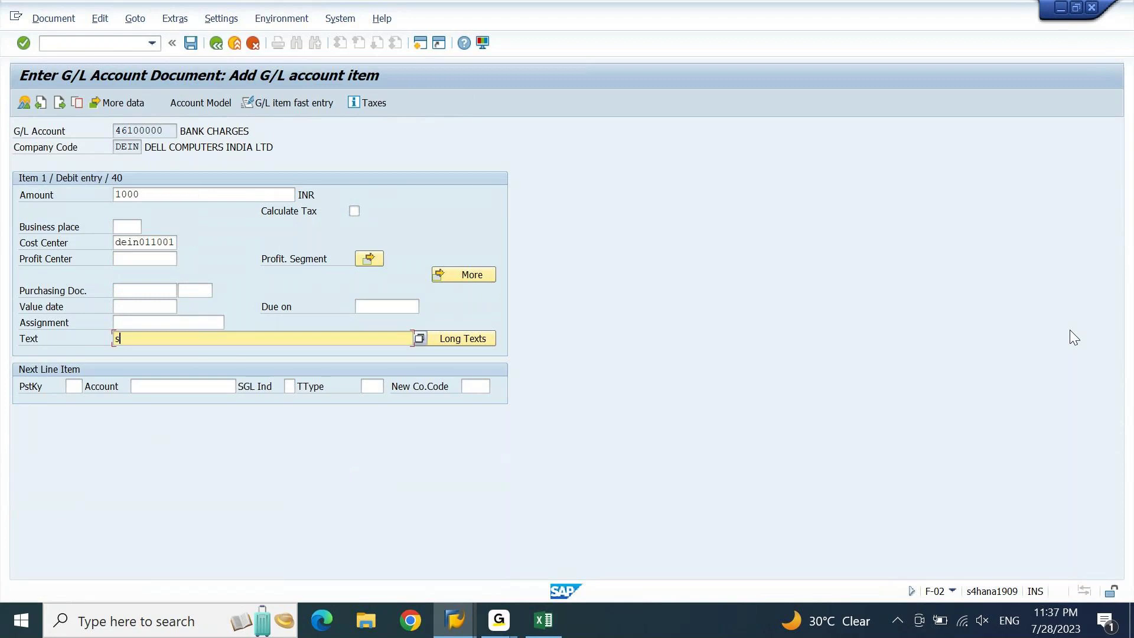
text(pl)
key(Tab)
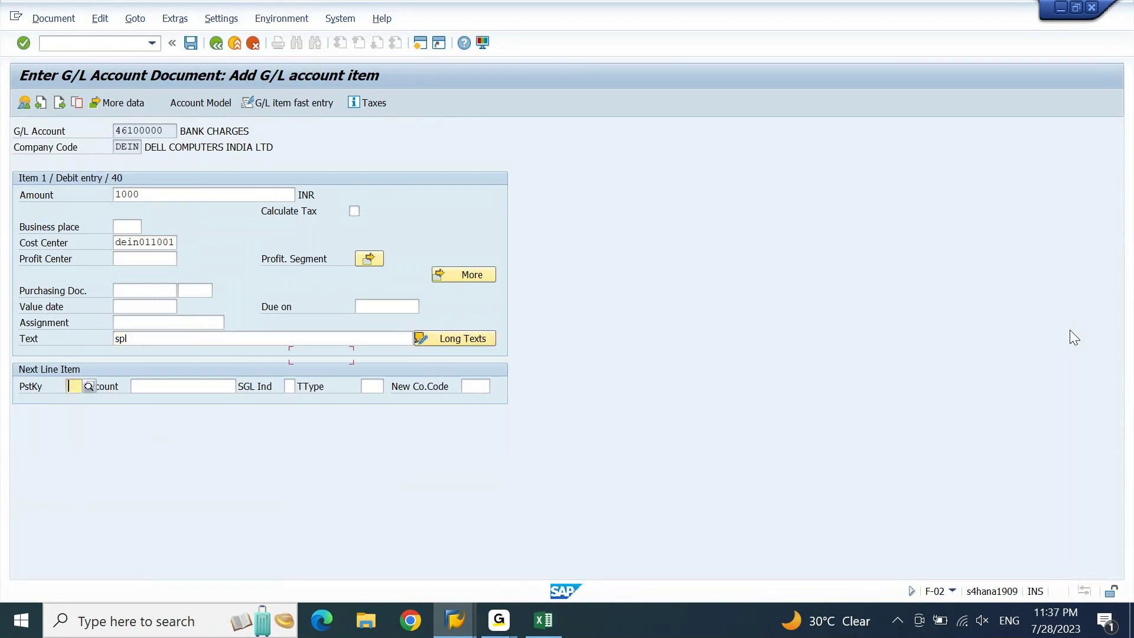
Add the next line item with posting key 50 and G/L account 12000040.
text(50)
key(Tab)
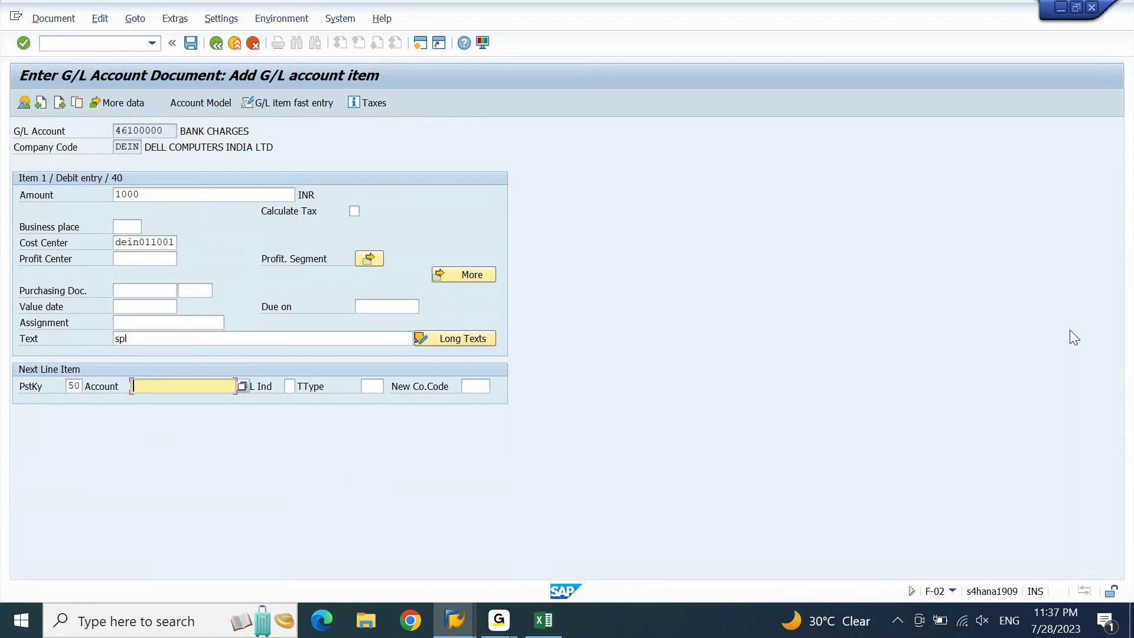
key(Down)
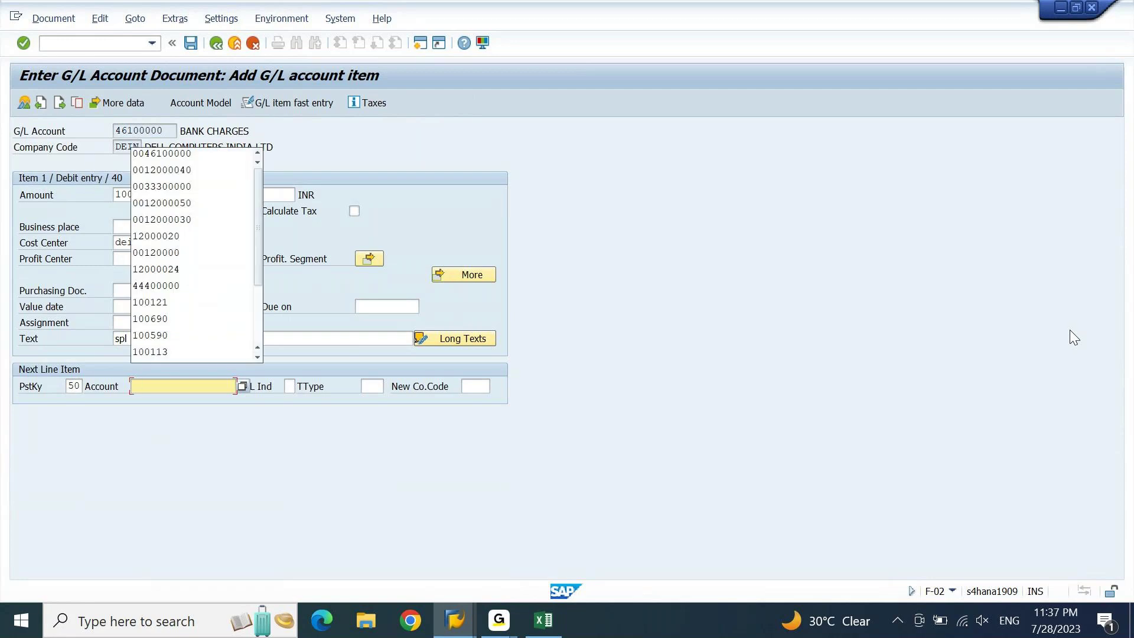
key(Down)
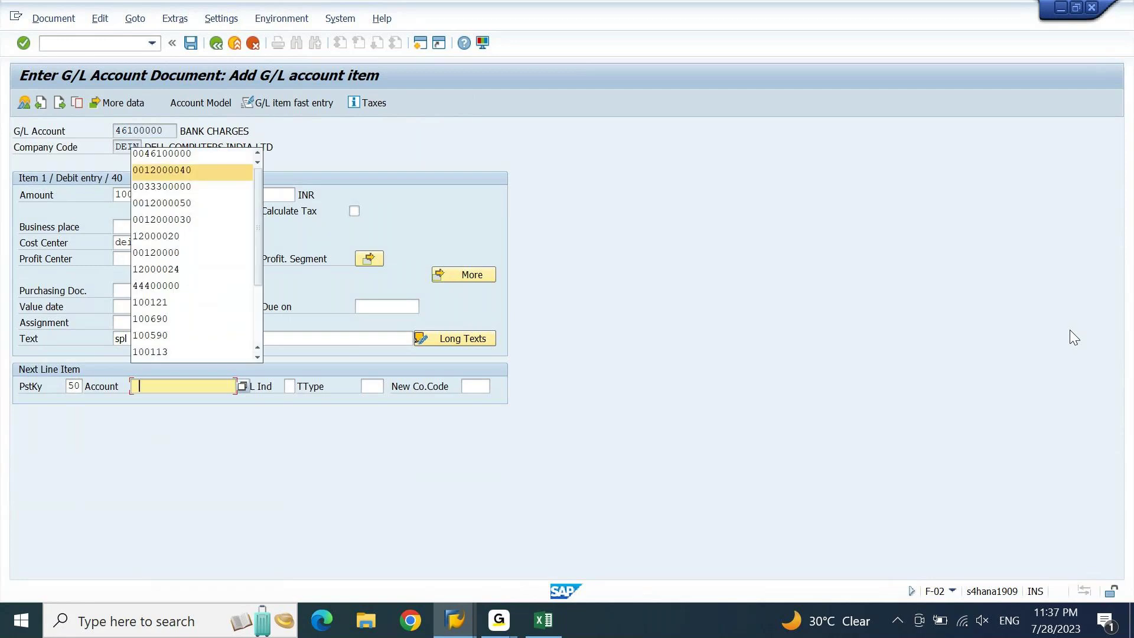
key(Return)
key(Return)
Fill in the credit item with amount *, text "spl" and value date 10.12.2023.
text(*)
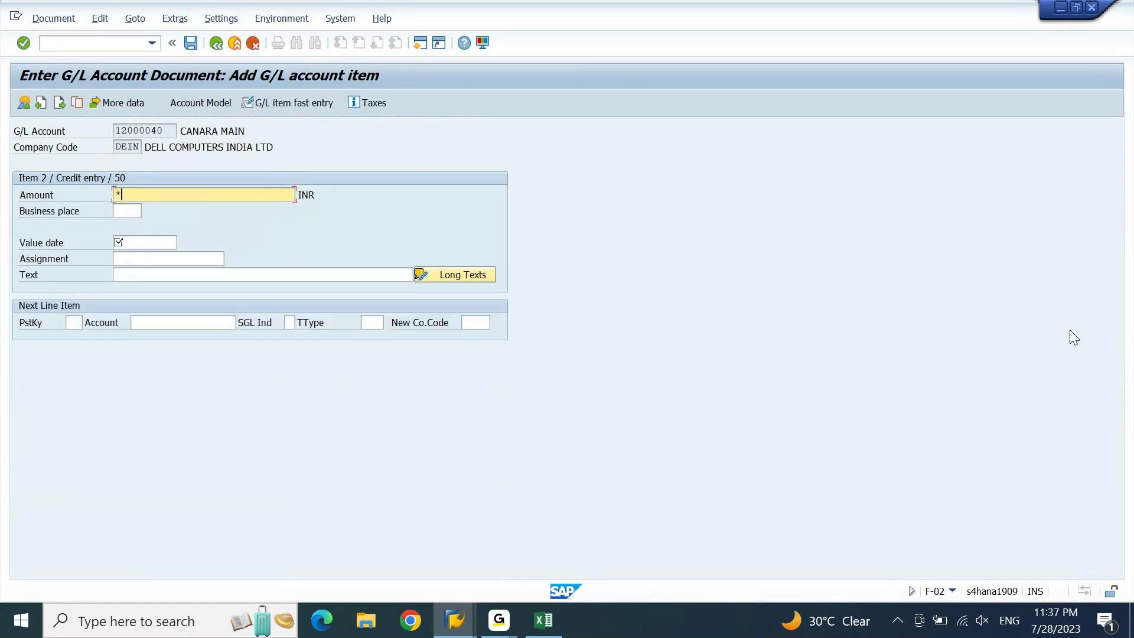
key(Tab)
key(Tab)
key(Down)
key(Return)
key(Tab)
key(Tab)
key(Down)
key(Return)
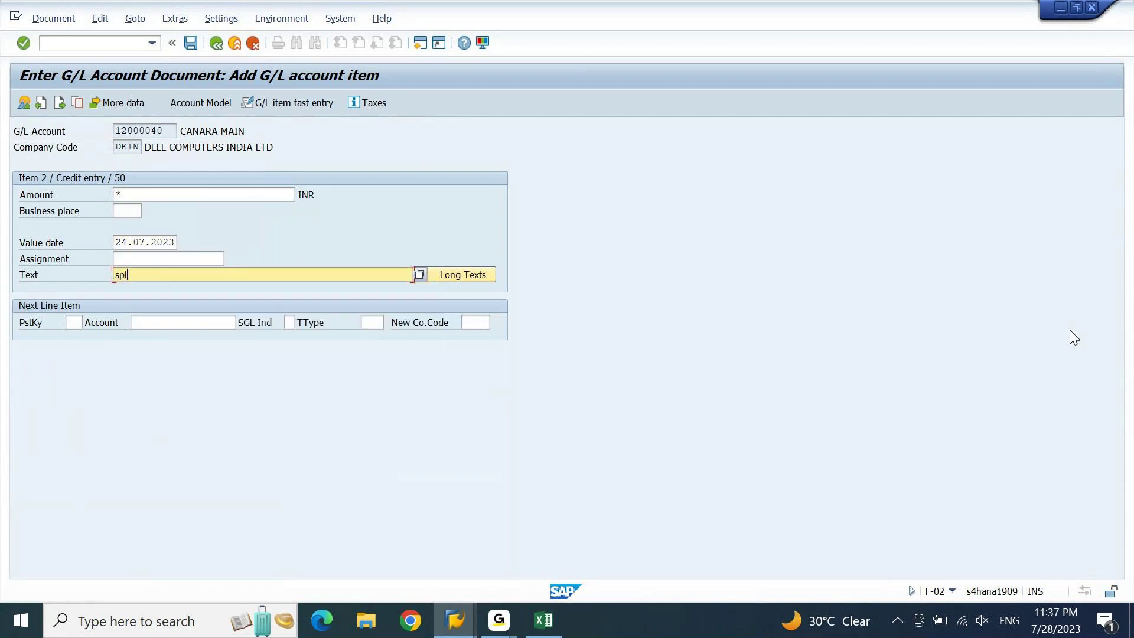
key(shift+Tab)
key(shift+Tab)
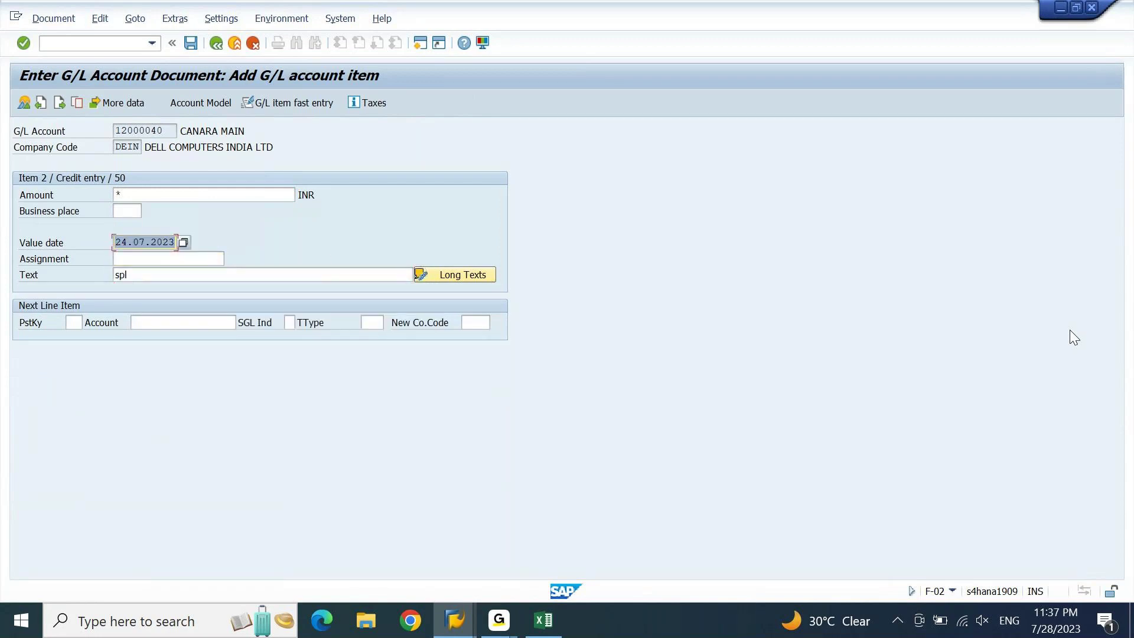
text(10.12.2023)
key(Return)
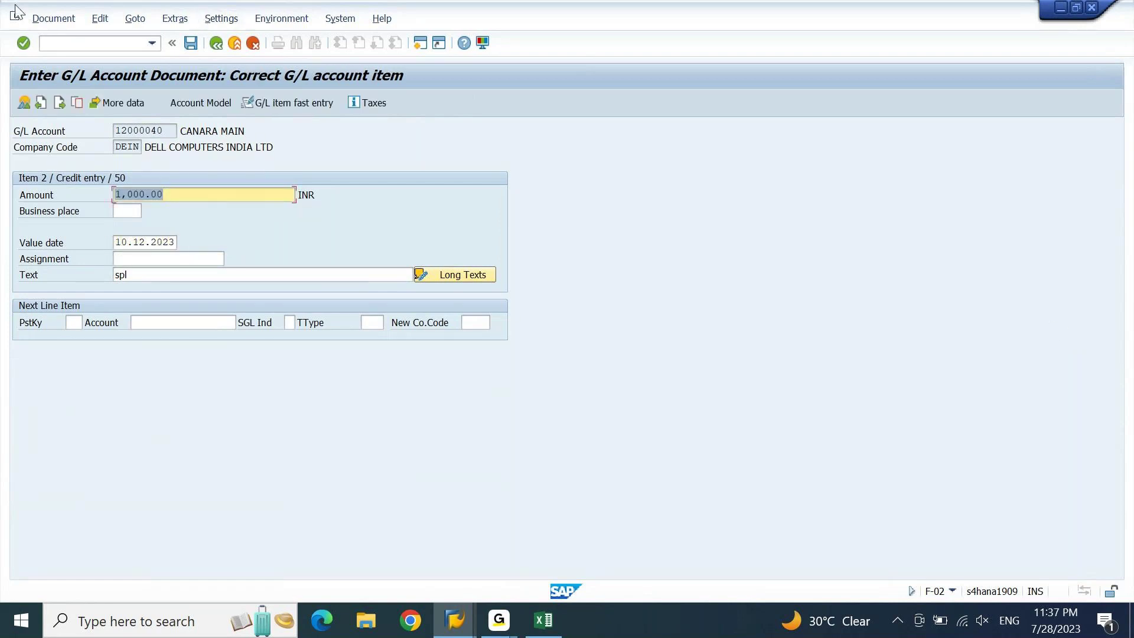
Simulate the document, select its posting period in the overview, and run the general ledger simulation.
click(40, 19)
click(55, 87)
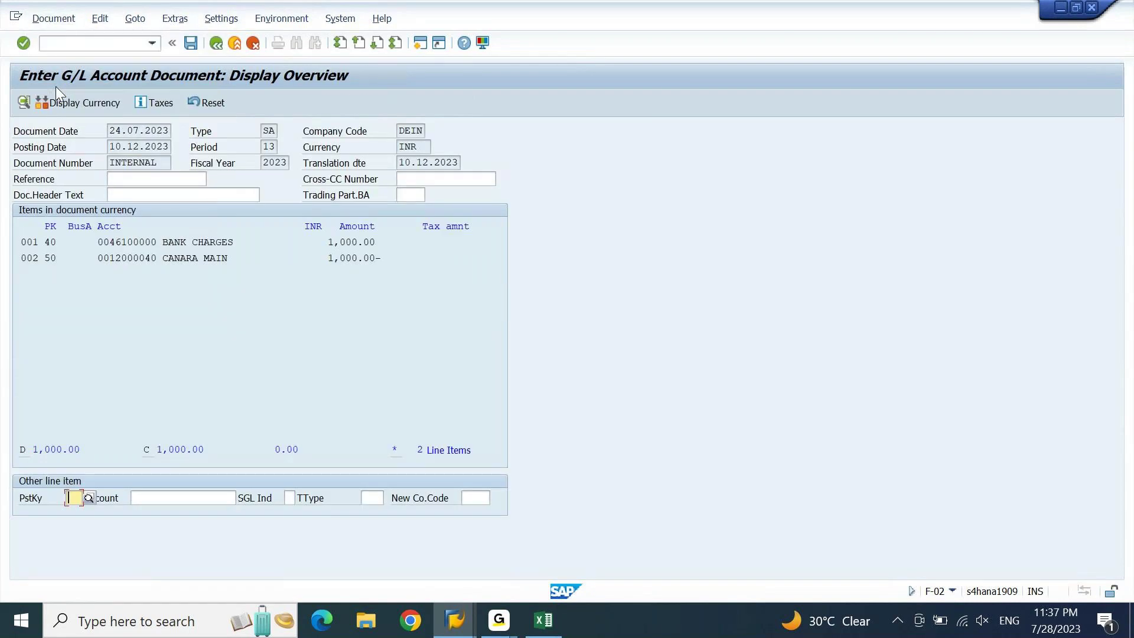
double_click(270, 147)
click(53, 18)
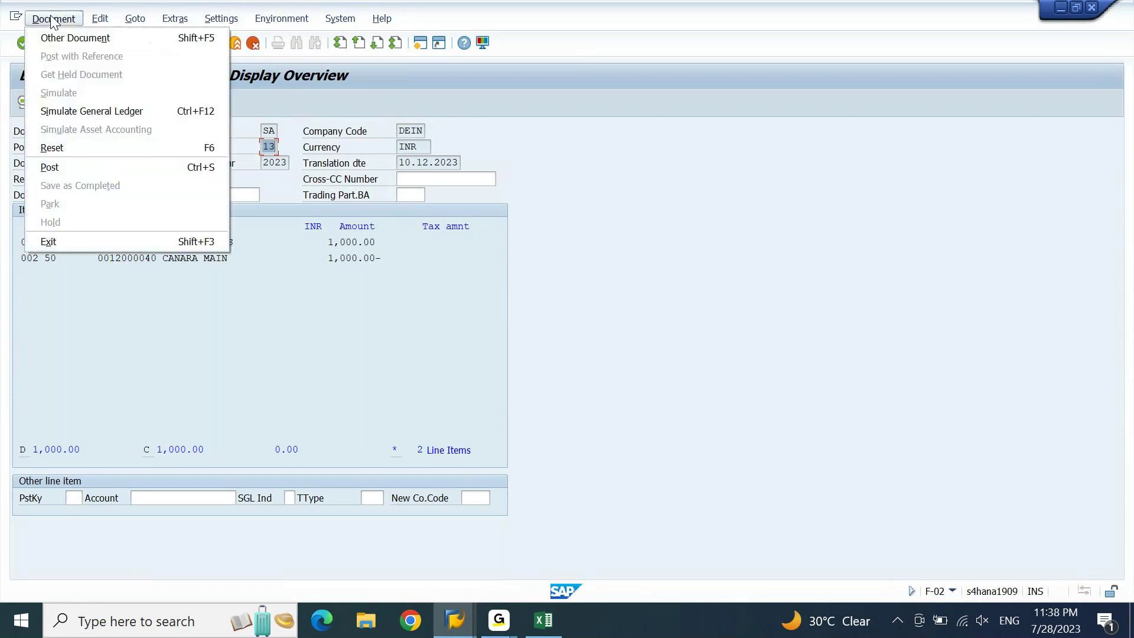
click(87, 109)
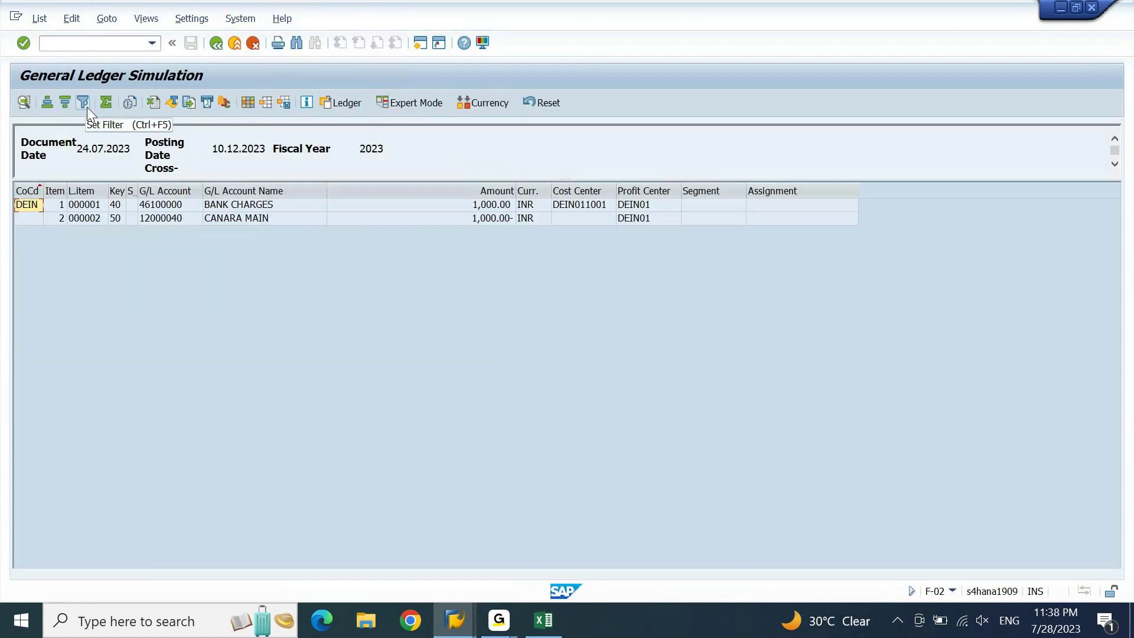
Examine the document splitting details in Expert Mode, and return to the document overview.
click(420, 108)
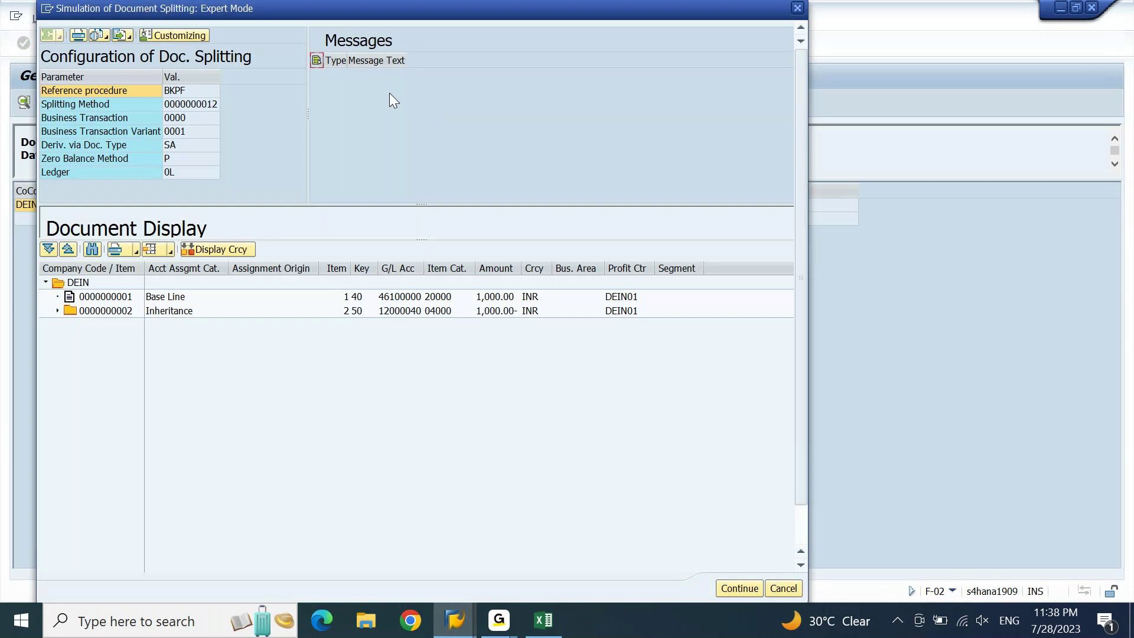
click(801, 8)
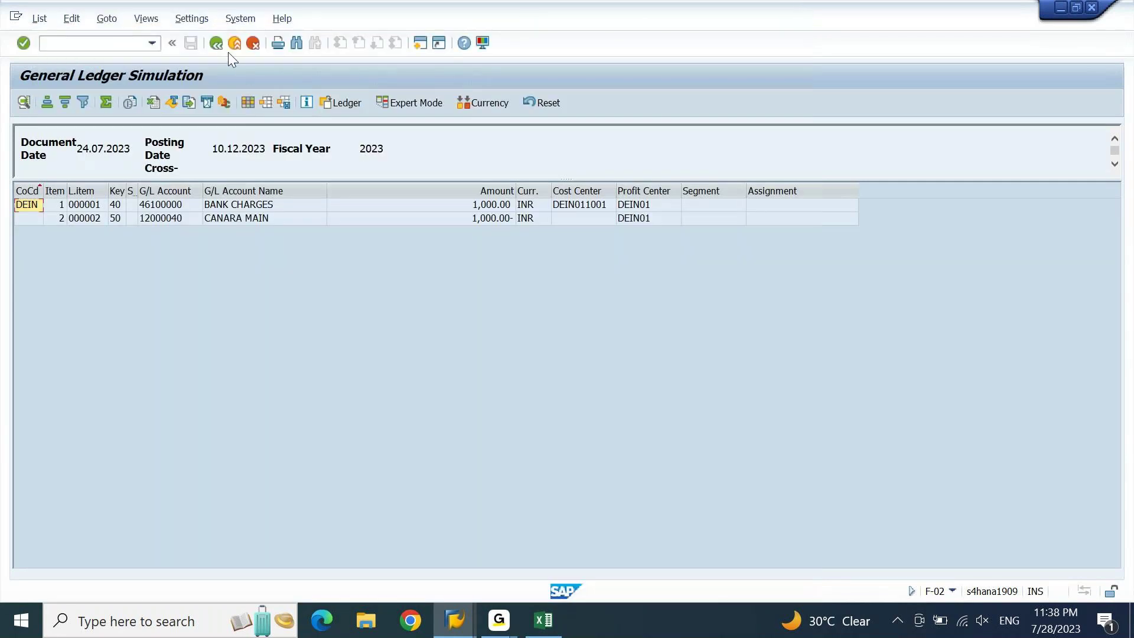
click(218, 46)
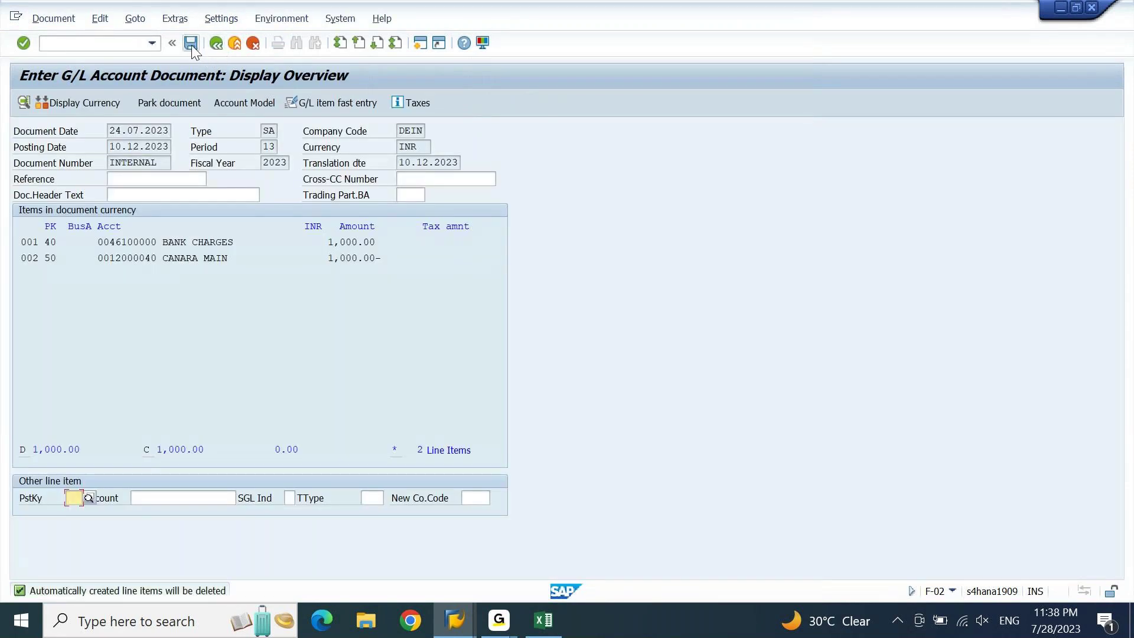
Post the G/L document and display the posted document to check its posting period.
click(191, 44)
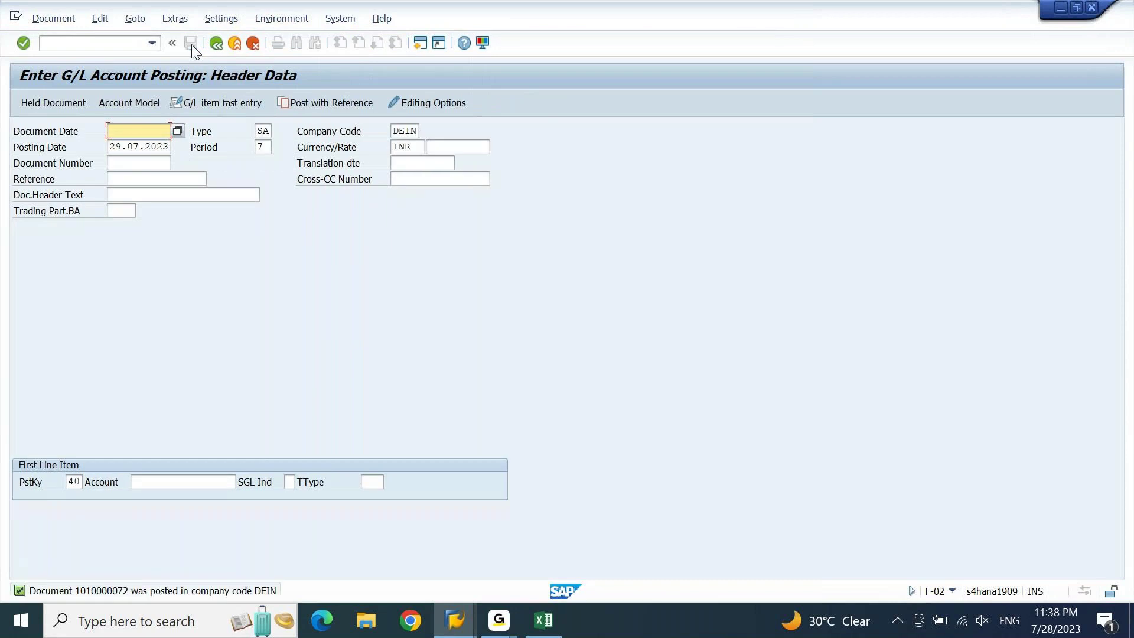
click(60, 22)
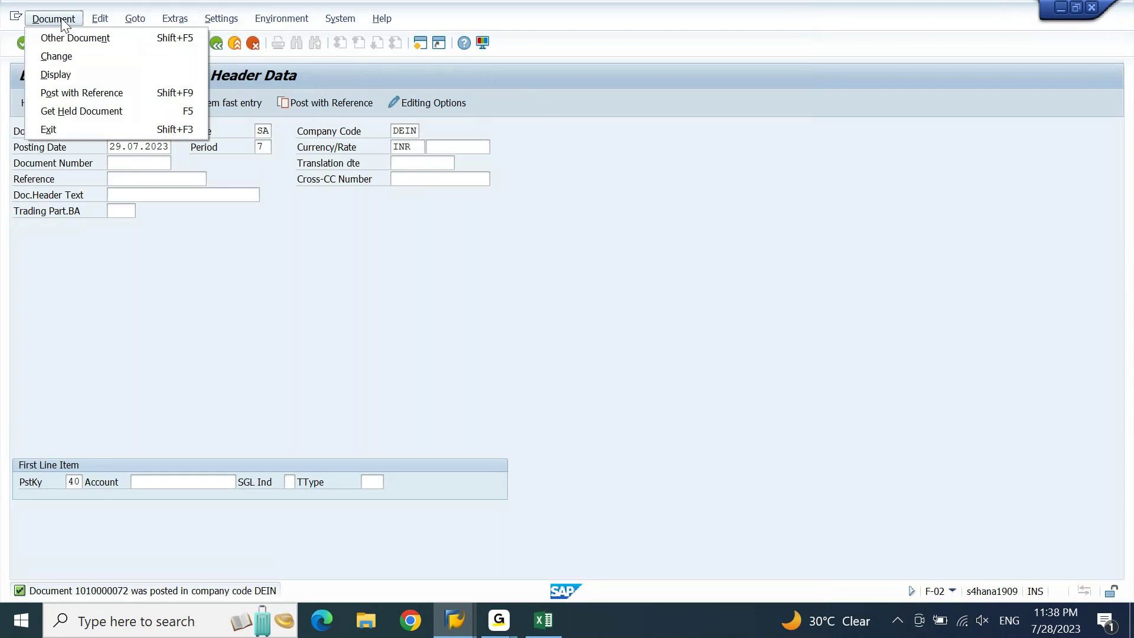
click(62, 79)
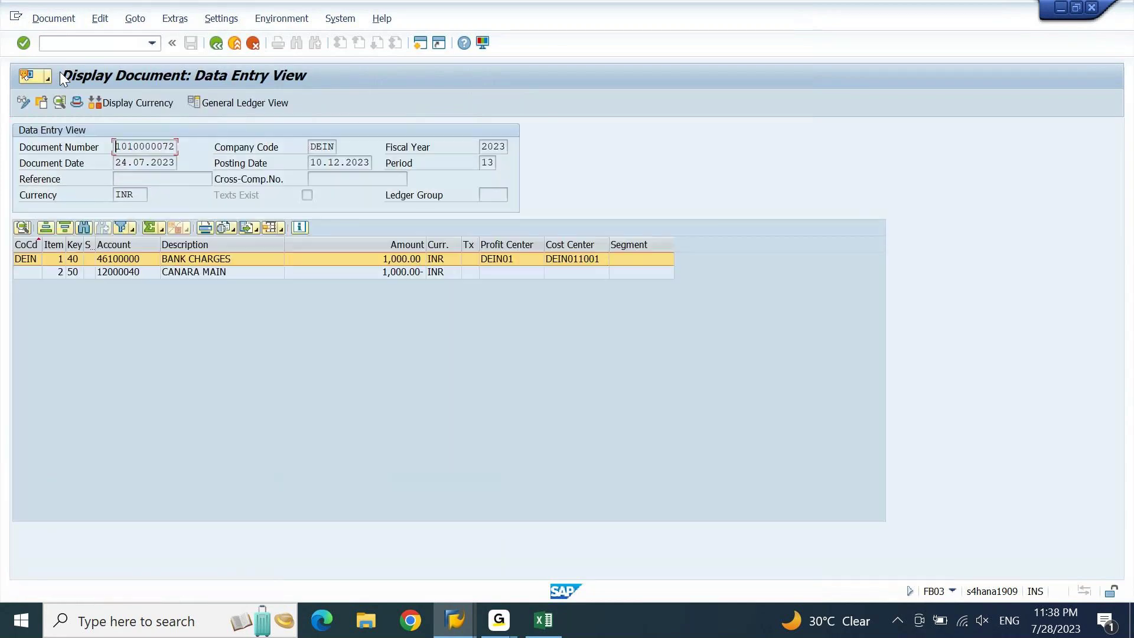
double_click(487, 162)
Switch to the SAP Easy Access session and start transaction FB50.
click(460, 630)
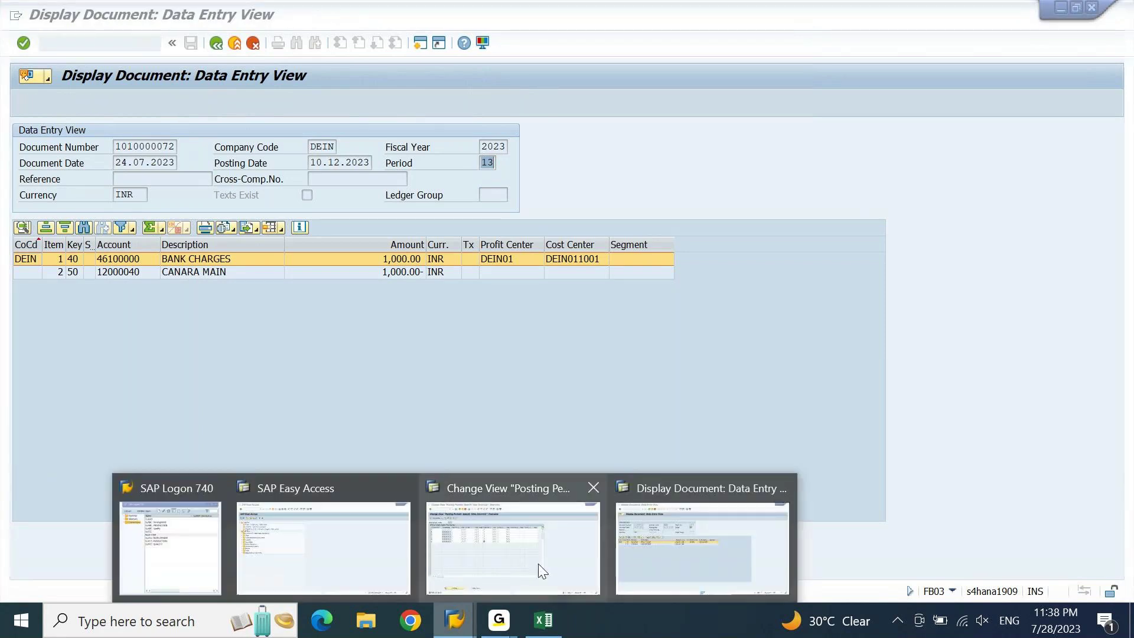
click(364, 536)
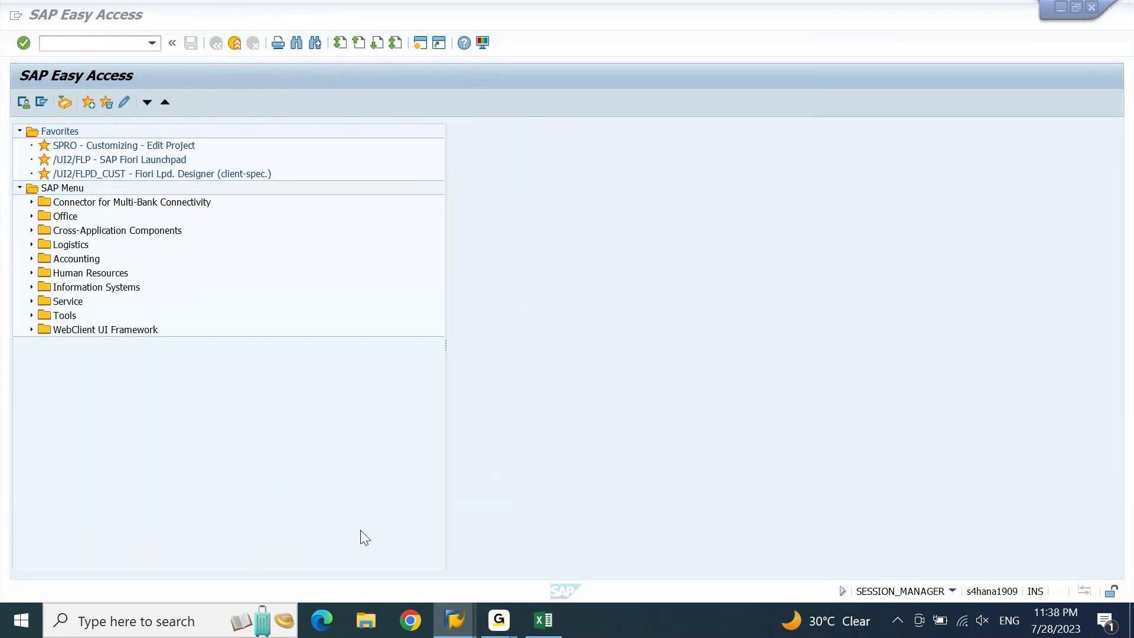
click(105, 48)
text(fb50)
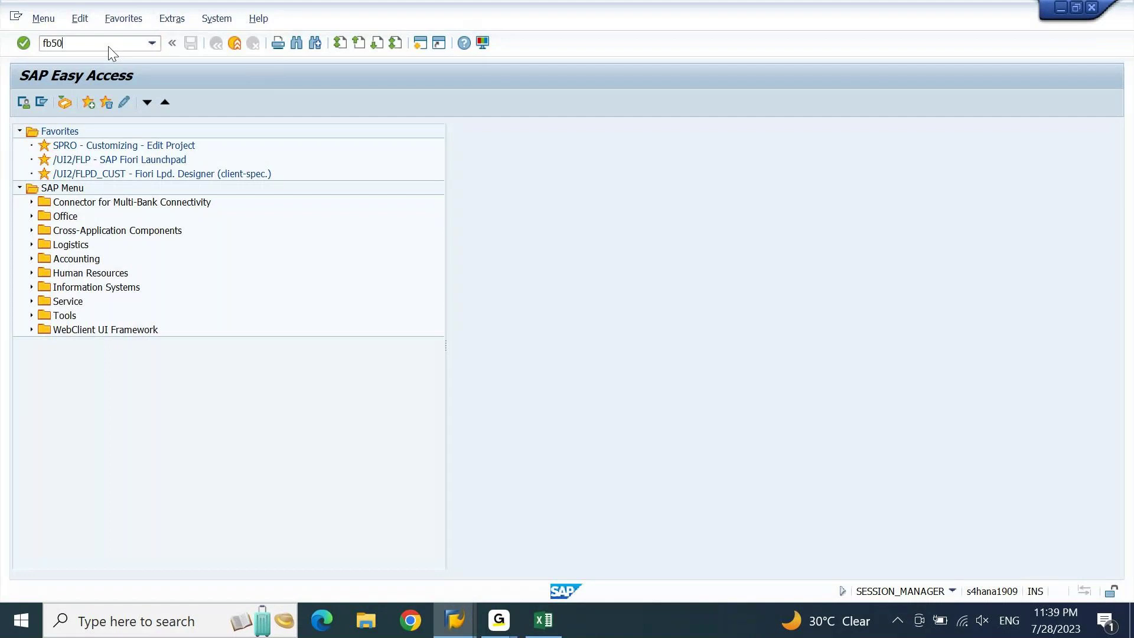
key(Return)
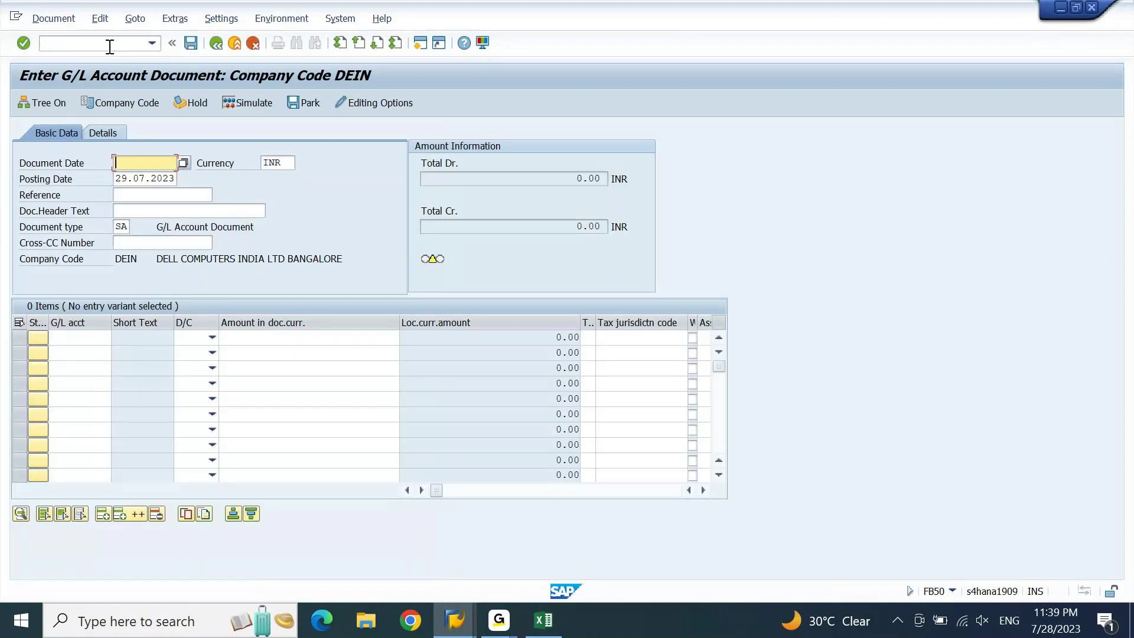
Try to enter the document header with document date 01.07.2023 and posting date 10.12.2023.
text(01072023)
key(Tab)
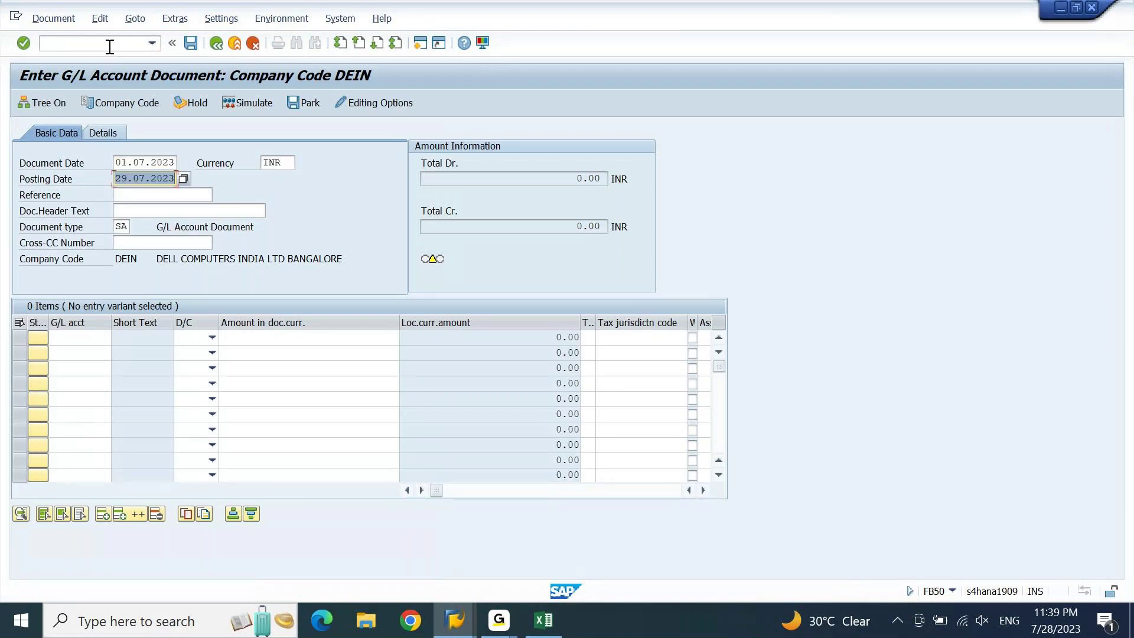
text(10.1)
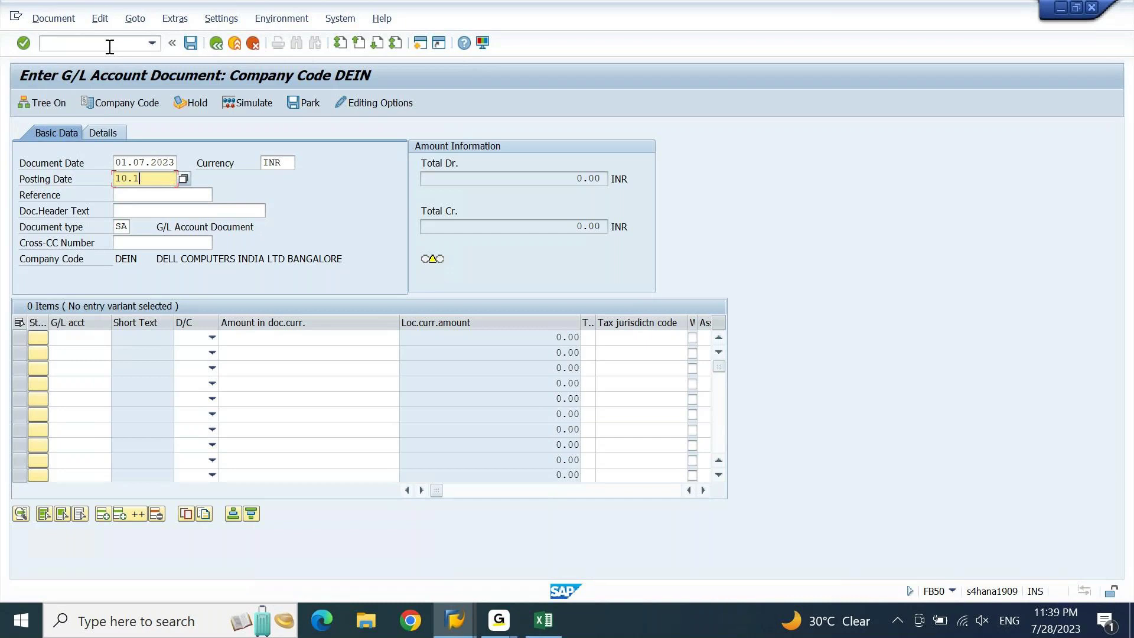
text(223)
key(Return)
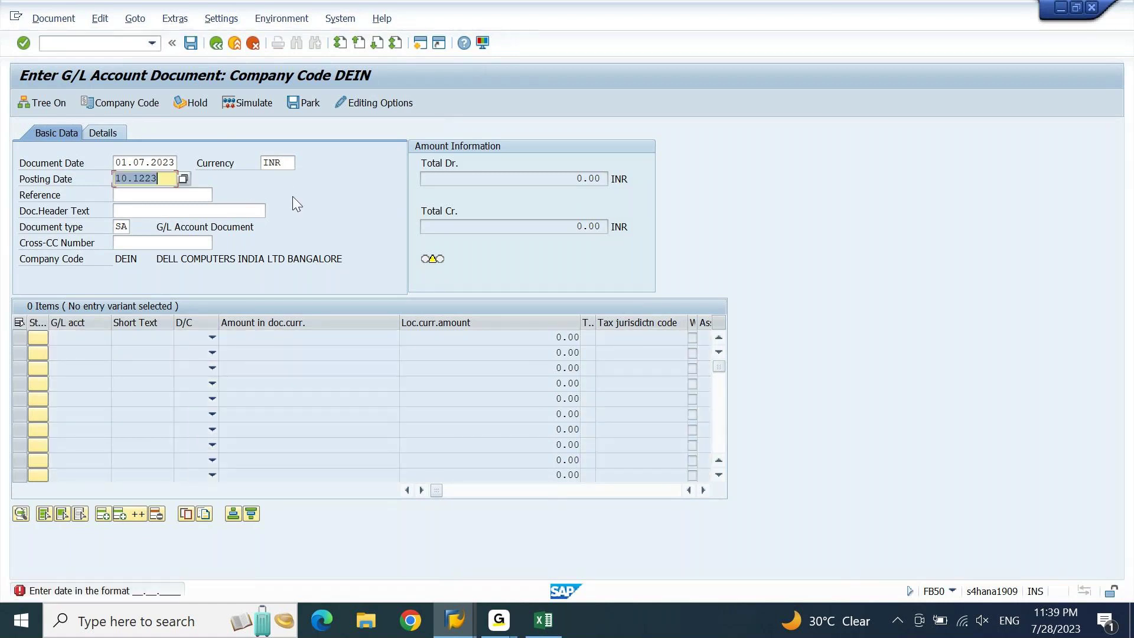
text(10.12.23)
key(Return)
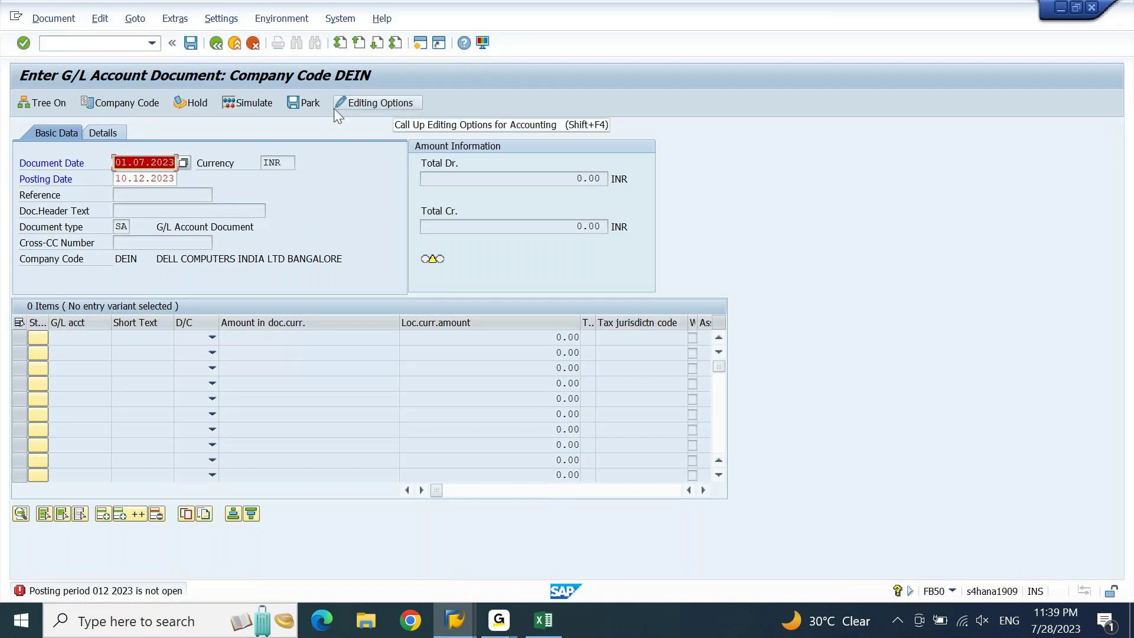
Enable Display Periods in the accounting editing options for single screen transactions and save the options.
click(392, 110)
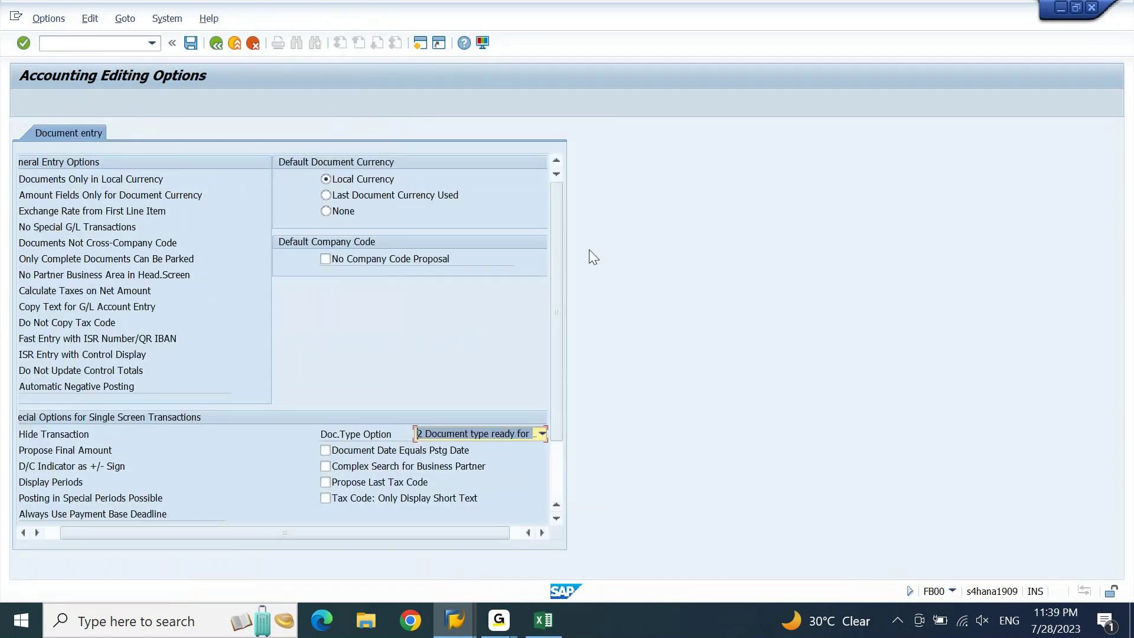
drag(456, 537, 369, 542)
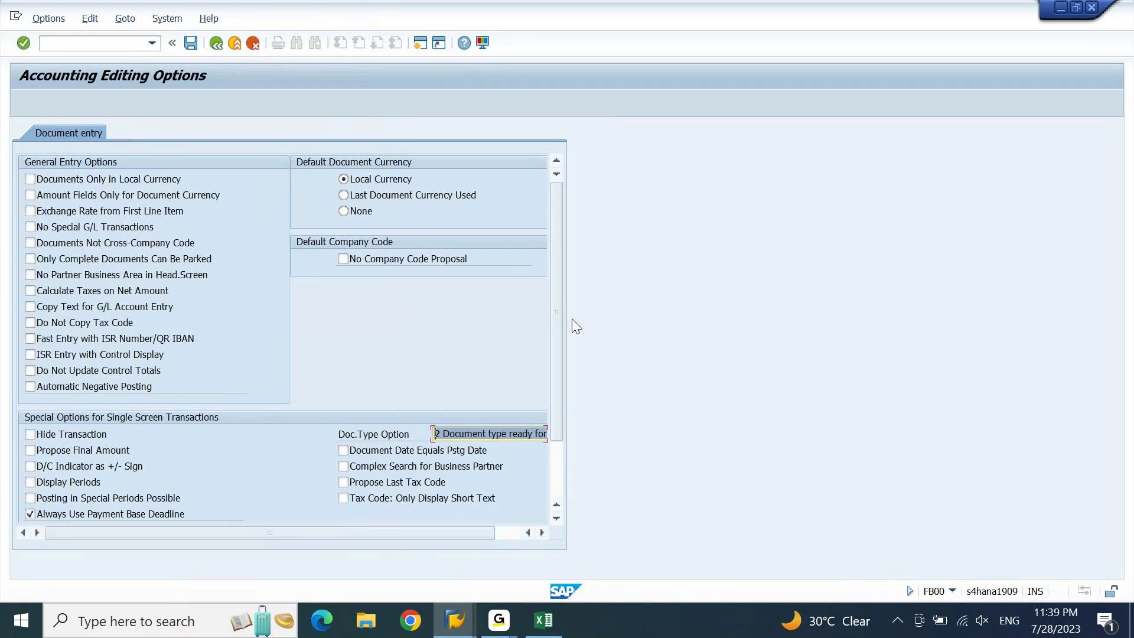
drag(558, 324, 554, 383)
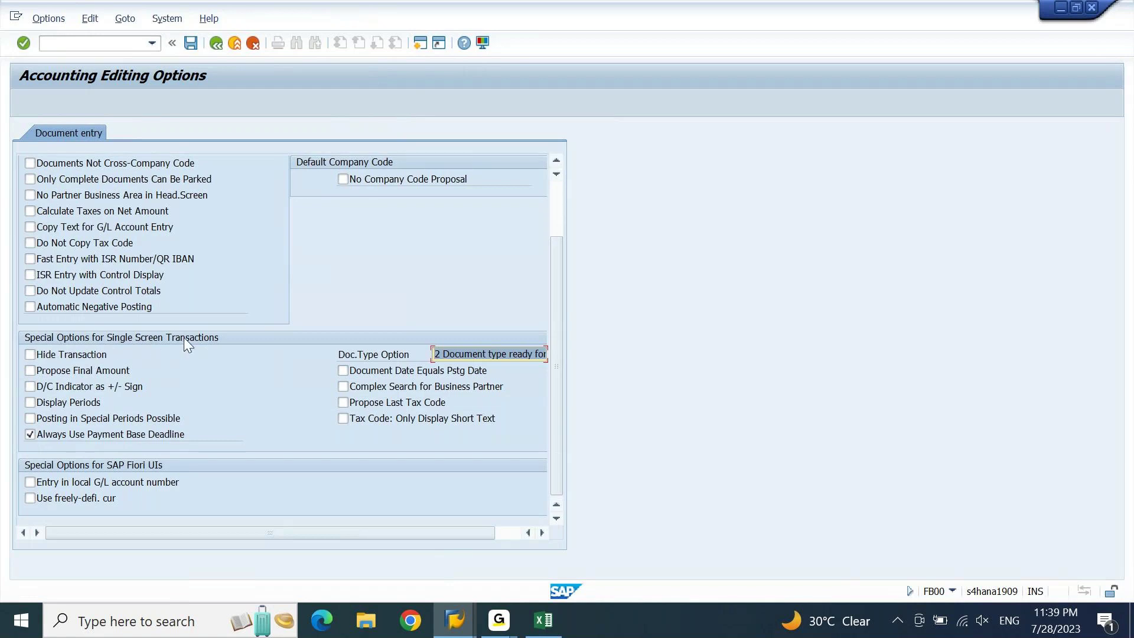
click(49, 402)
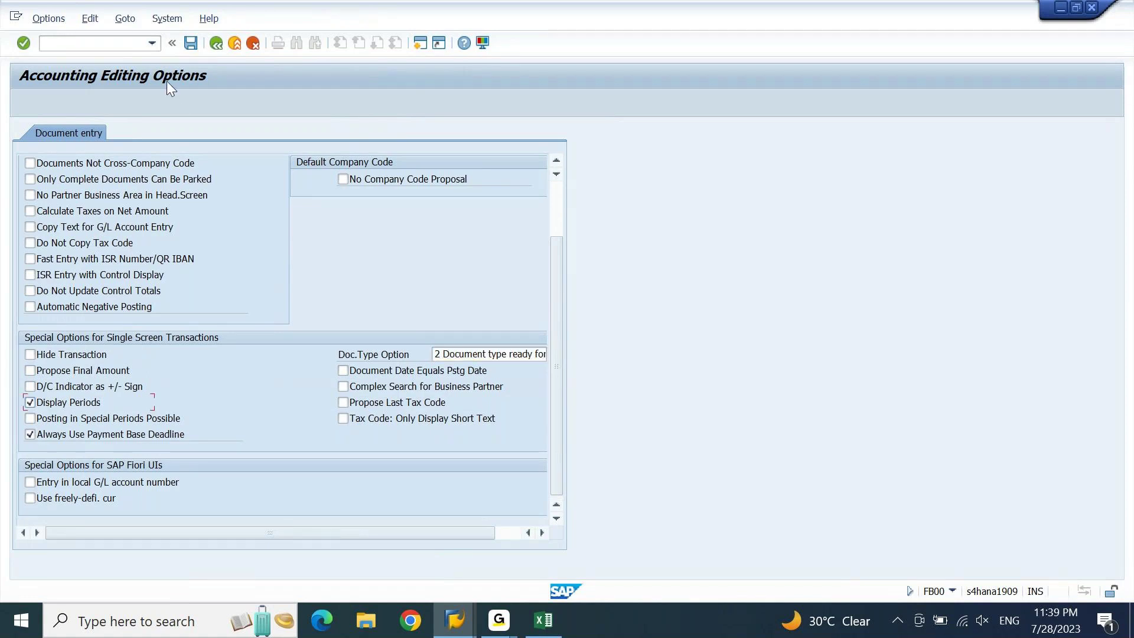
click(188, 45)
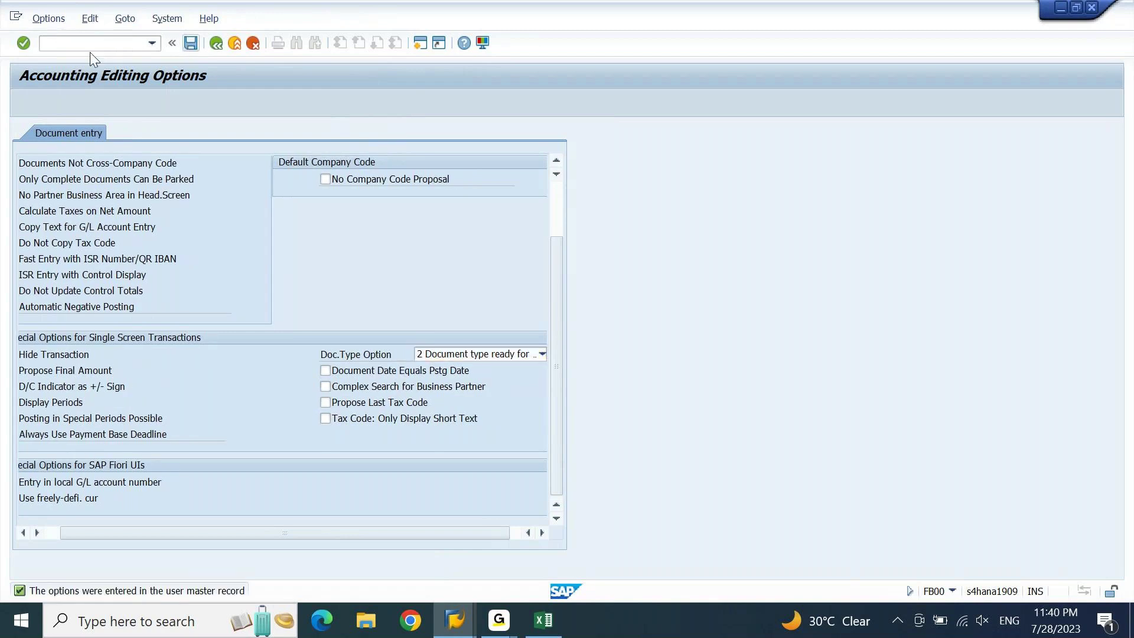
Restart transaction FB50 and enter document date 01.07.2023.
click(114, 42)
text(/nfb50)
key(Return)
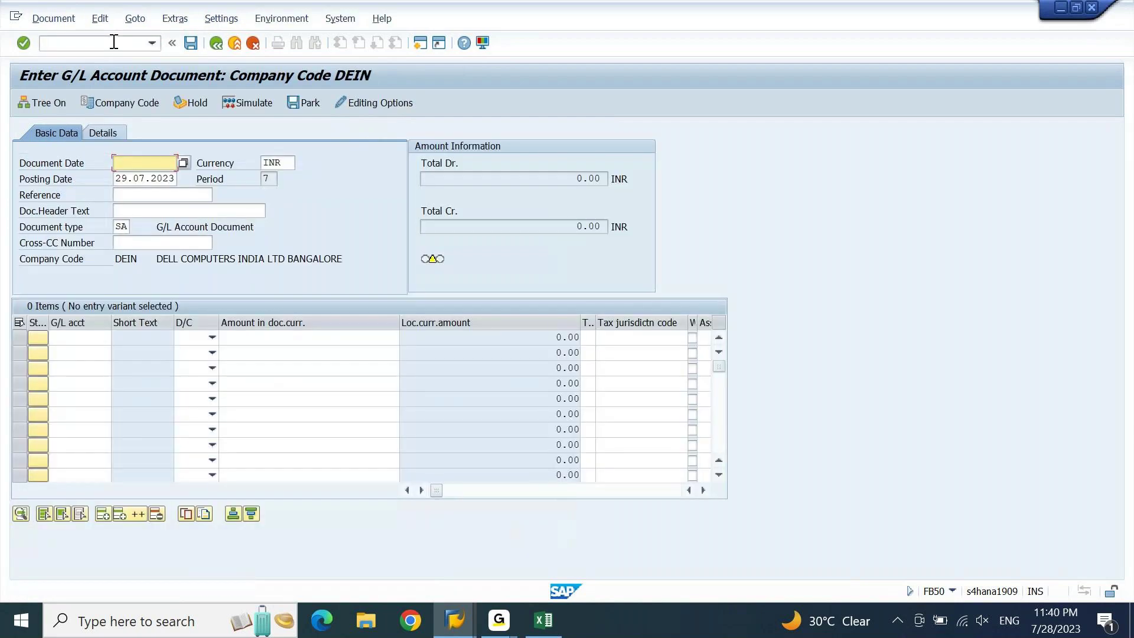
text(01.07.2023)
key(Tab)
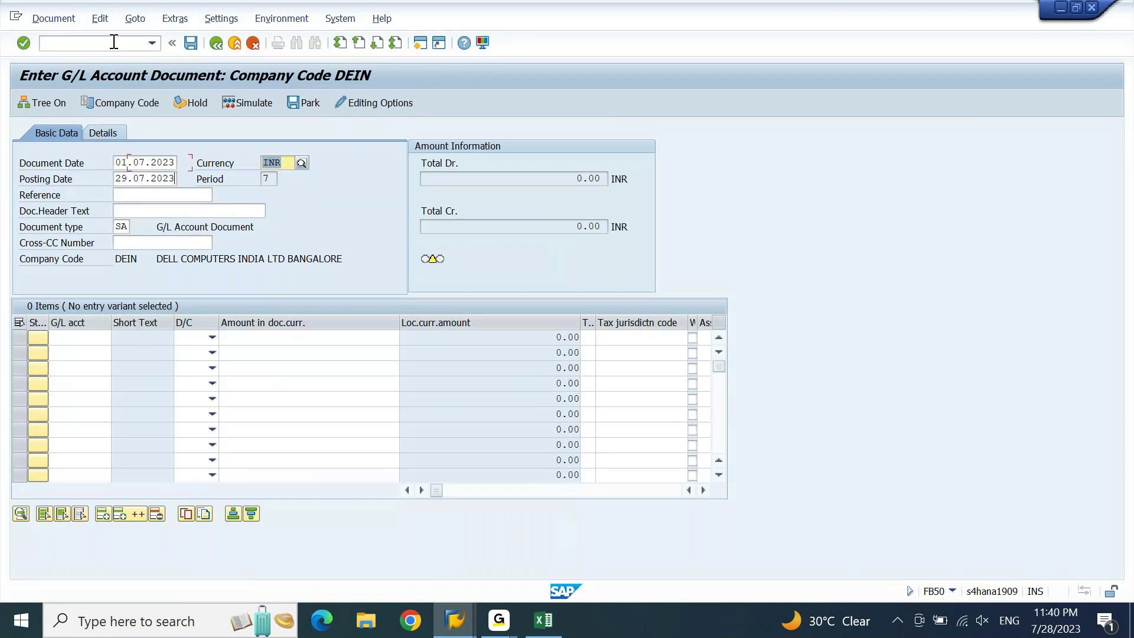
Set the posting date to 29.12.2023, select the Period field, and try to validate the header.
key(Left)
key(Left)
key(Left)
key(Left)
key(Left)
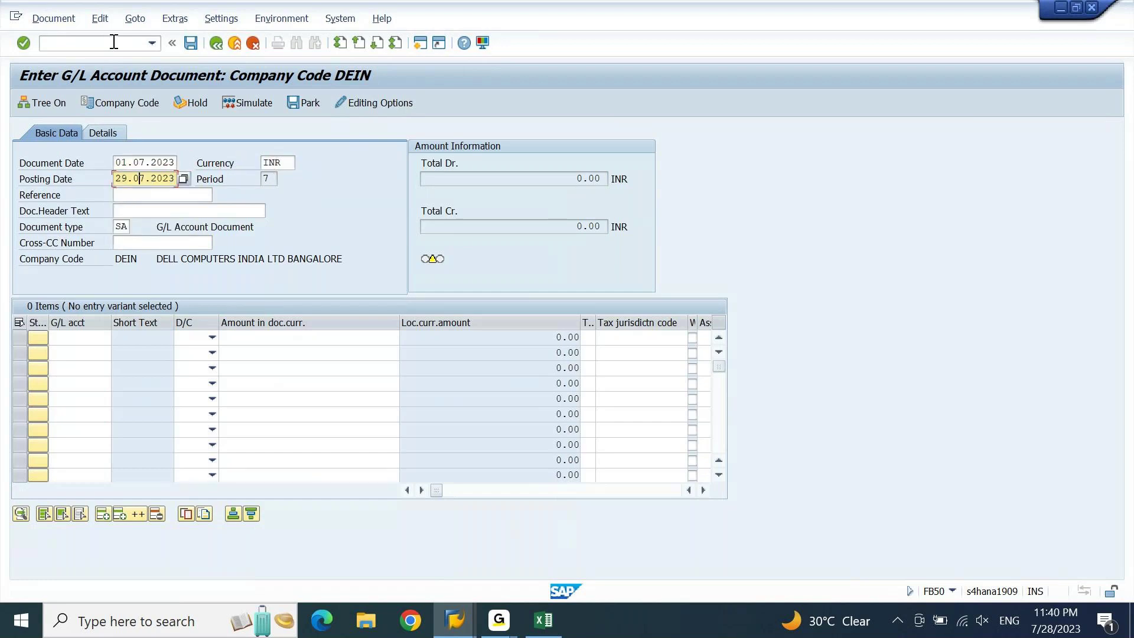
key(Left)
key(shift+Right)
key(shift+Right)
text(12)
click(273, 178)
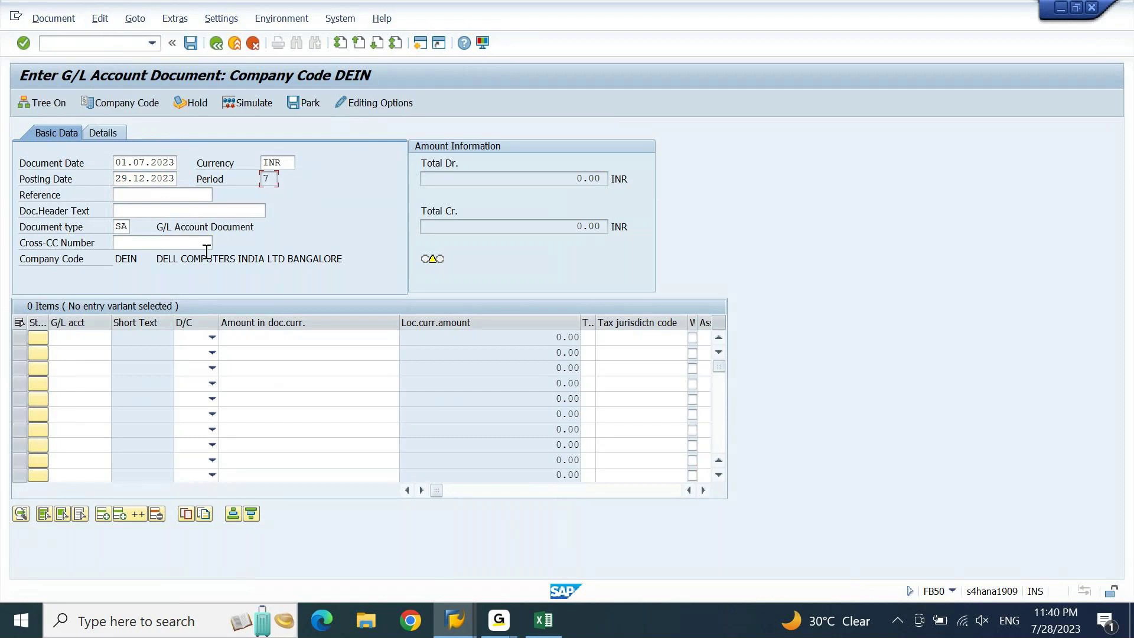
key(Return)
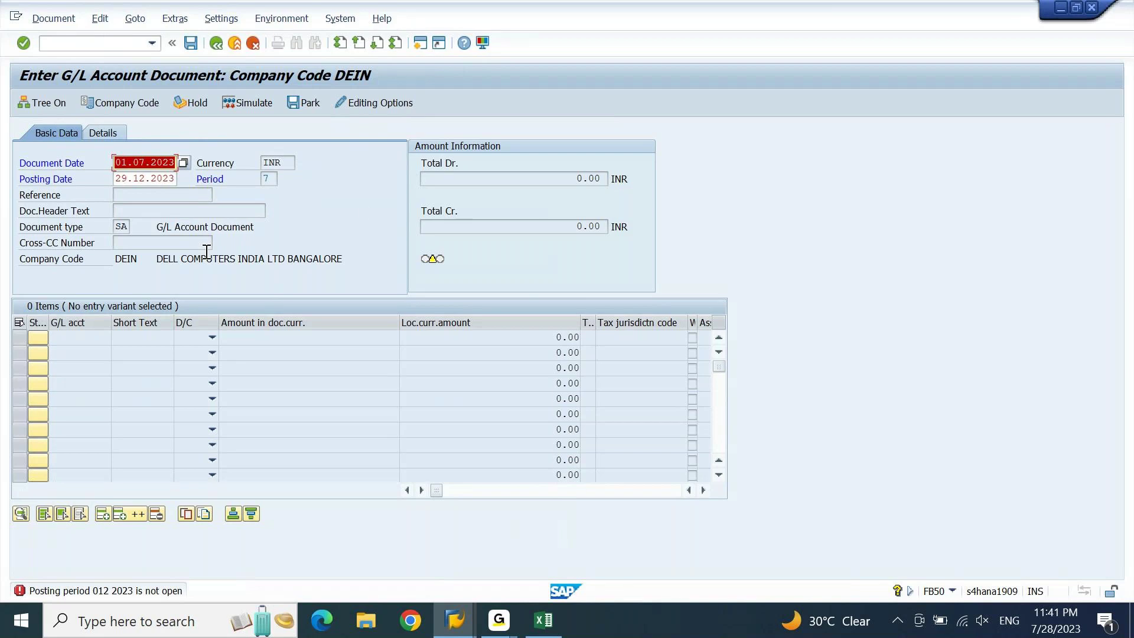
Enable Posting in Special Periods Possible in the accounting editing options and save the options.
click(388, 109)
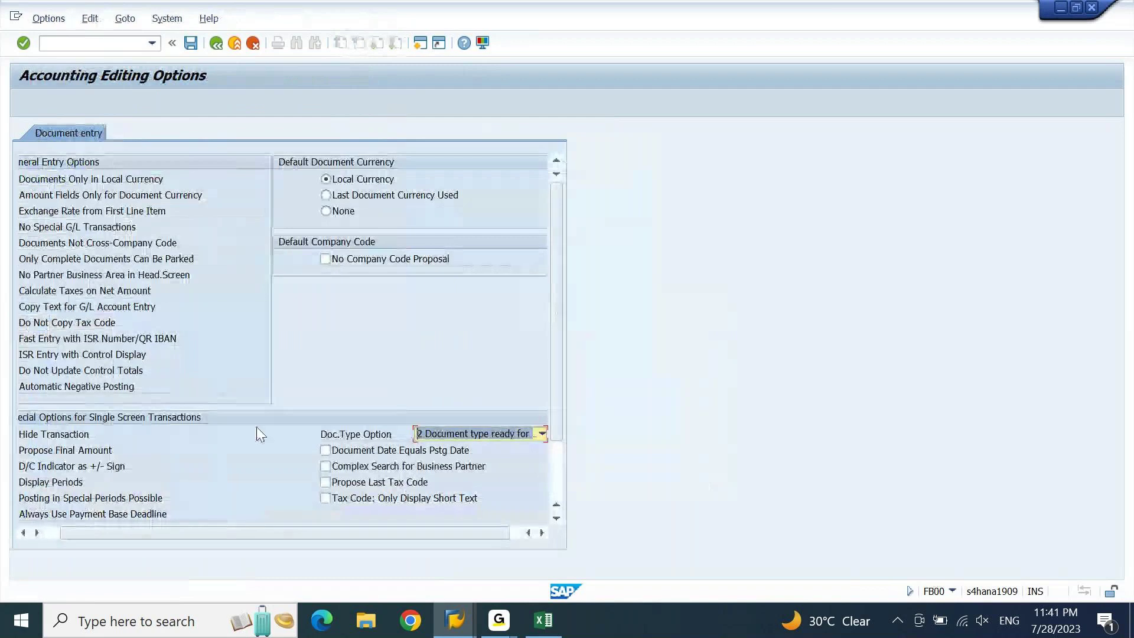
drag(247, 533, 132, 525)
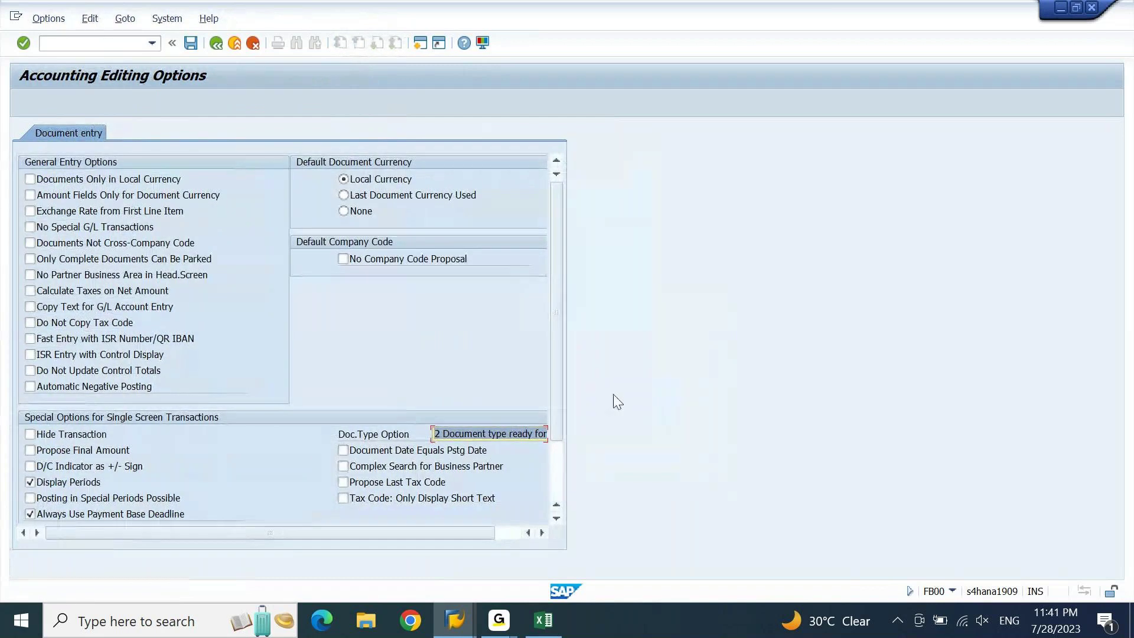
drag(556, 385, 555, 441)
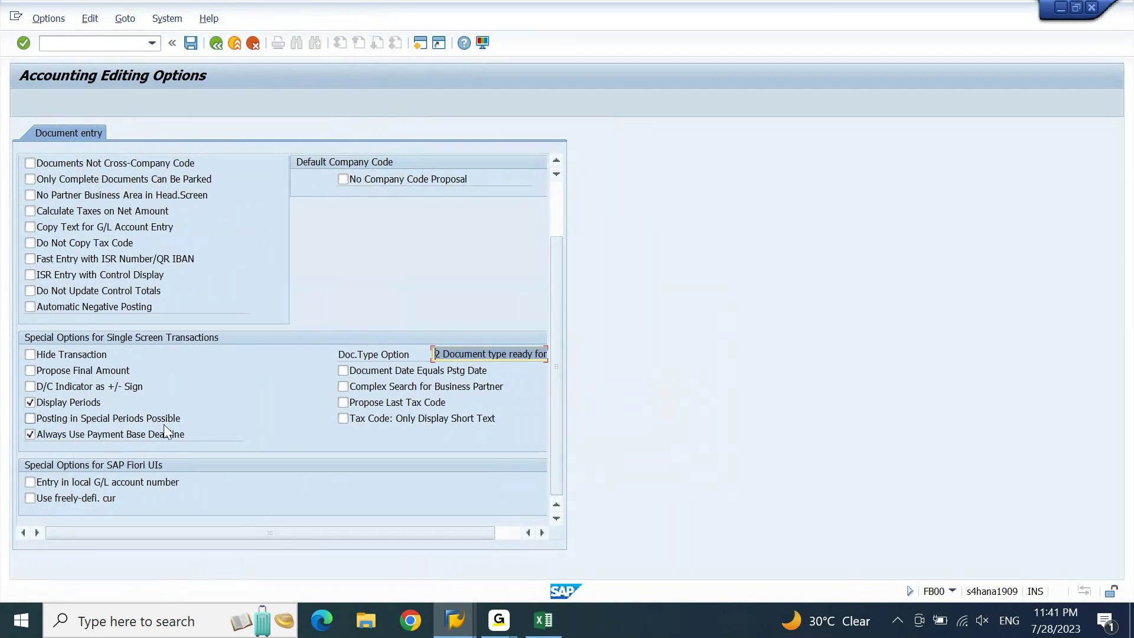
click(29, 418)
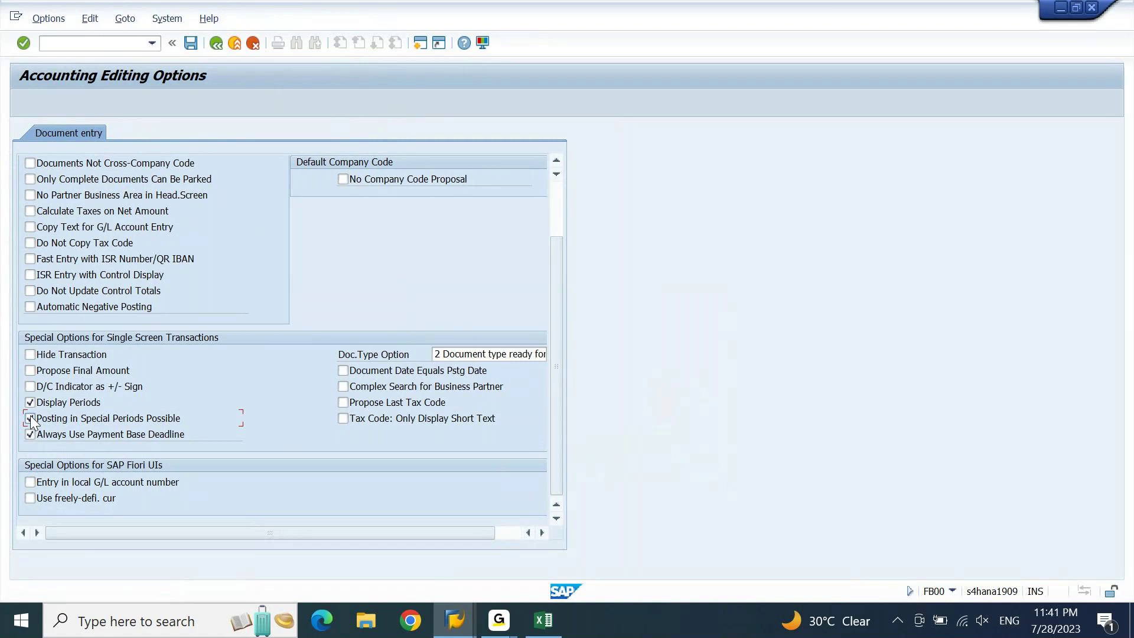
click(192, 44)
Restart transaction FB50 and check that the Period field accepts entries.
click(122, 44)
text(/n)
text(ob52)
key(Return)
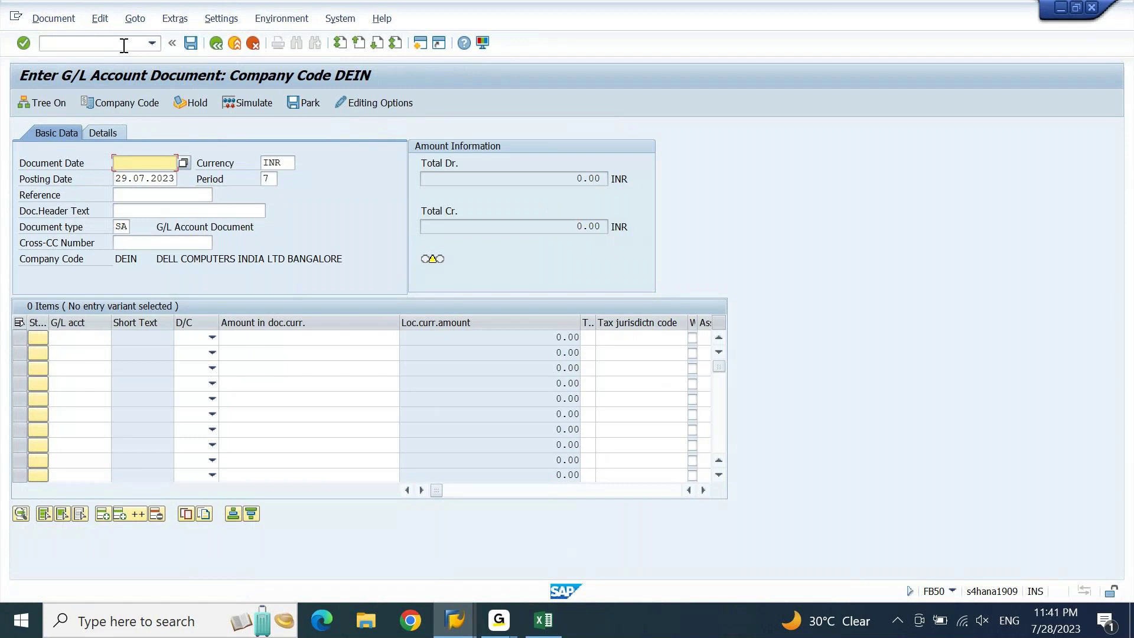
click(275, 181)
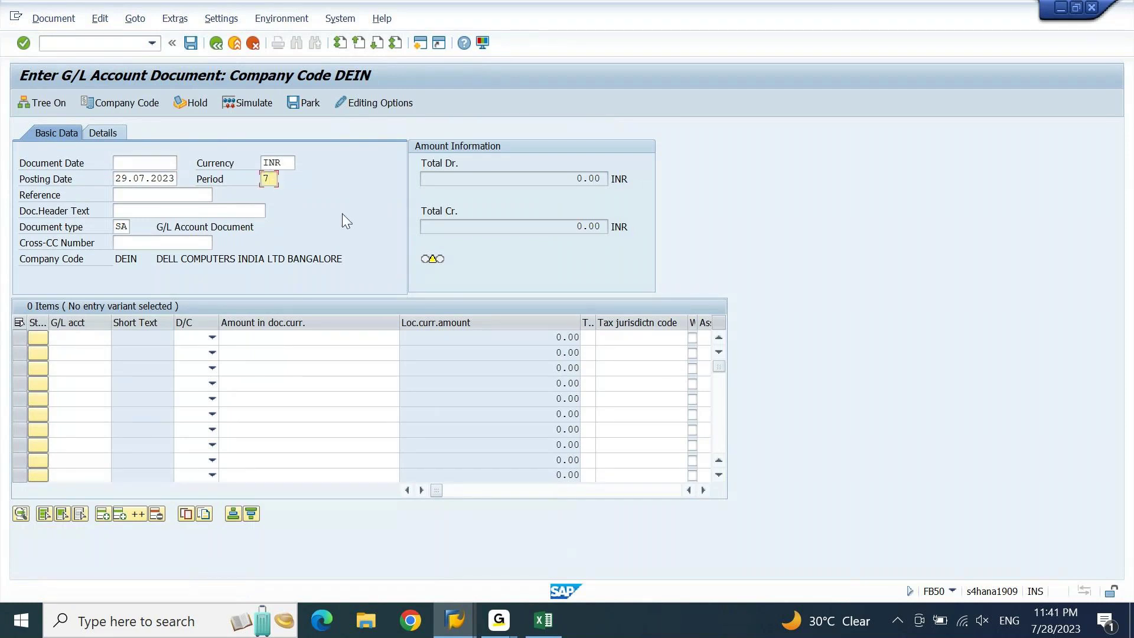
Enter document date 01.07.2023 in the header of the new G/L document.
click(153, 168)
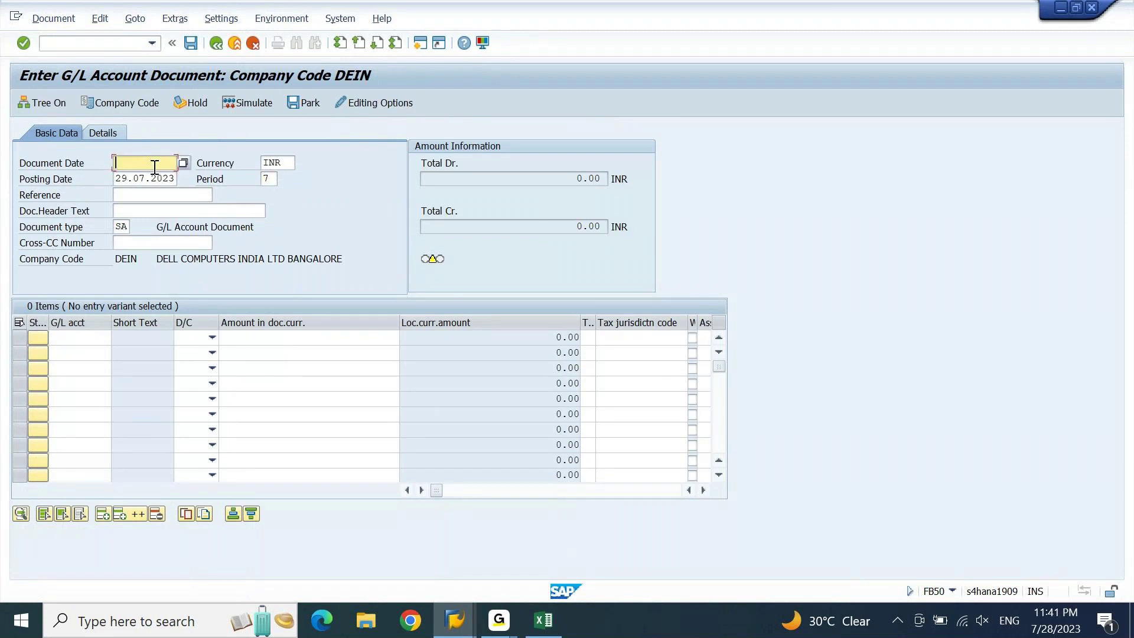
key(BackSpace)
key(Down)
key(Tab)
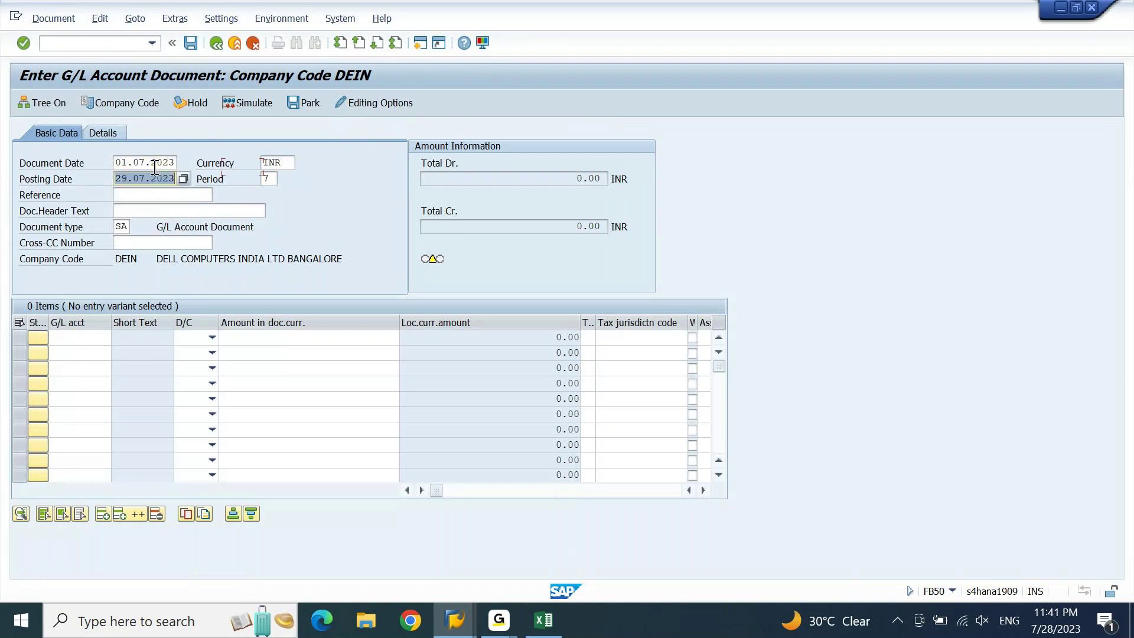
Set the posting date to 29.12.2023, enter period 12, and try to validate the document header.
key(Left)
key(Left)
key(Left)
key(Left)
key(Left)
key(shift+Left)
key(shift+Left)
text(12)
key(Tab)
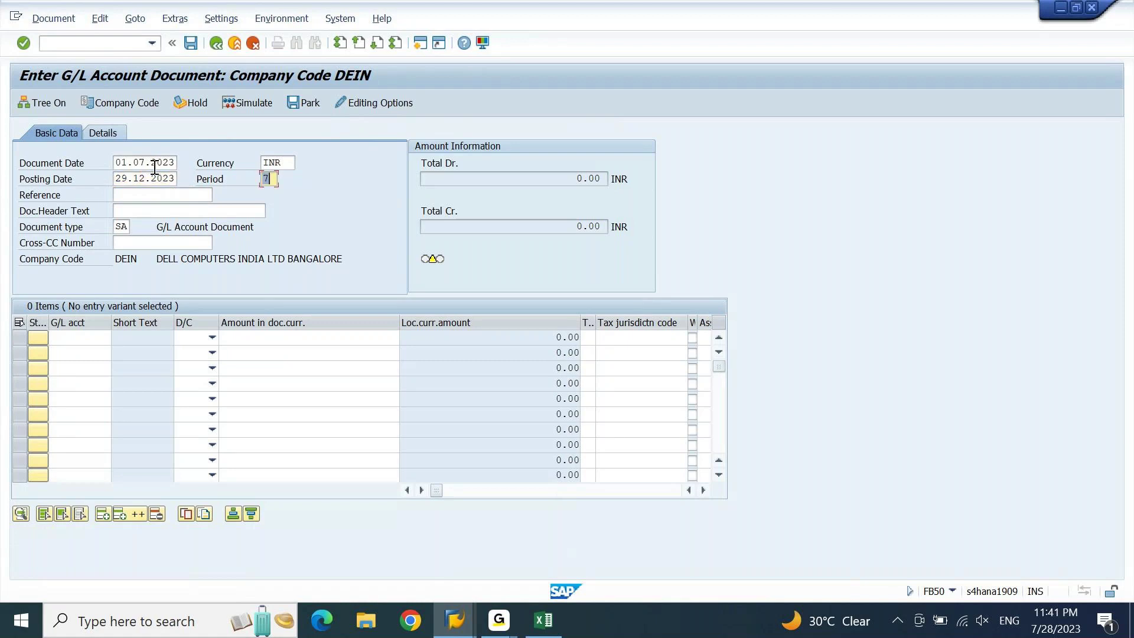
text(12)
key(Return)
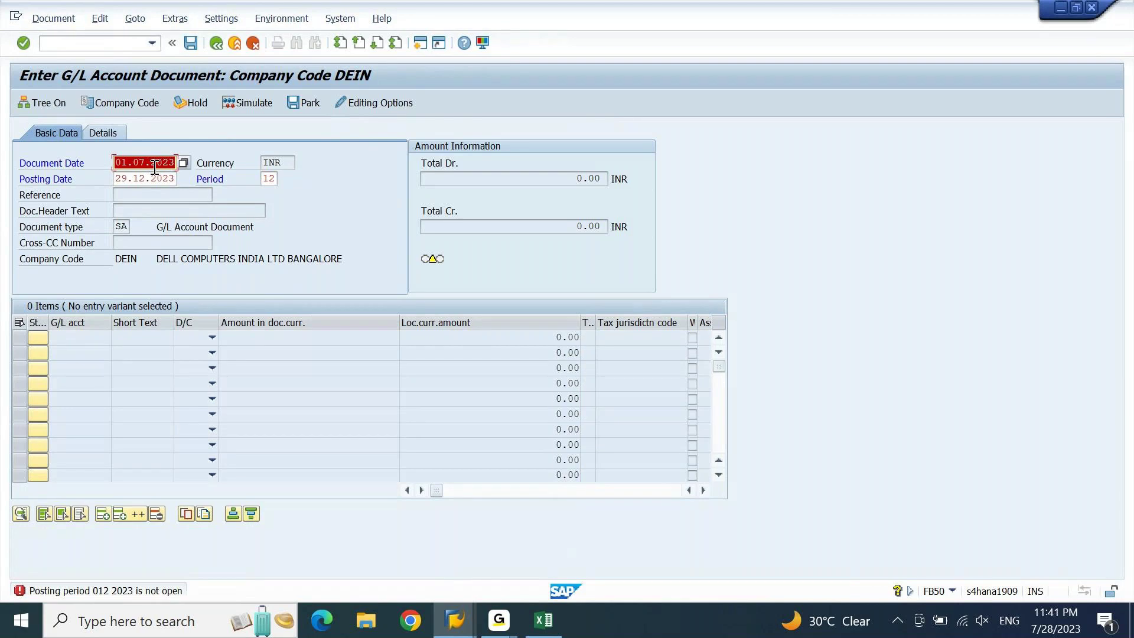
Change the posting period to 13 and validate the document header.
key(Tab)
key(Tab)
text(13)
key(Return)
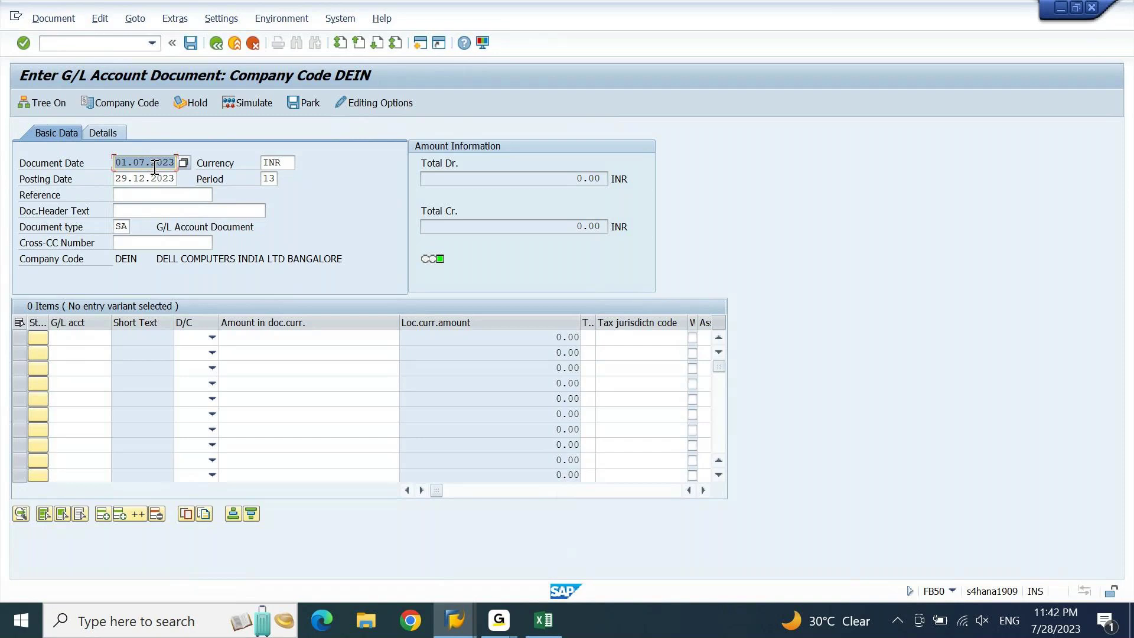
Enter "spl" as both the reference and the document header text.
click(137, 195)
text(spl)
key(Tab)
text(spl)
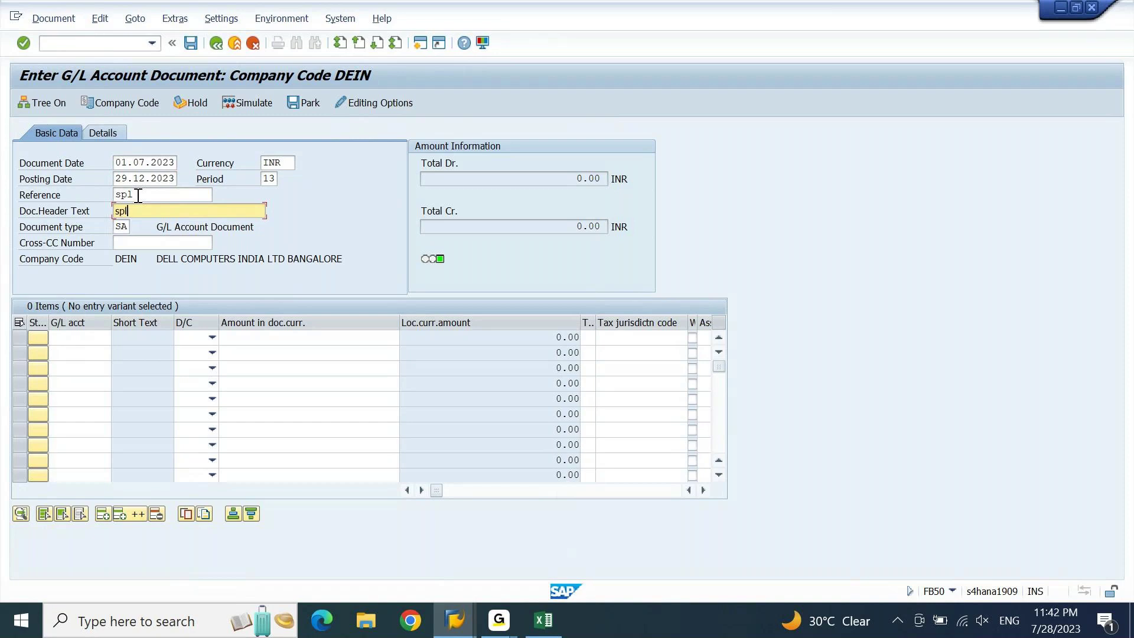
key(Tab)
Enter G/L account 15100000 in the first line item and 32200000 in the second.
click(67, 337)
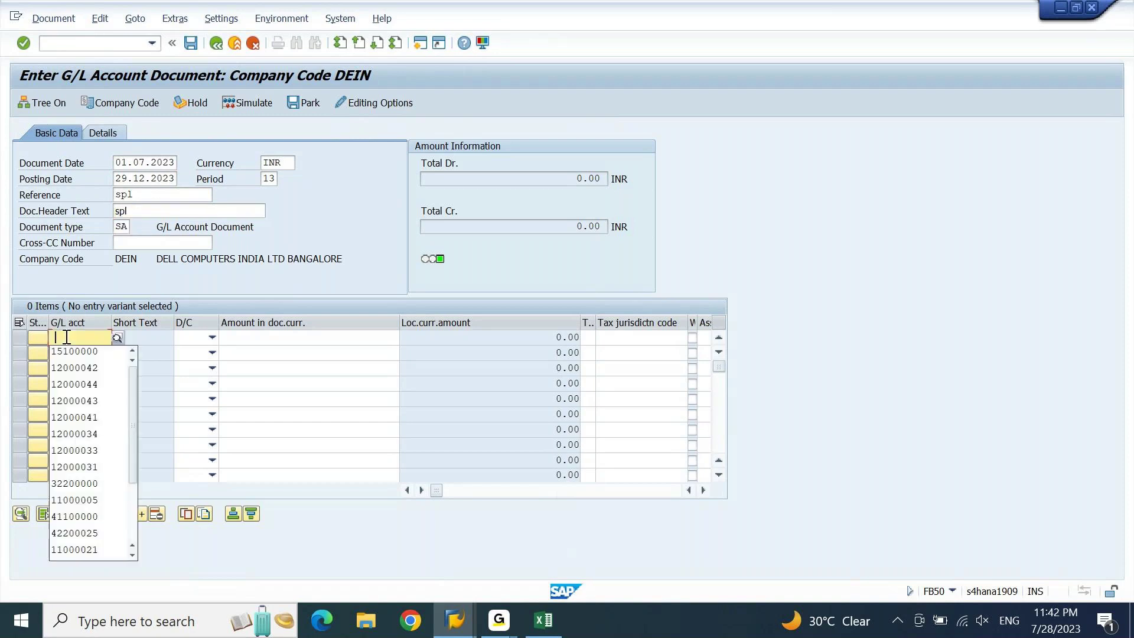
click(71, 350)
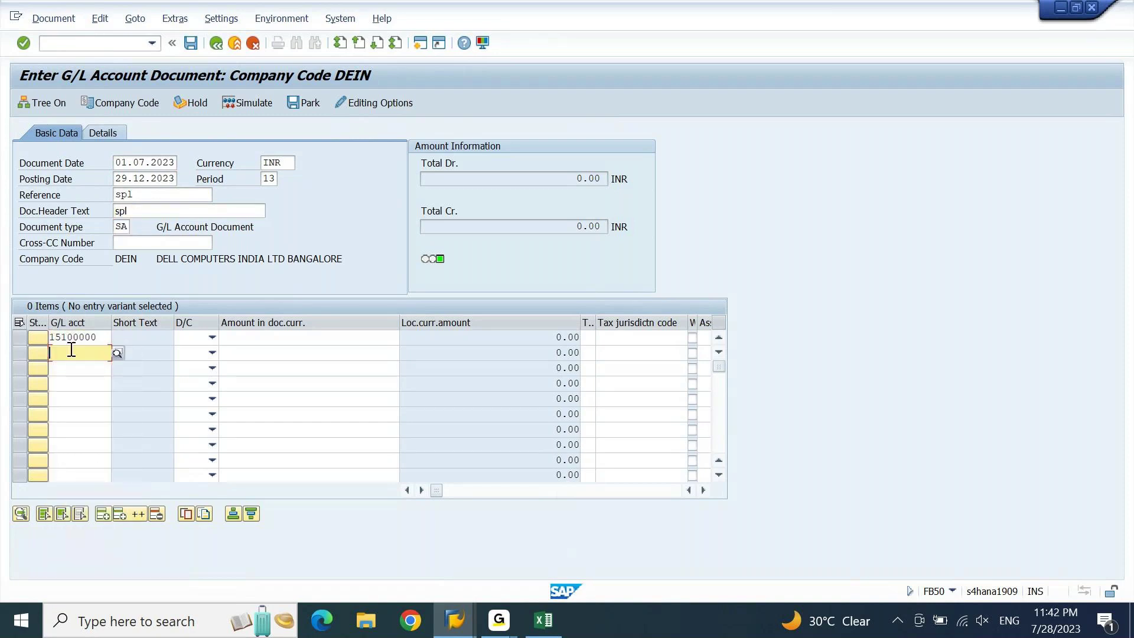
click(71, 351)
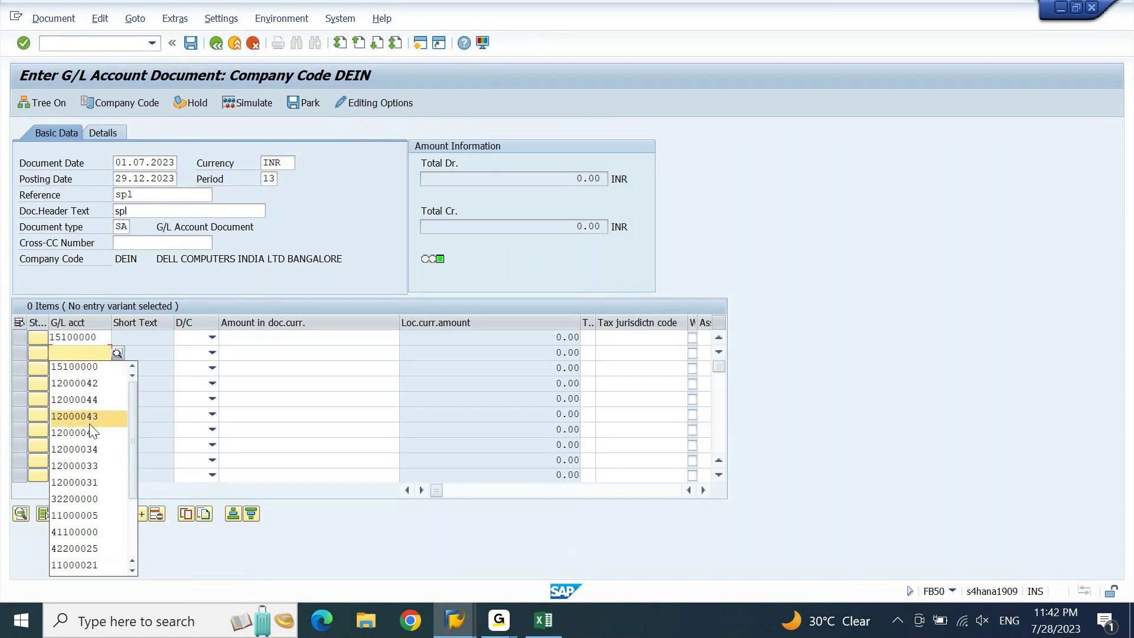
click(96, 497)
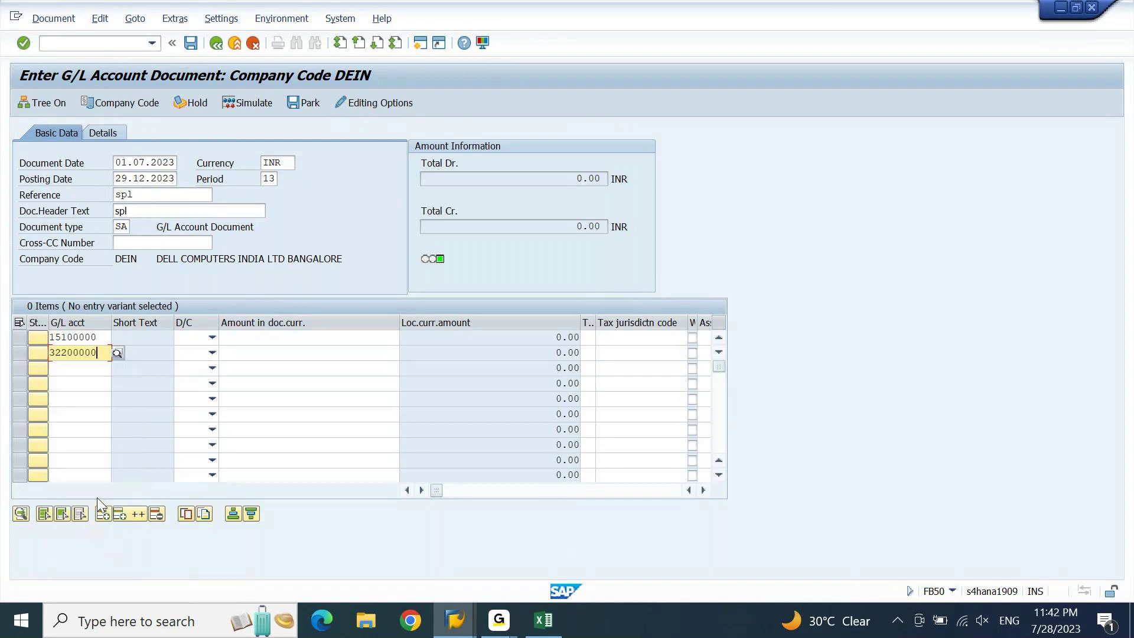
Set the first line item to Credit and the second to Debit, each with an amount of 200.
click(211, 337)
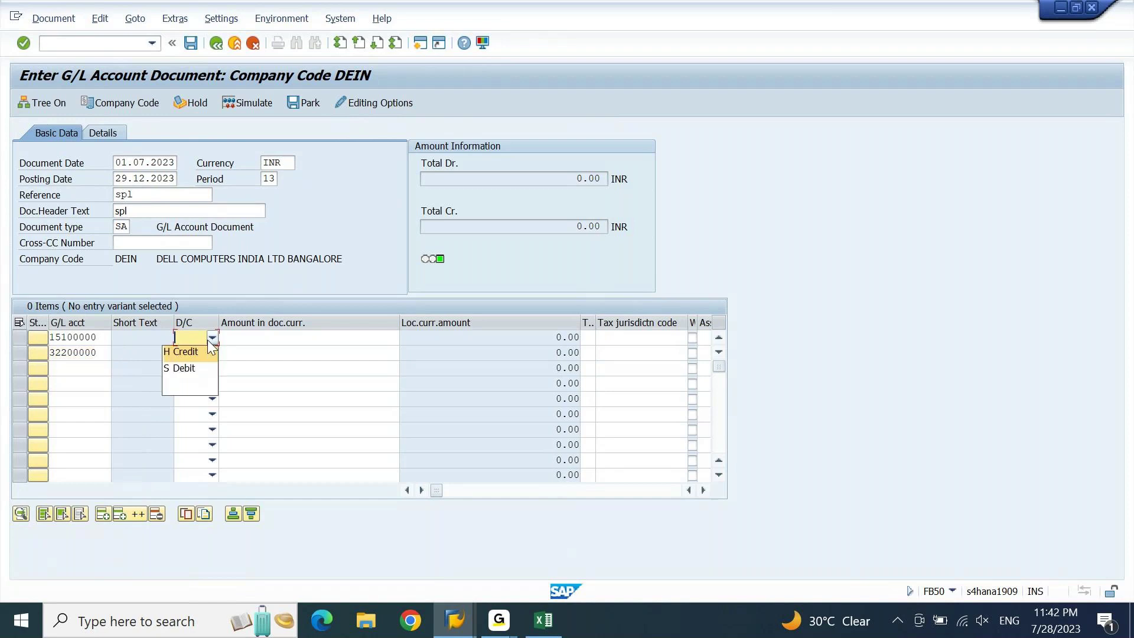
click(188, 353)
click(212, 352)
click(186, 382)
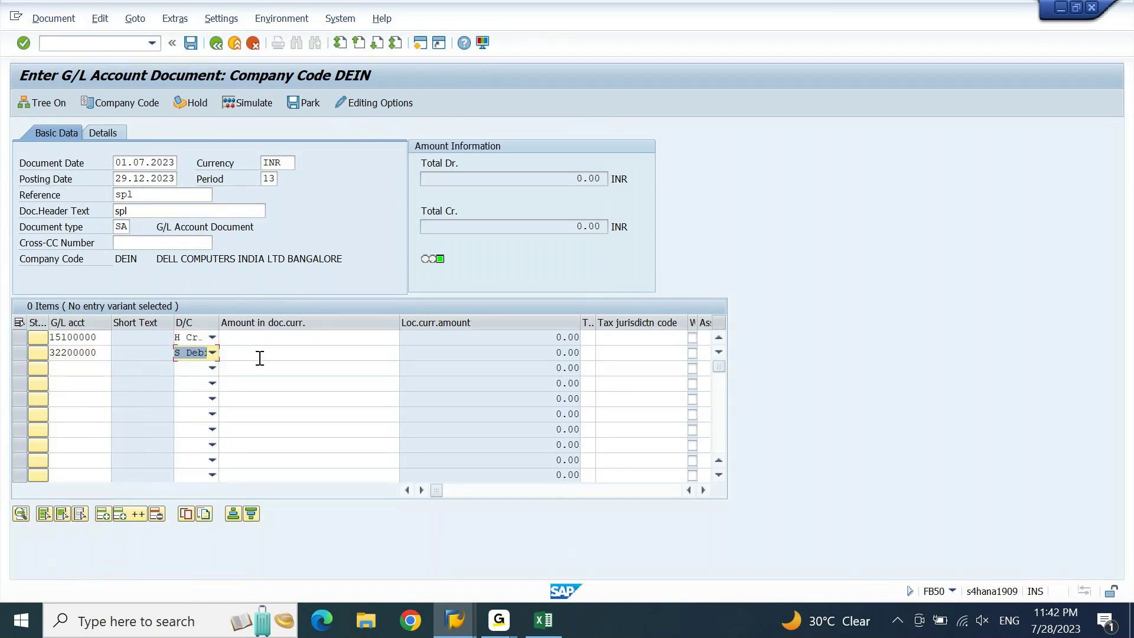
click(290, 338)
text(200)
key(Down)
text(200)
Enter profit center DEIN01 for the first line item and "c" for the second, and try to validate the items.
key(Tab)
key(Tab)
key(Tab)
key(Tab)
key(Tab)
key(Tab)
key(Tab)
key(Tab)
key(Tab)
key(Tab)
key(Tab)
key(Tab)
key(Tab)
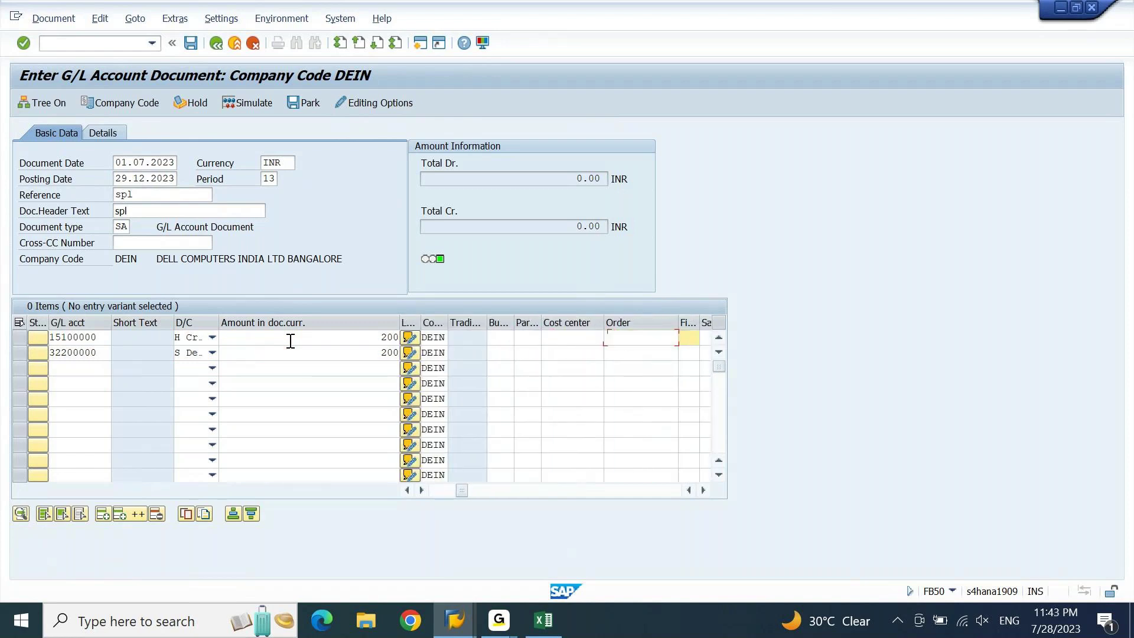
key(Tab)
key(Tab)
key(Tab)
key(Tab)
key(Tab)
key(Tab)
key(Tab)
key(Tab)
text(DEIN01)
key(Down)
text(c)
key(Return)
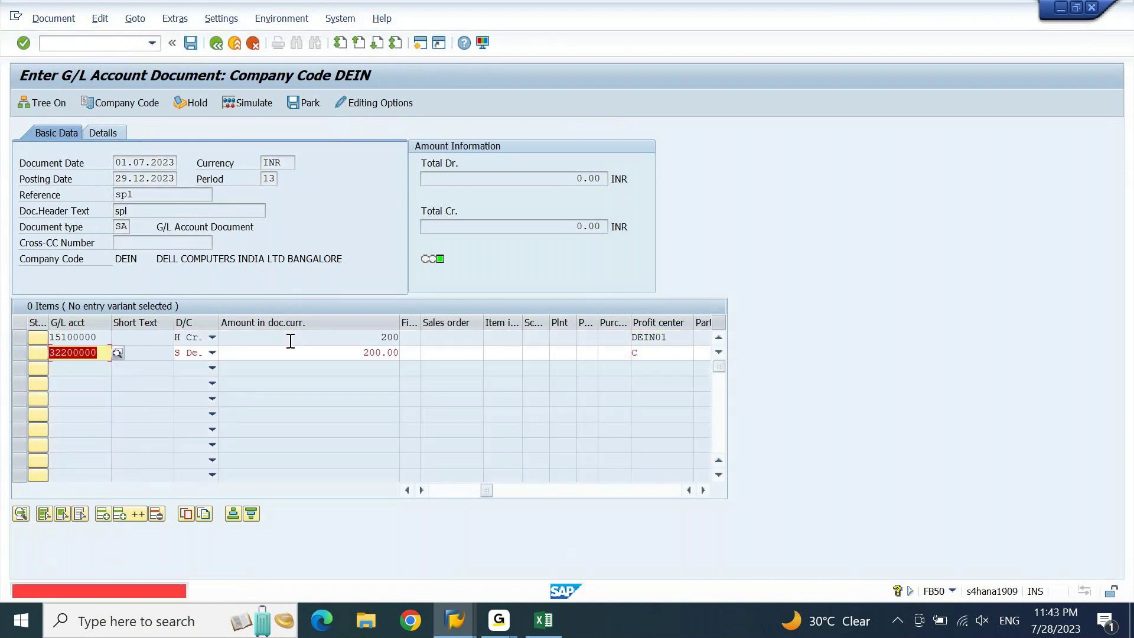
Clear the second line item's profit center and validate the line items.
click(661, 348)
key(BackSpace)
key(Return)
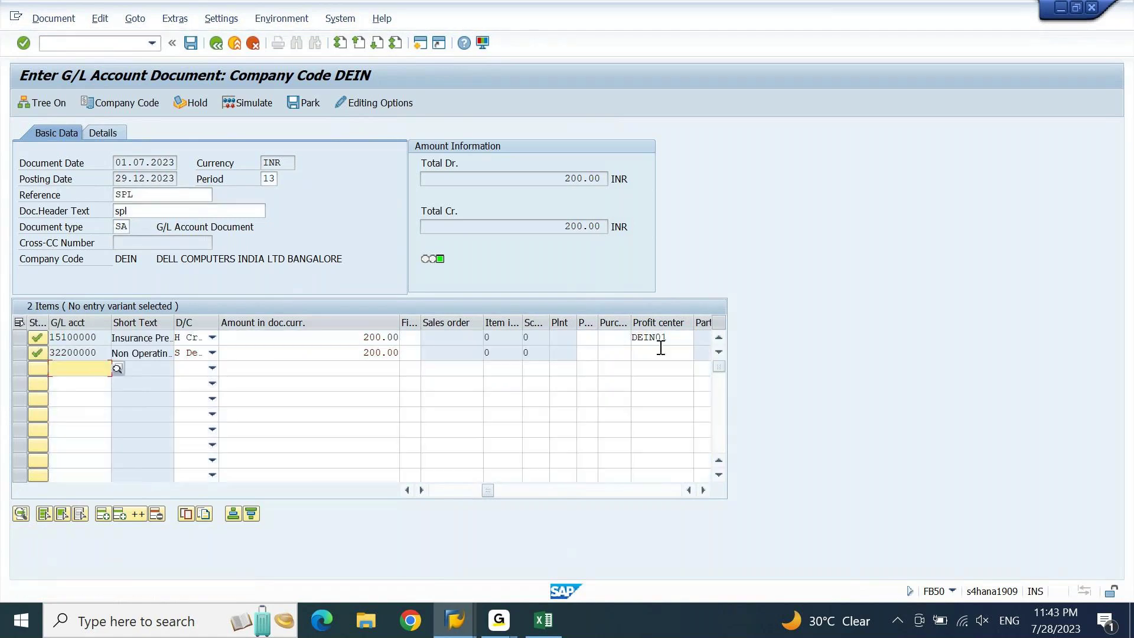
Run the general ledger simulation, enlarge its header area to check the posting period, and return to the document entry.
click(73, 21)
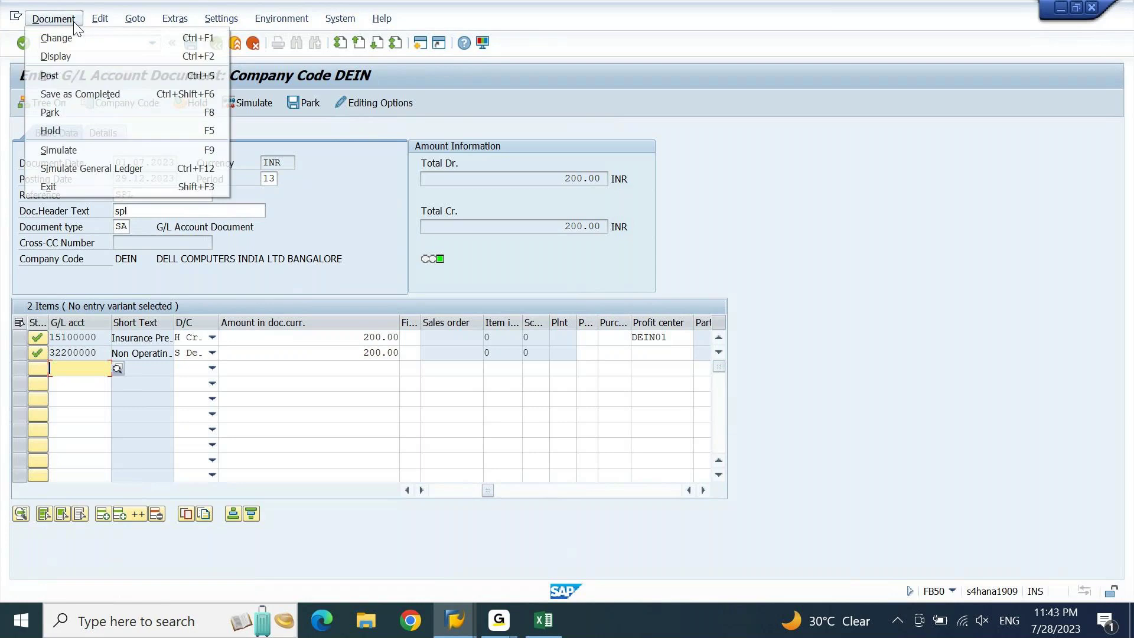
click(68, 161)
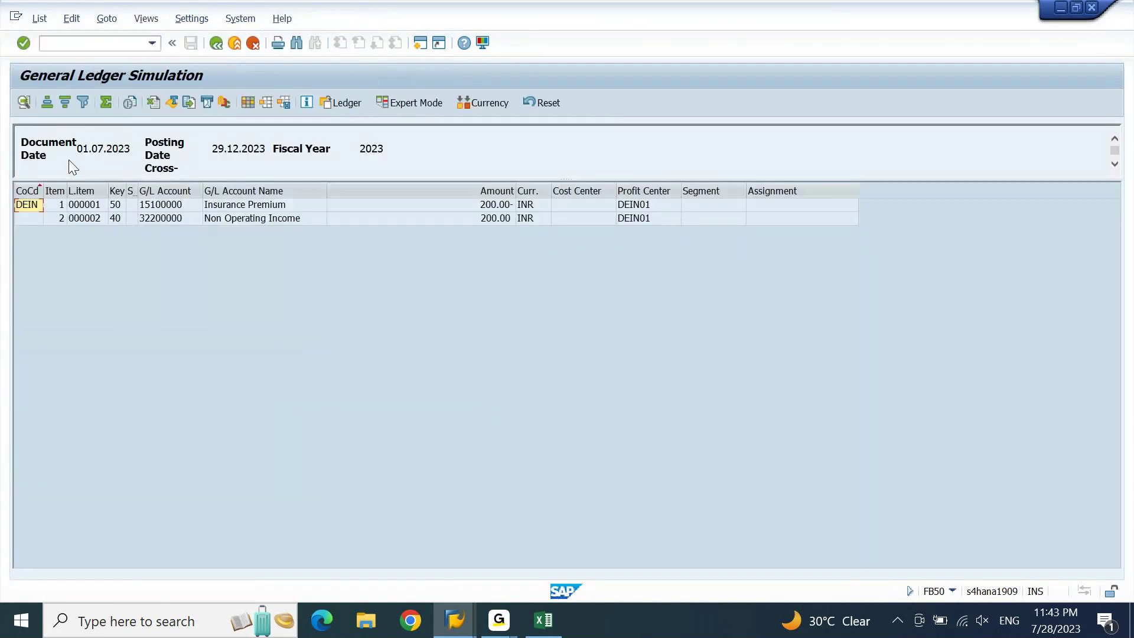
drag(504, 180, 506, 258)
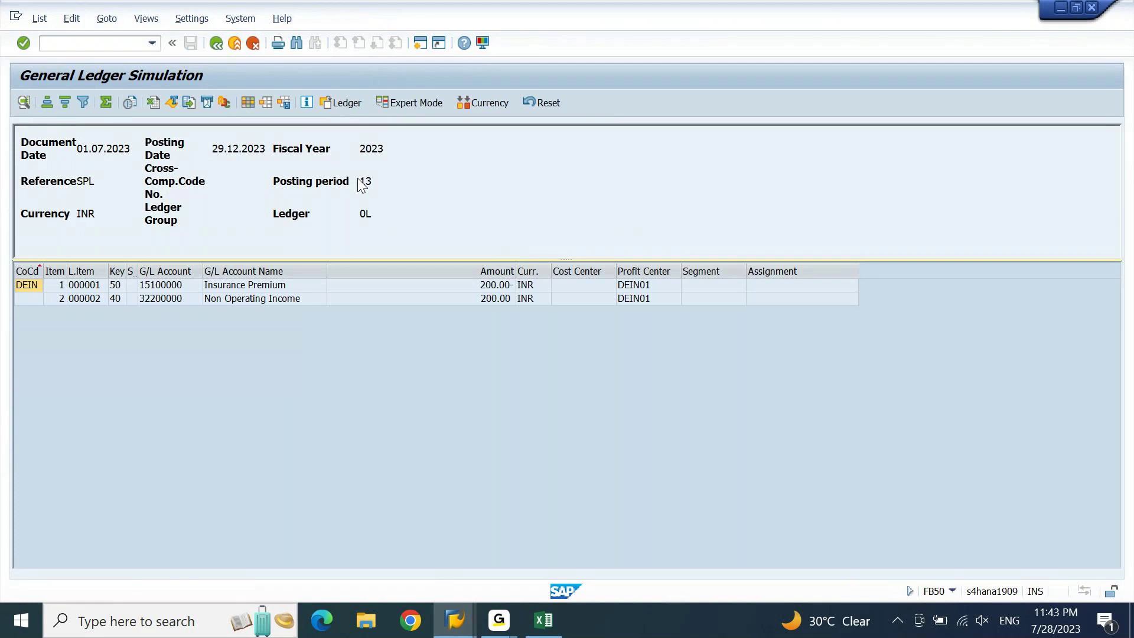
click(216, 43)
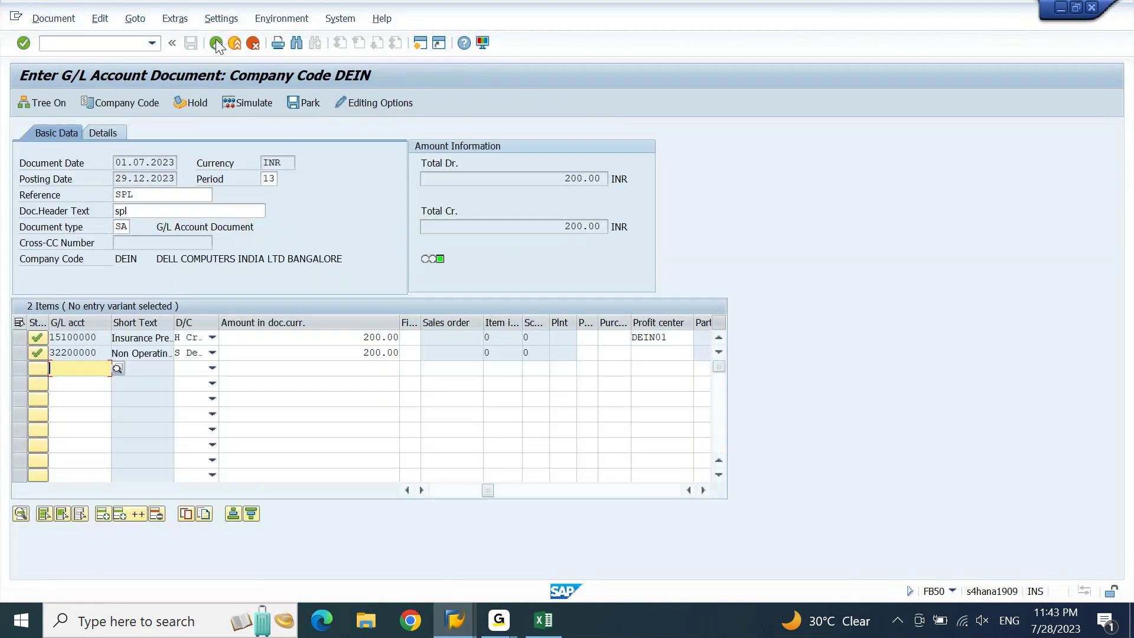
Post the G/L document and display it to check its Period field.
click(190, 43)
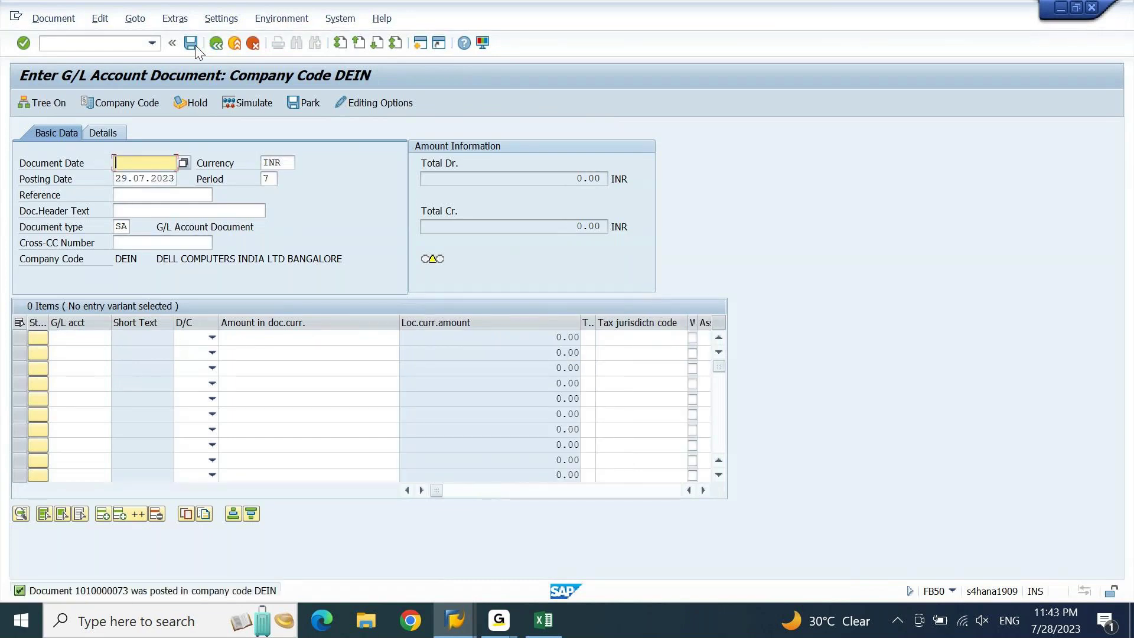
click(57, 20)
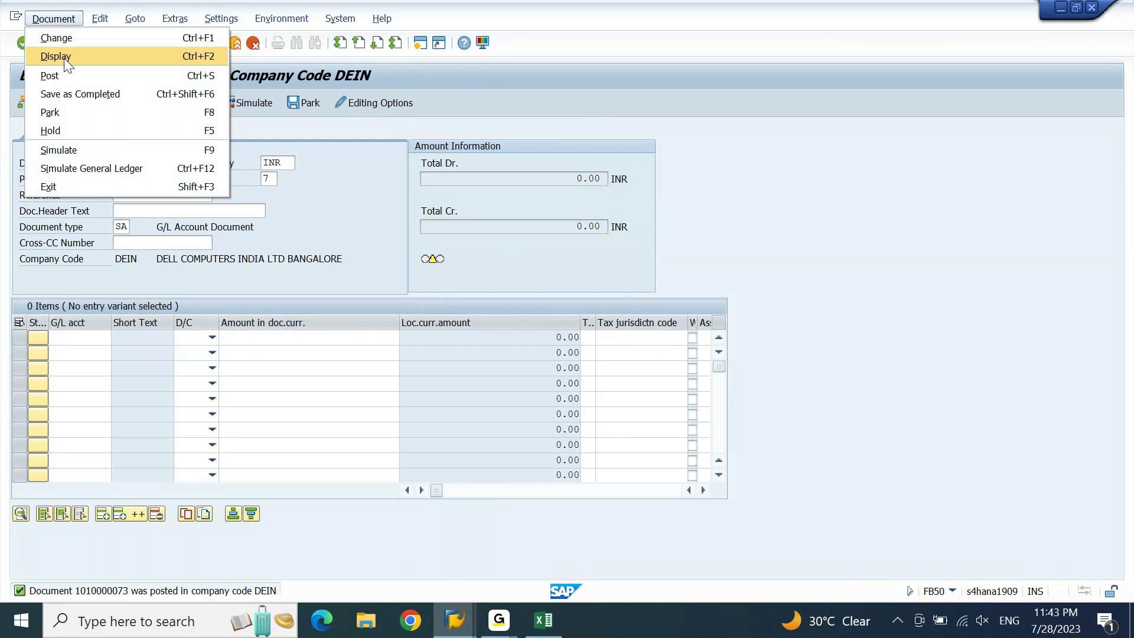
click(87, 58)
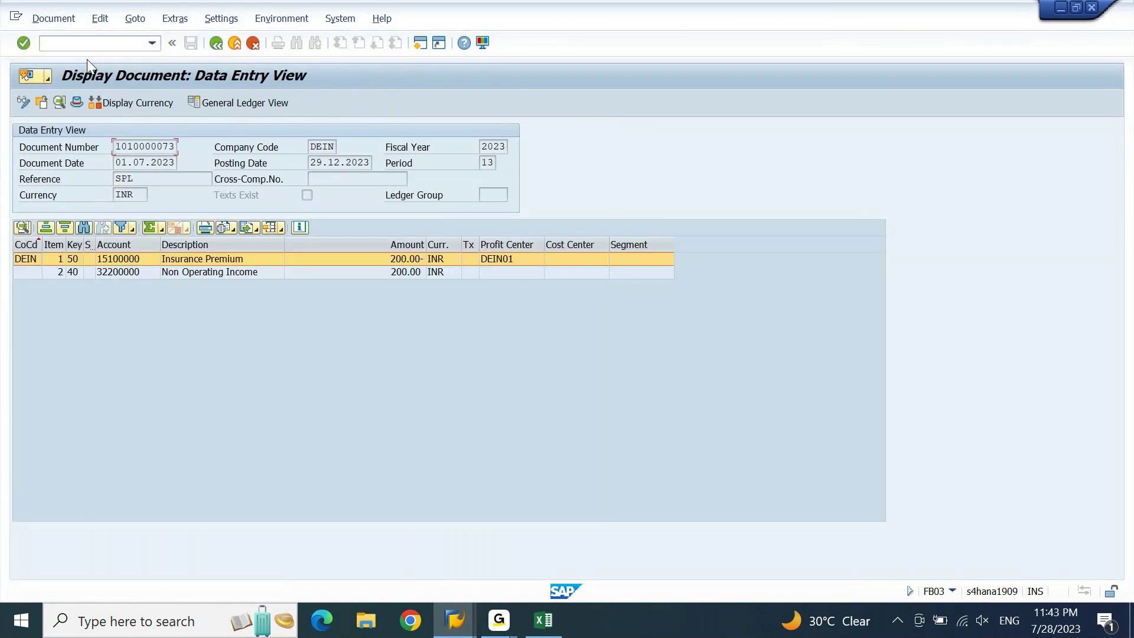
double_click(482, 164)
Switch to the Excel notes and review the entries on normal posting screens and fast entry screens.
click(541, 621)
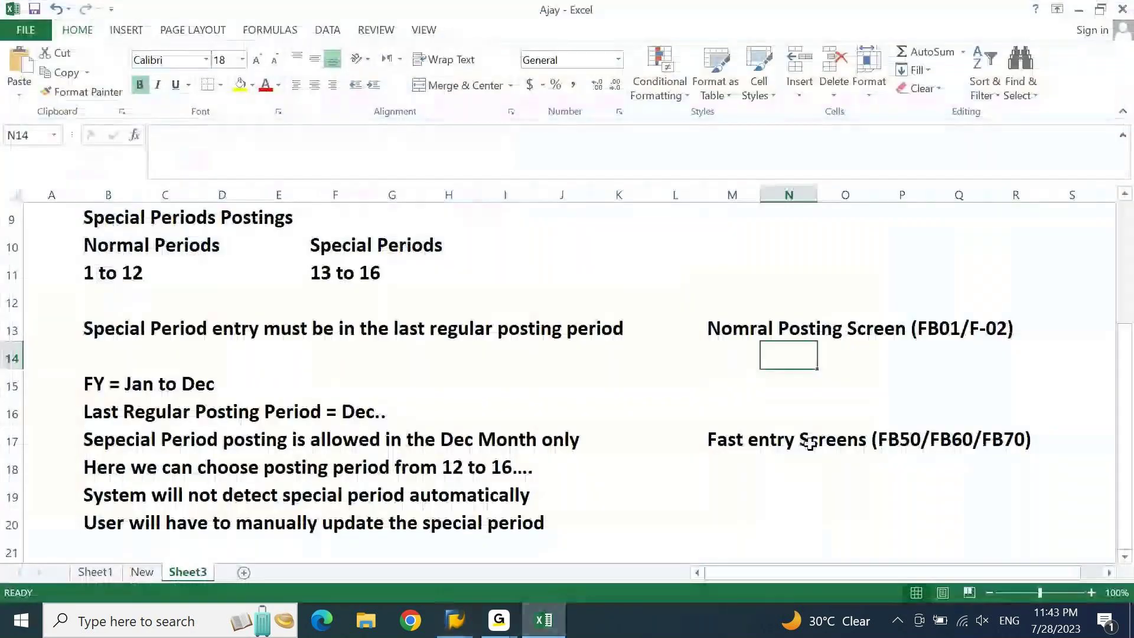
click(756, 353)
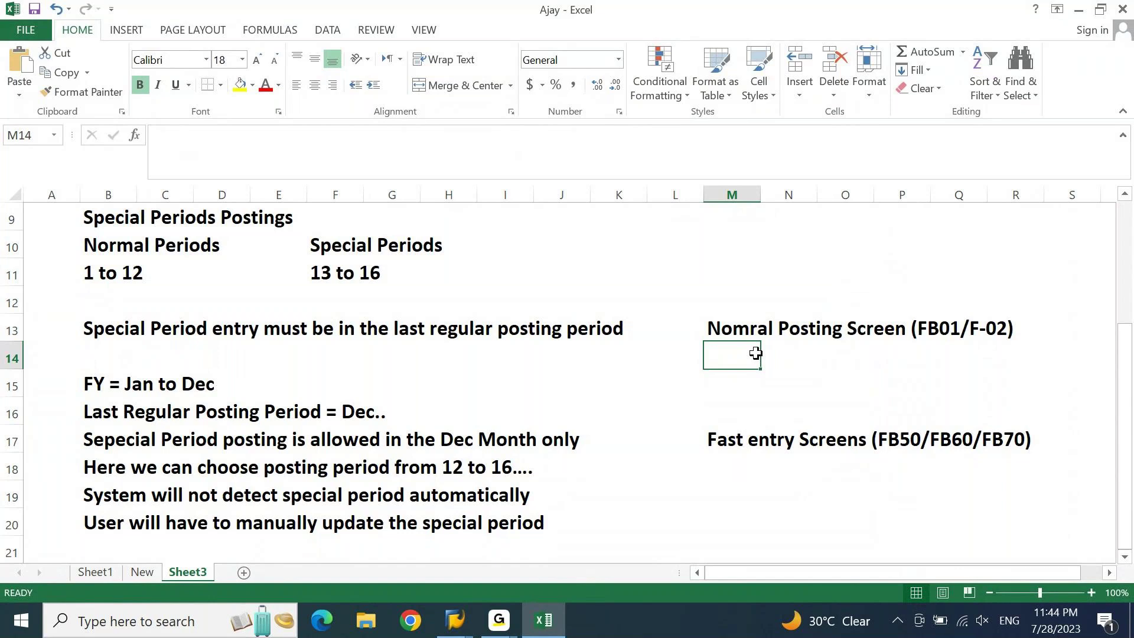
click(744, 463)
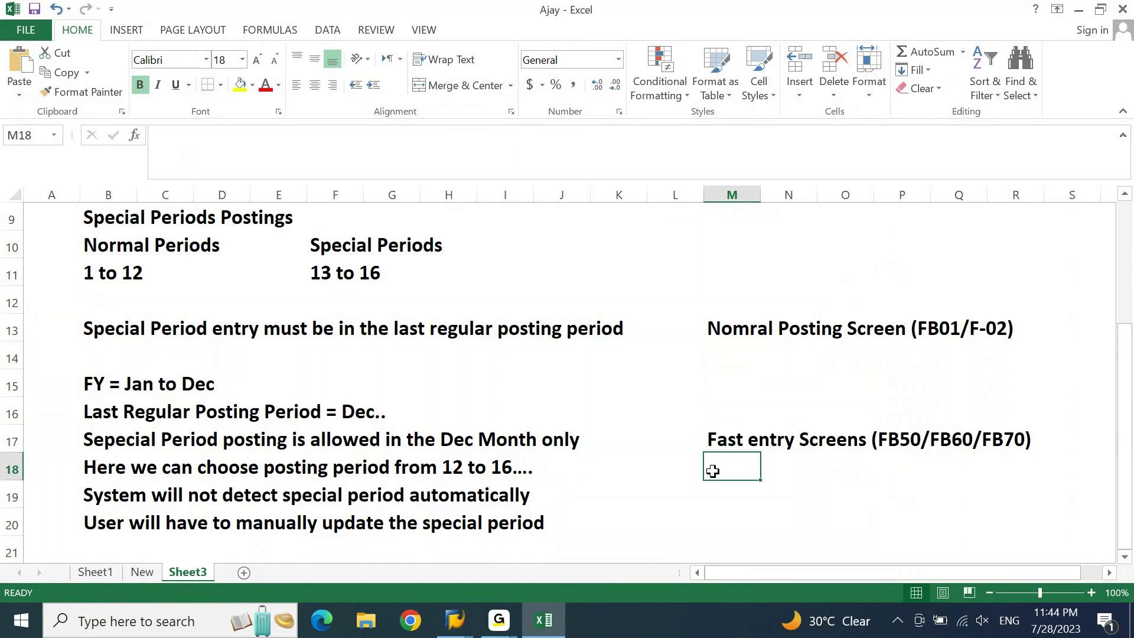
Switch to the SAP session displaying the bank charges document, leave that document, and start transaction FB50.
click(461, 623)
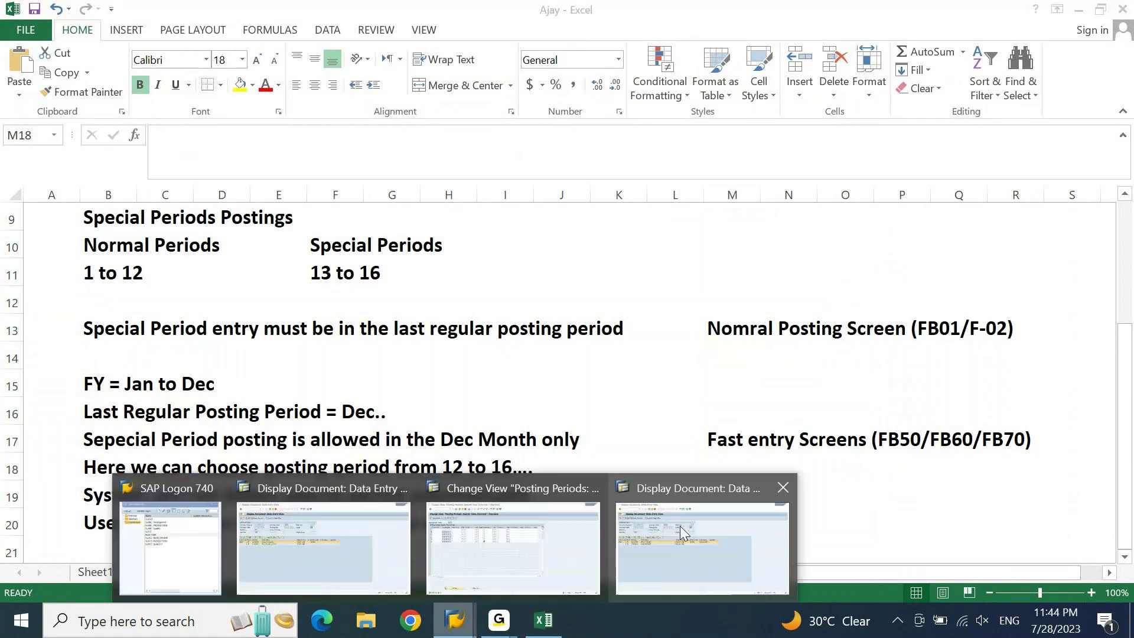
click(682, 537)
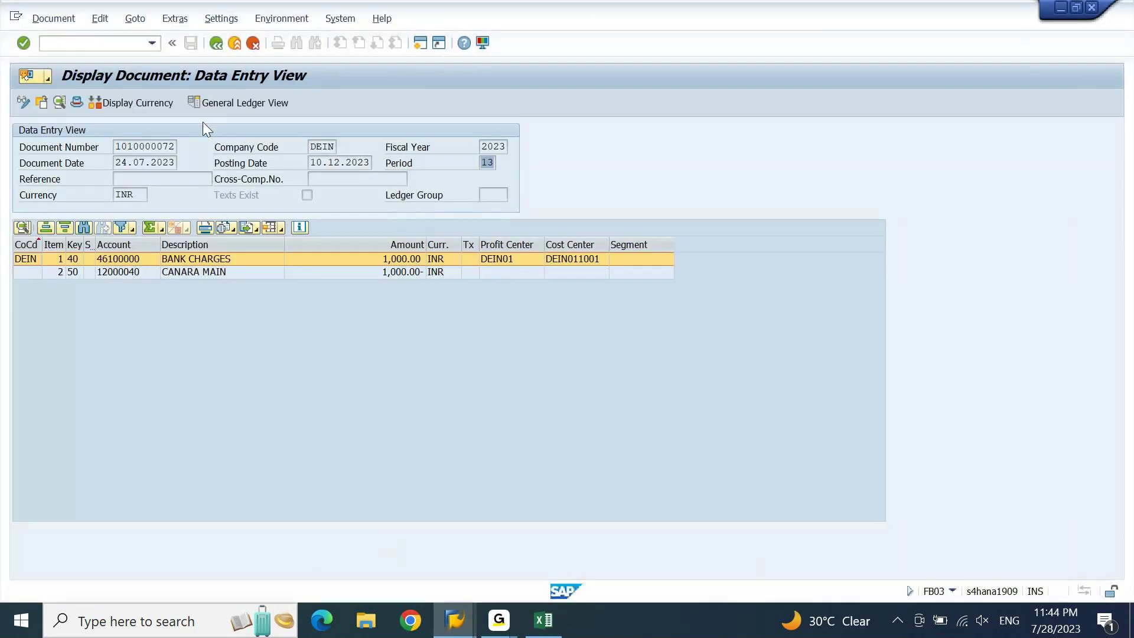
click(215, 43)
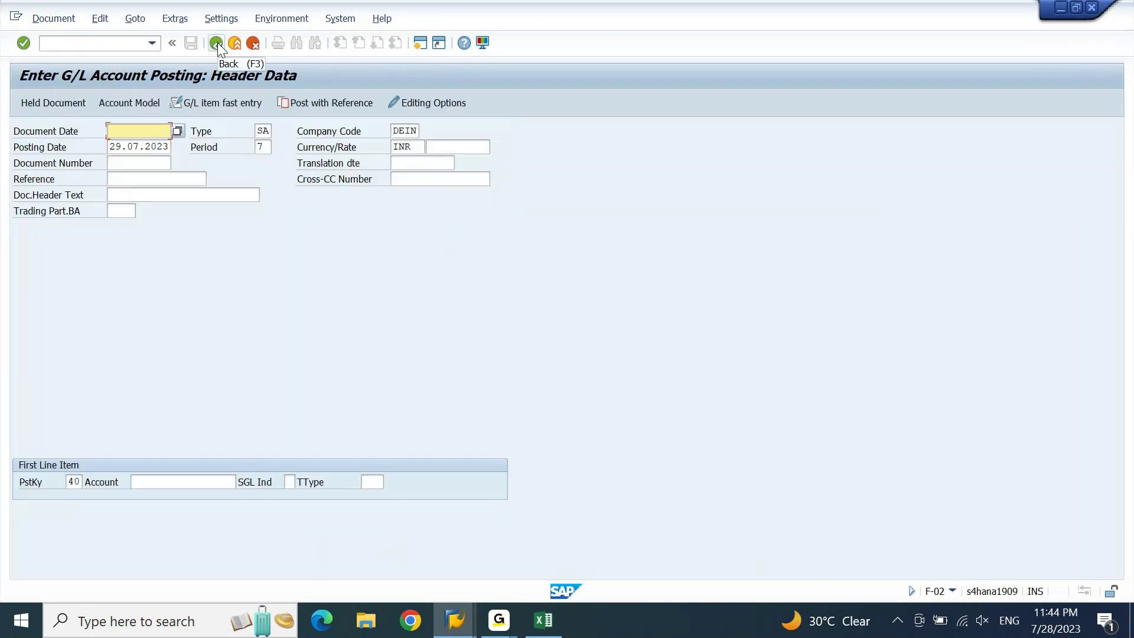
click(79, 44)
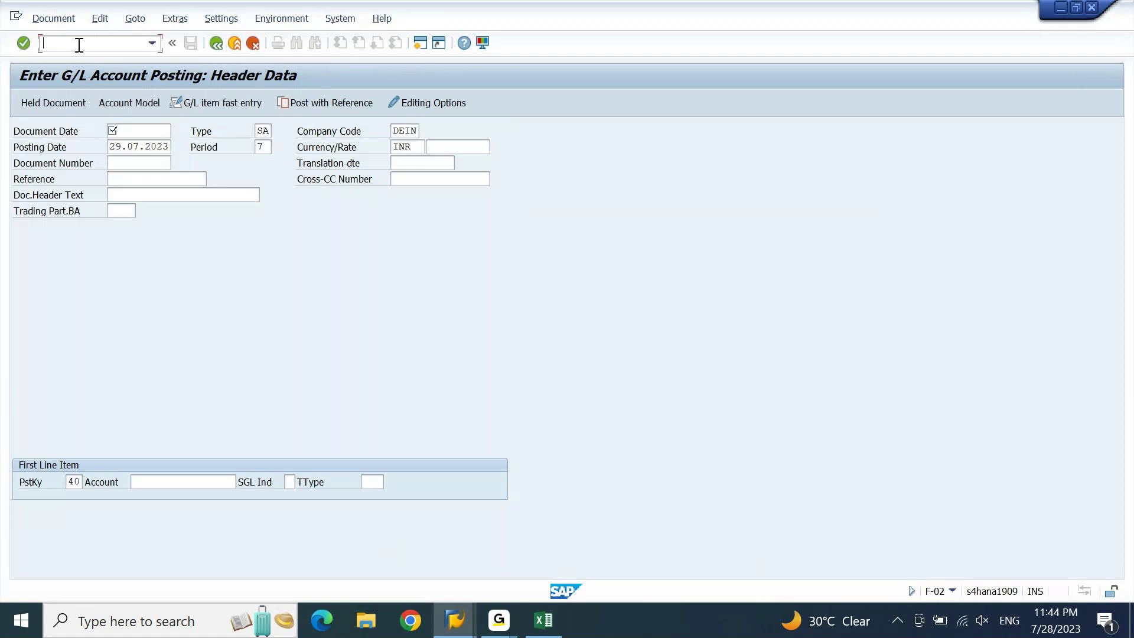
text(/nfb50)
key(Return)
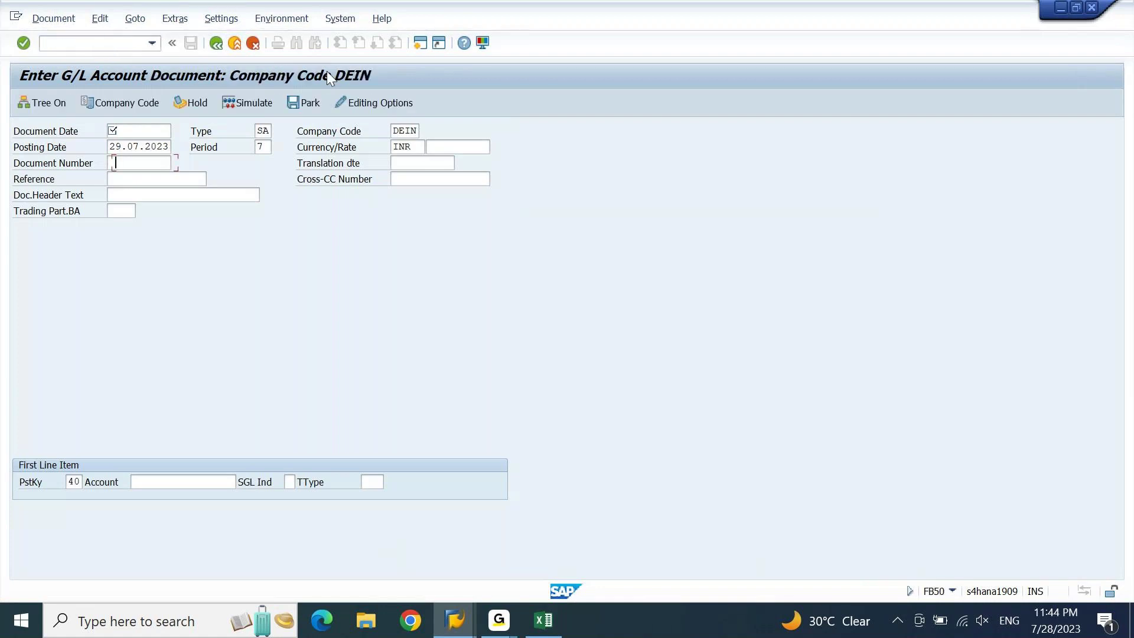
Open the FB50 editing options and check the Display Periods and Posting in Special Periods Possible settings.
click(352, 107)
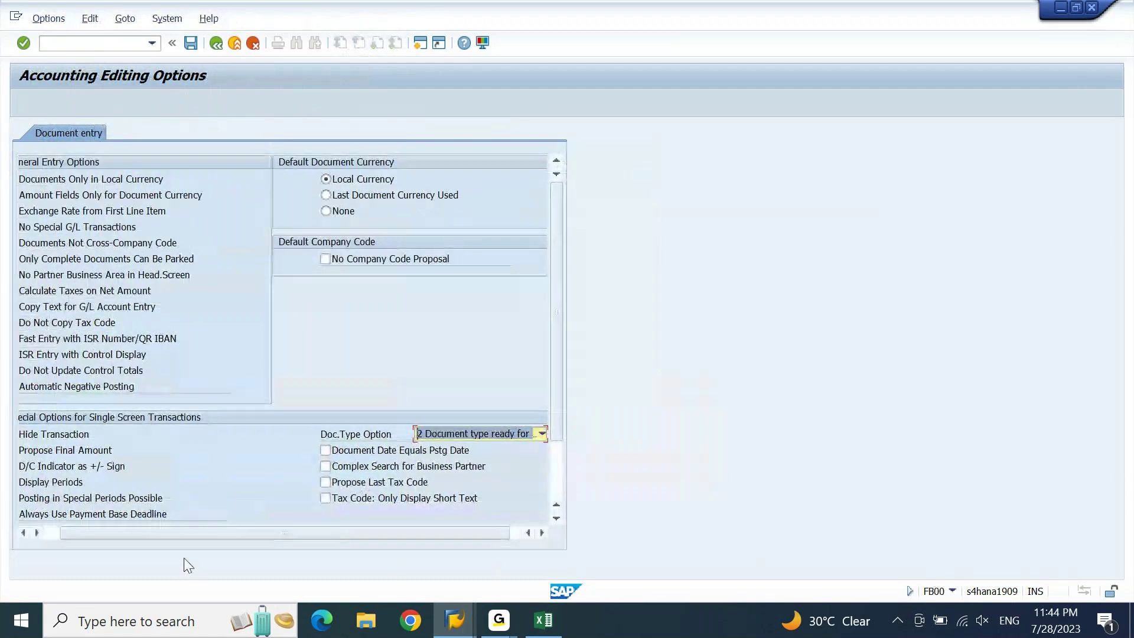
scroll(417, 504, down, 2)
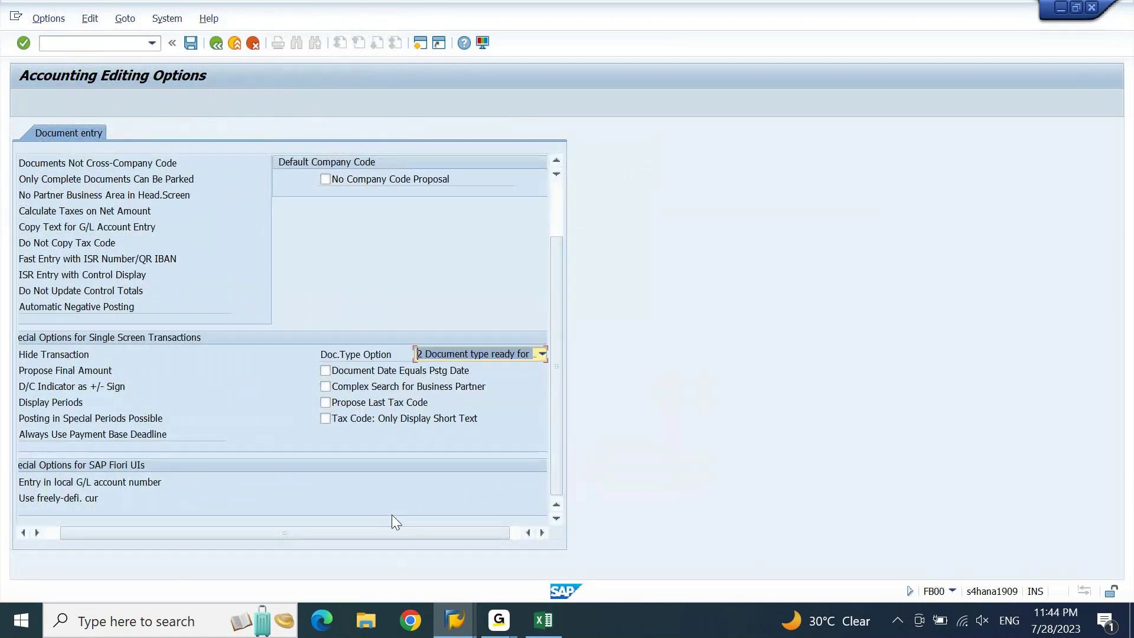
drag(394, 529, 290, 538)
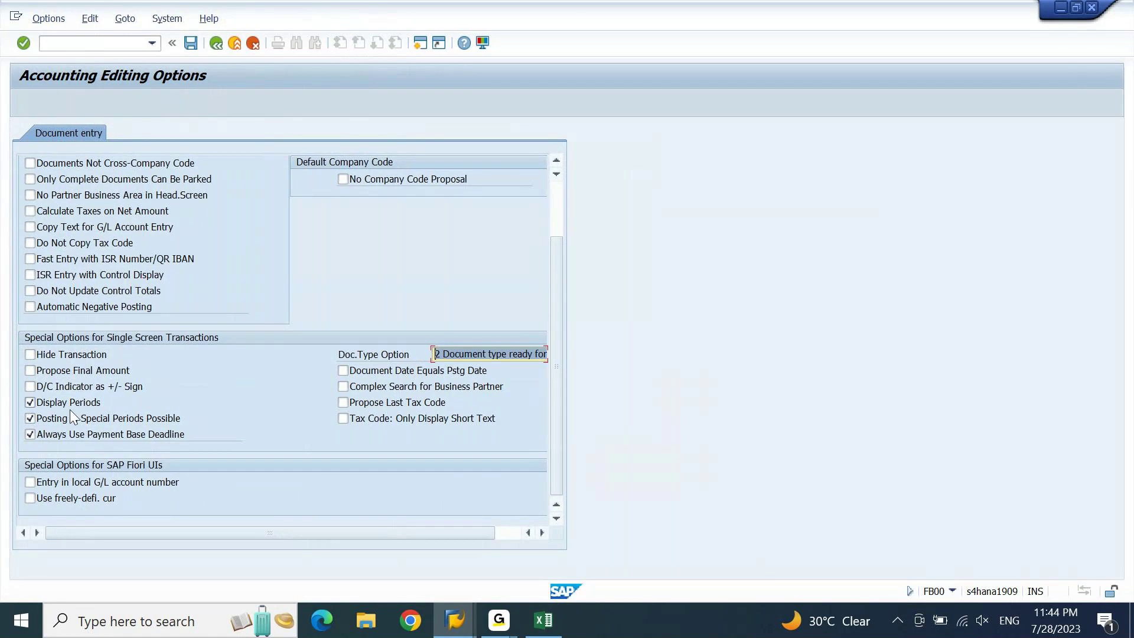